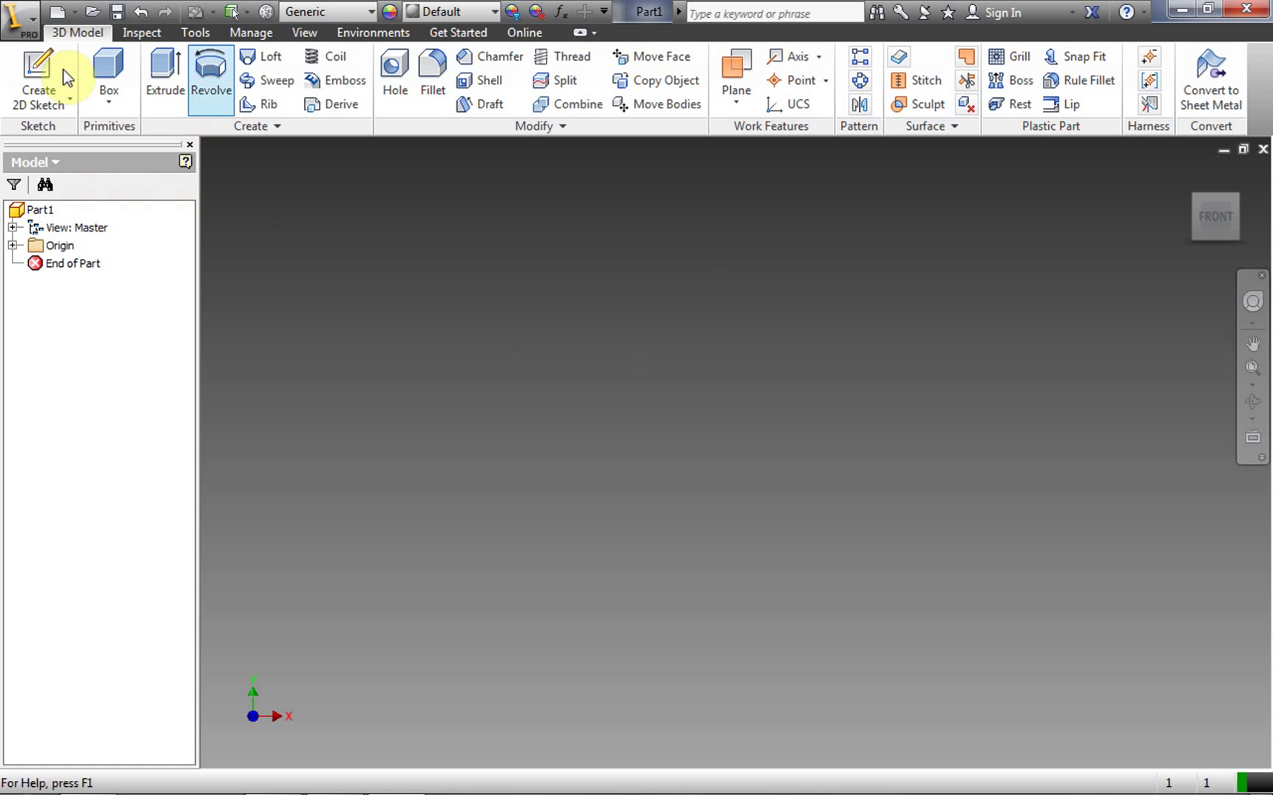
# - Start a new 2D sketch on the front XY origin plane of Part1
pyautogui.click(40, 76)
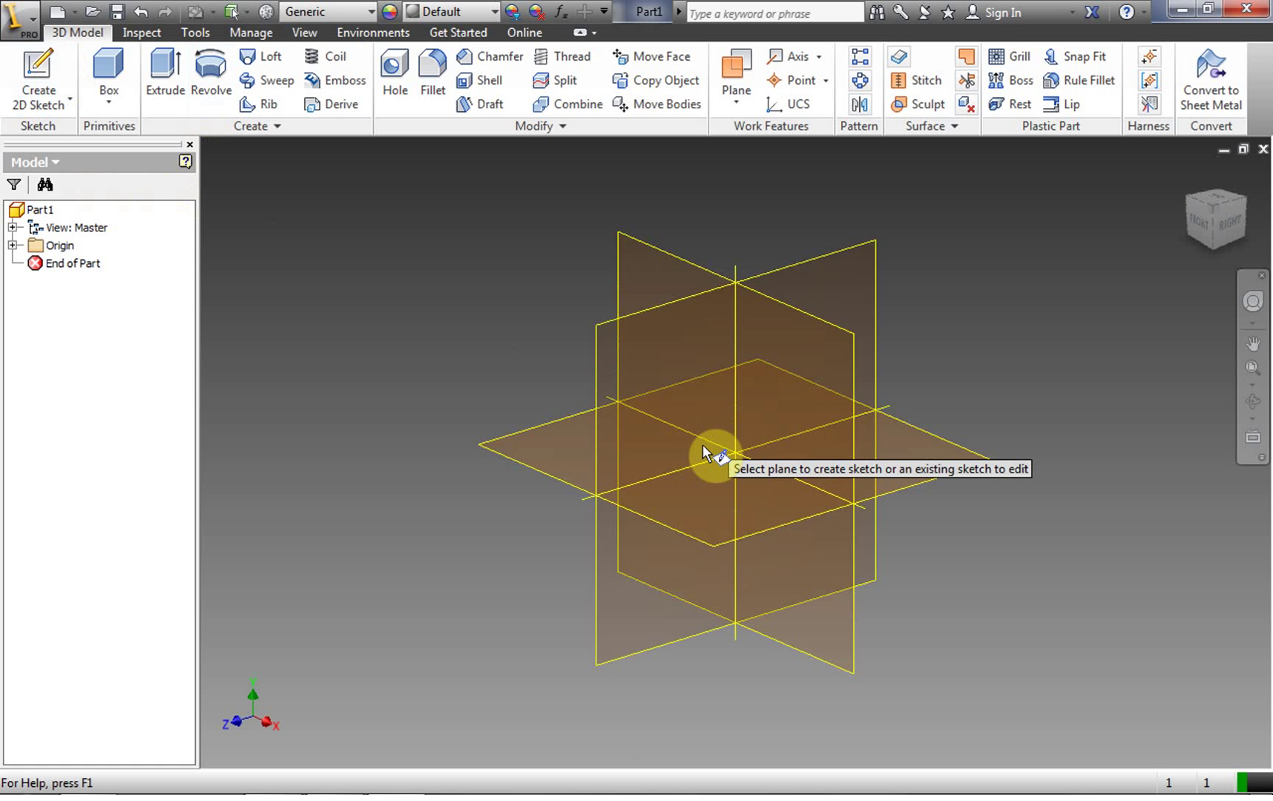
pyautogui.click(773, 418)
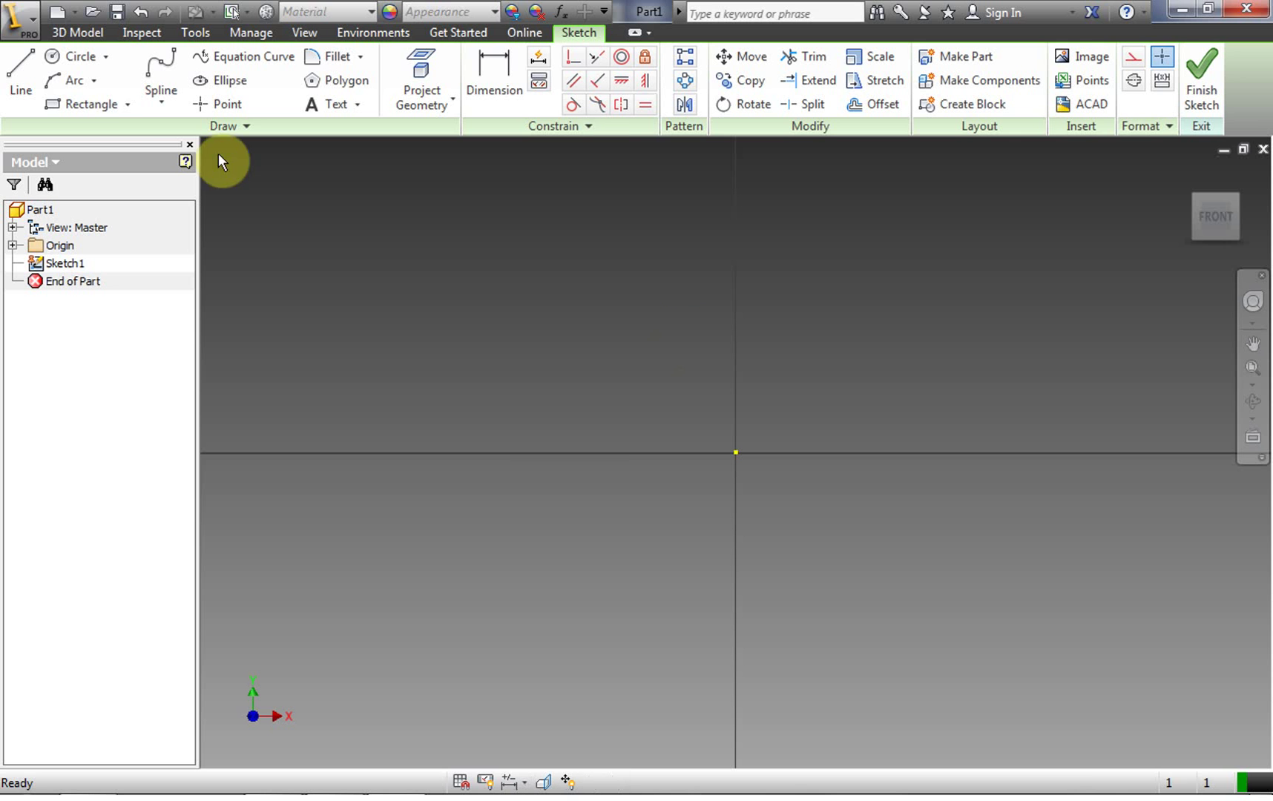
# - Draw a two-point rectangle around the origin
pyautogui.click(104, 109)
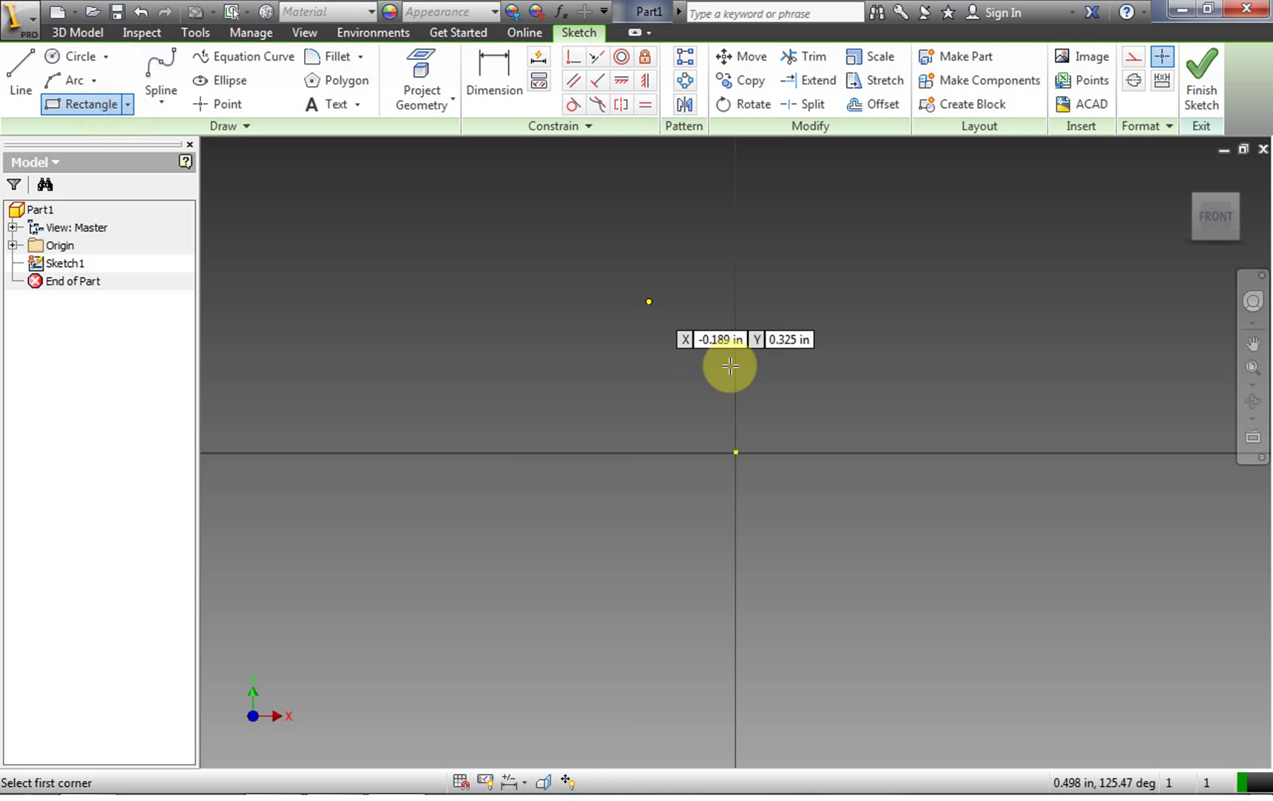
pyautogui.click(660, 352)
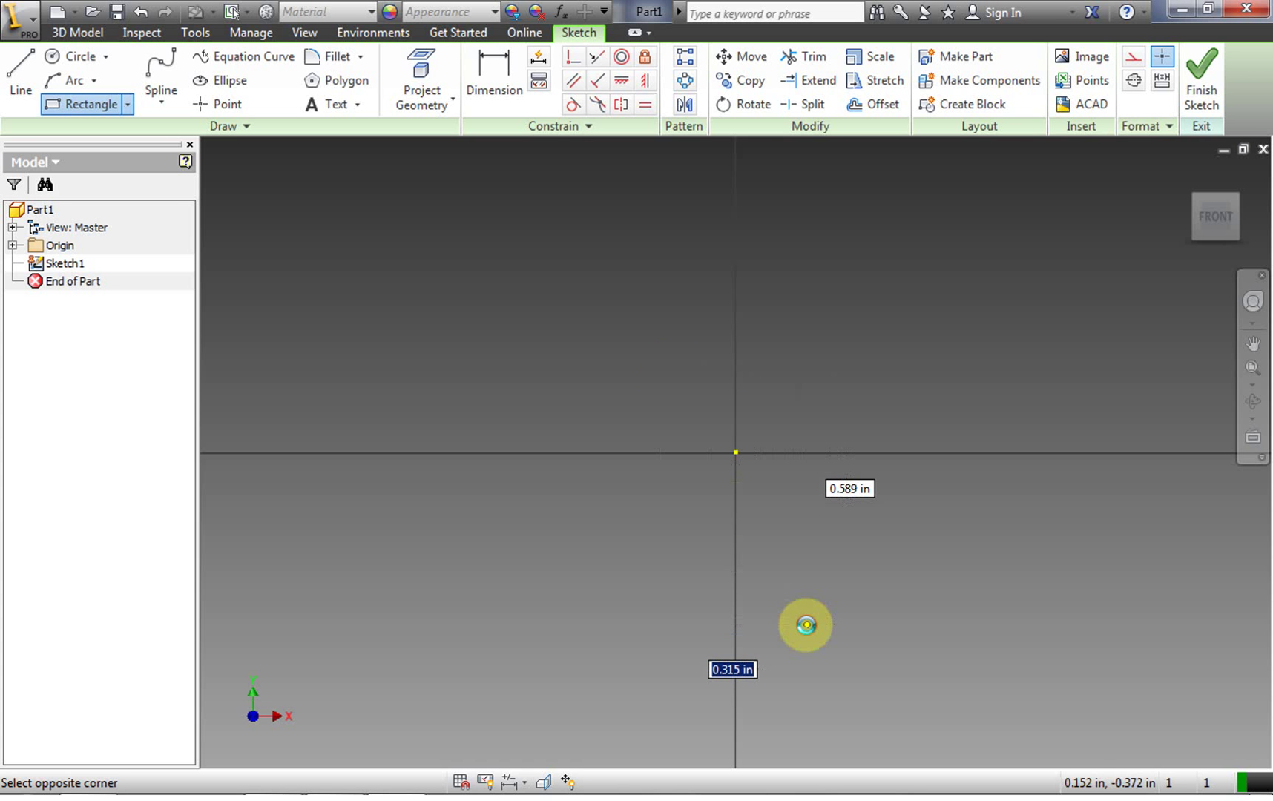
pyautogui.click(806, 624)
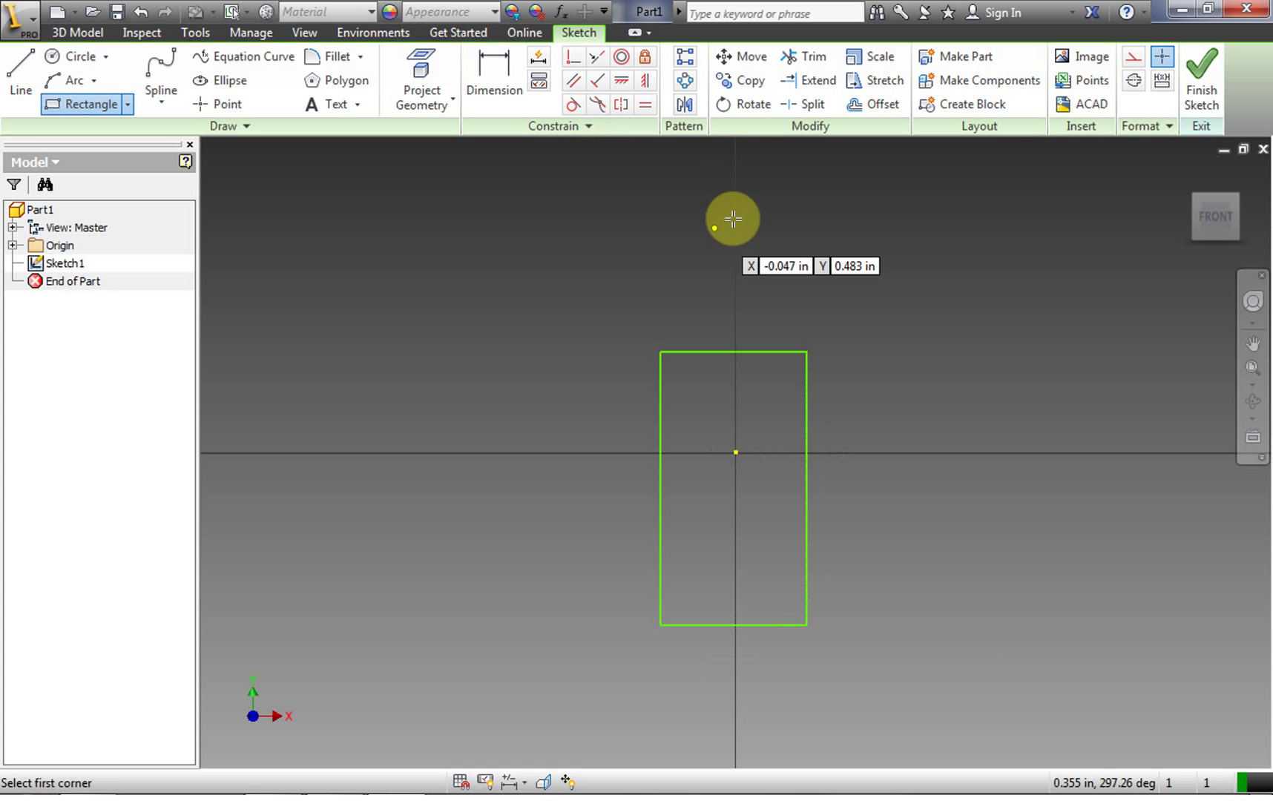
# - Dimension the rectangle to .315 wide and .589 tall
pyautogui.click(488, 85)
pyautogui.click(724, 351)
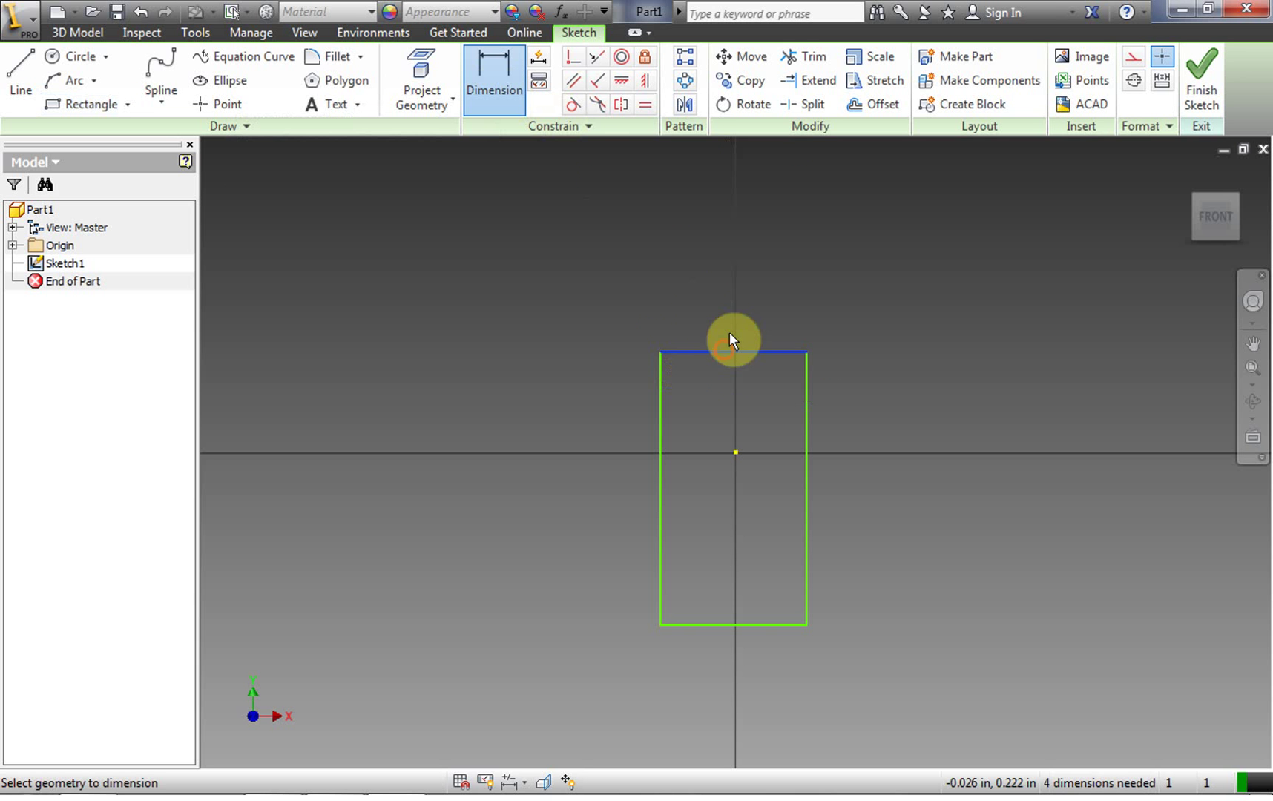
pyautogui.click(730, 299)
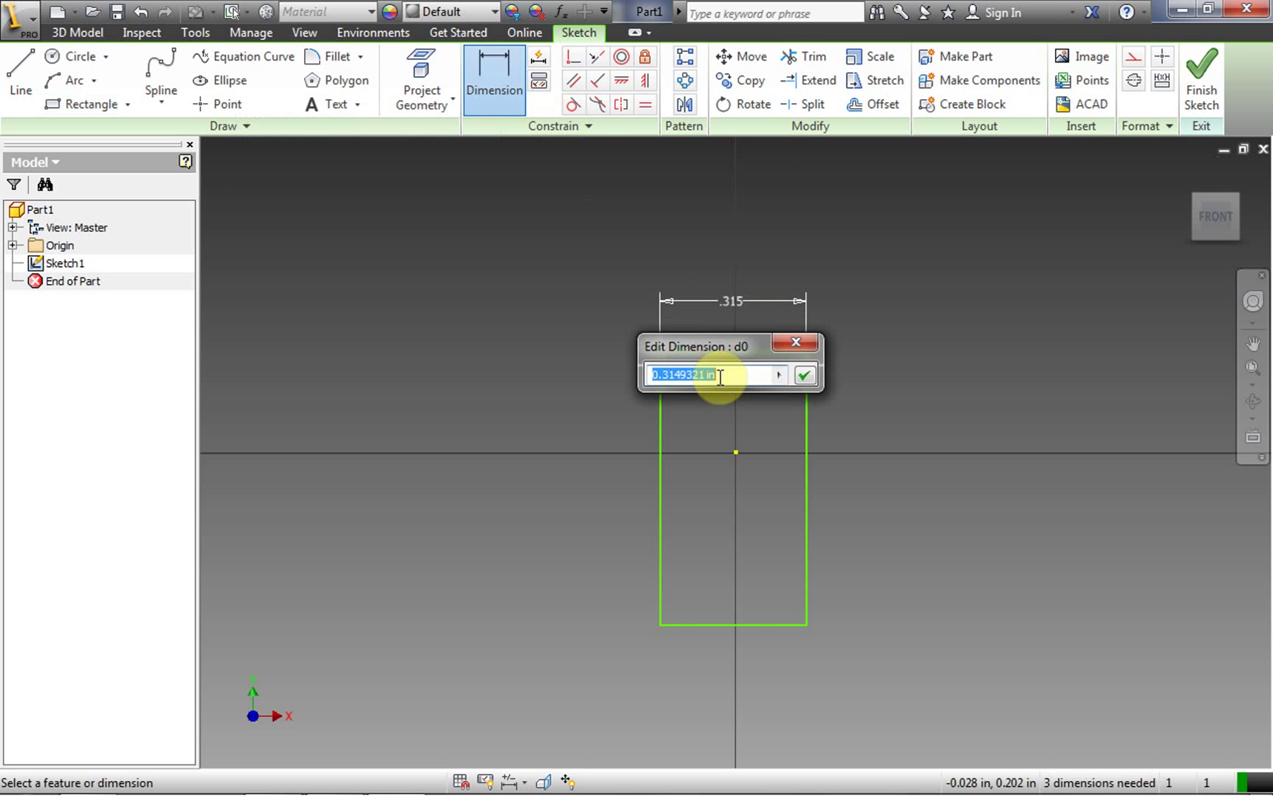
pyautogui.click(803, 380)
pyautogui.click(807, 456)
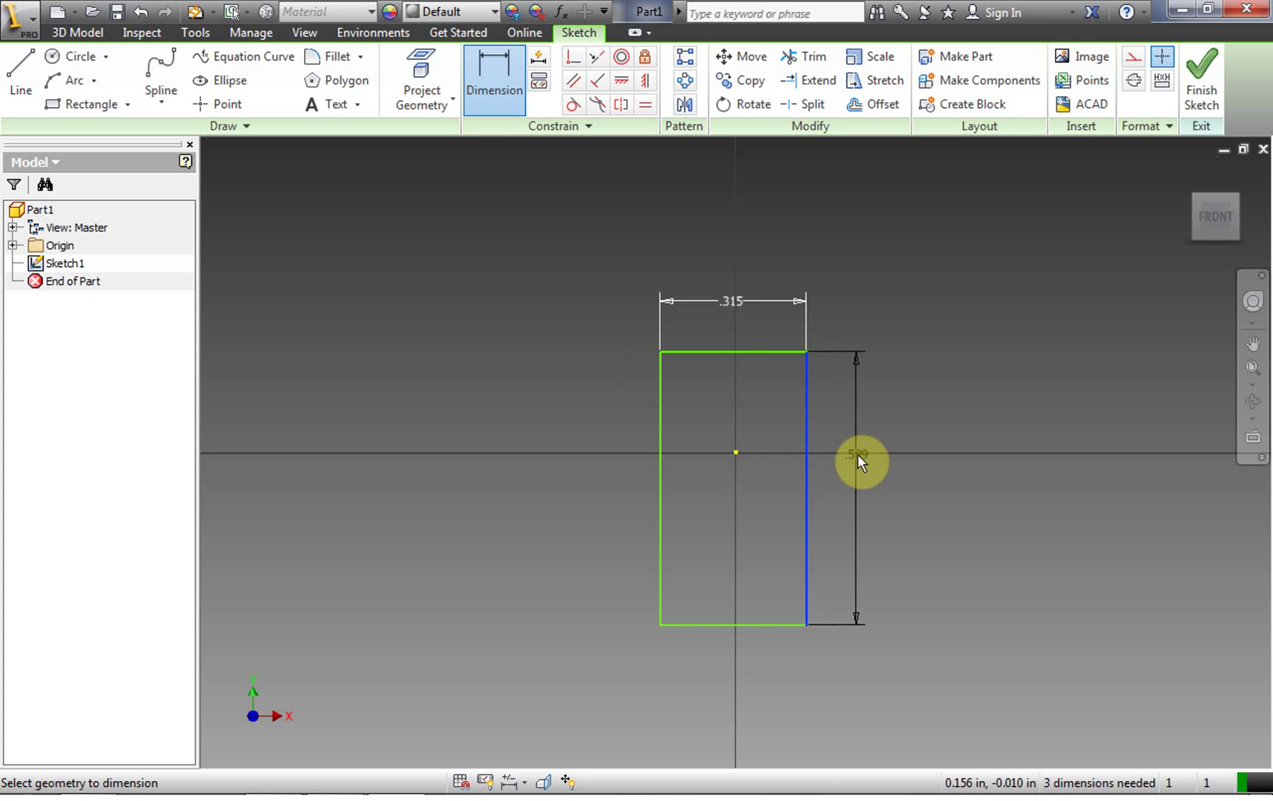
pyautogui.click(857, 461)
pyautogui.click(938, 524)
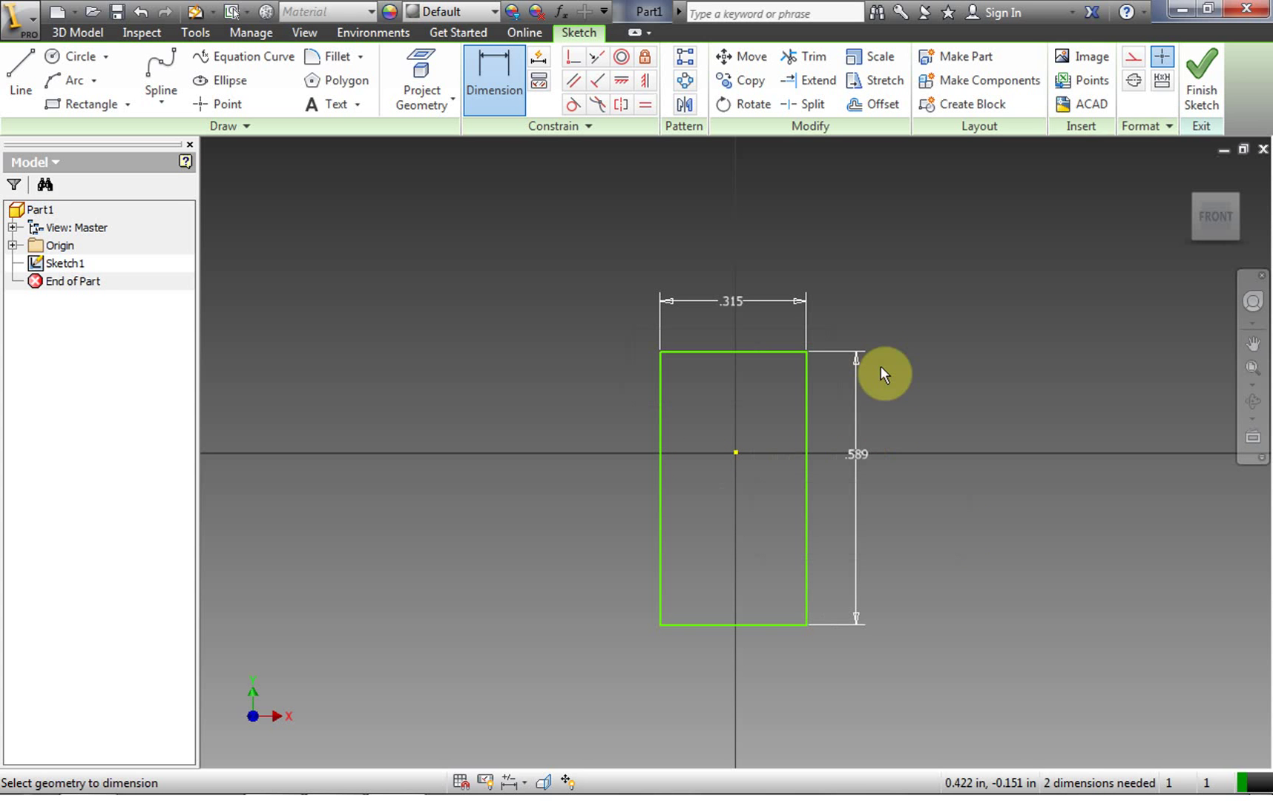
pyautogui.rightClick(460, 212)
# - Finish the rectangle sketch and reveal the origin planes in the browser
pyautogui.click(476, 269)
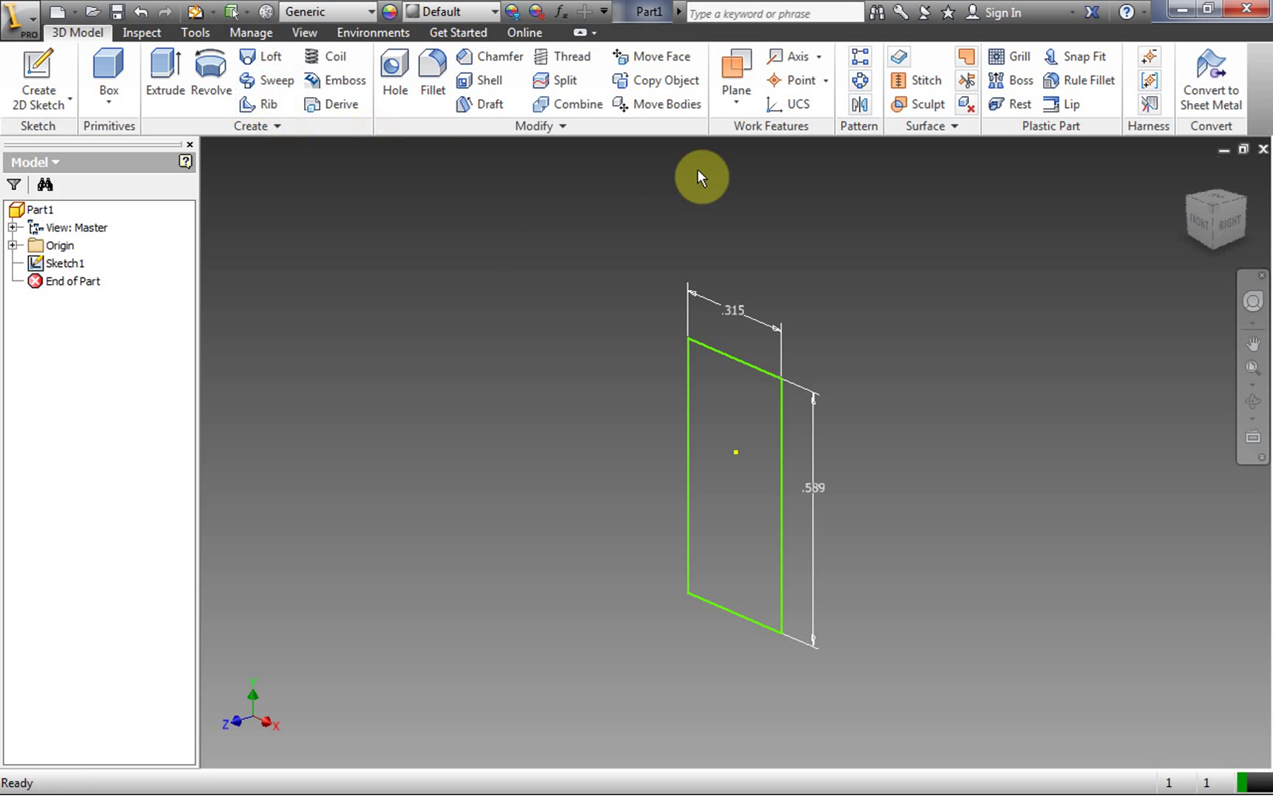
pyautogui.click(736, 71)
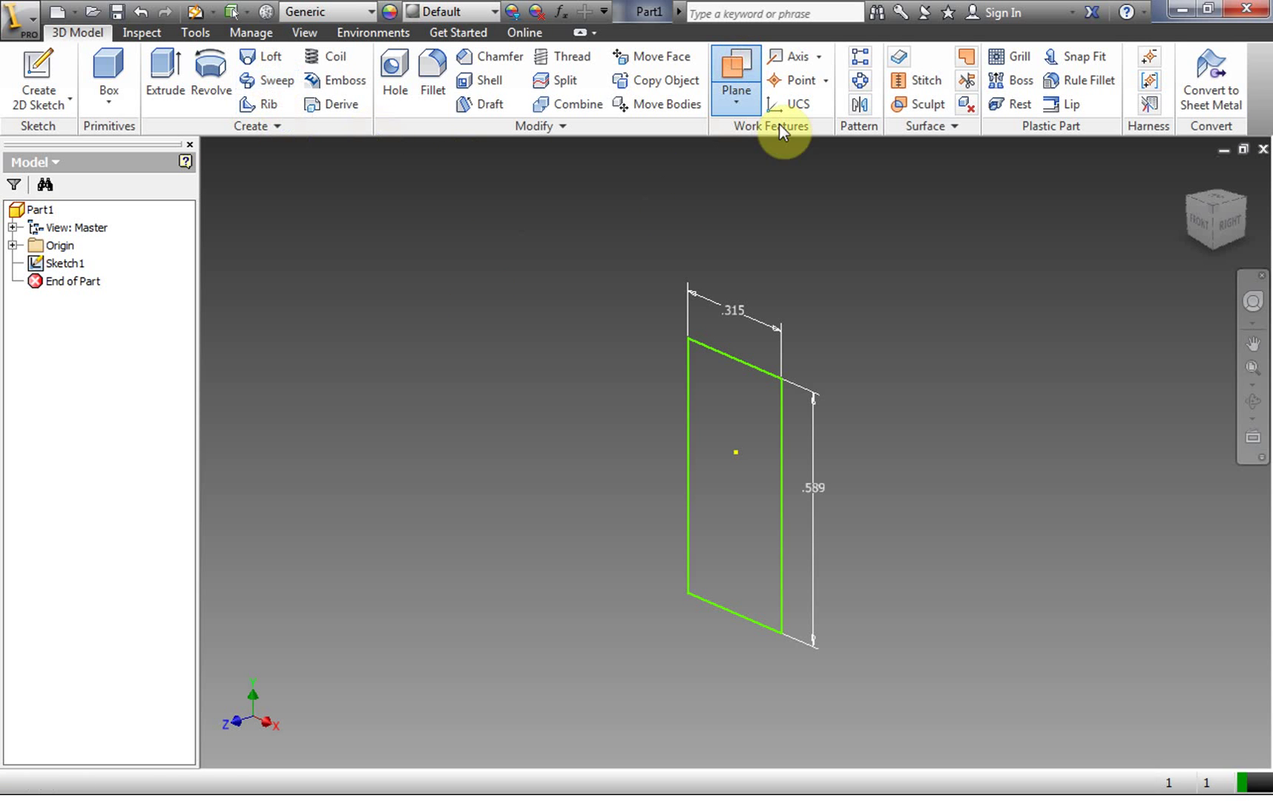
pyautogui.click(12, 228)
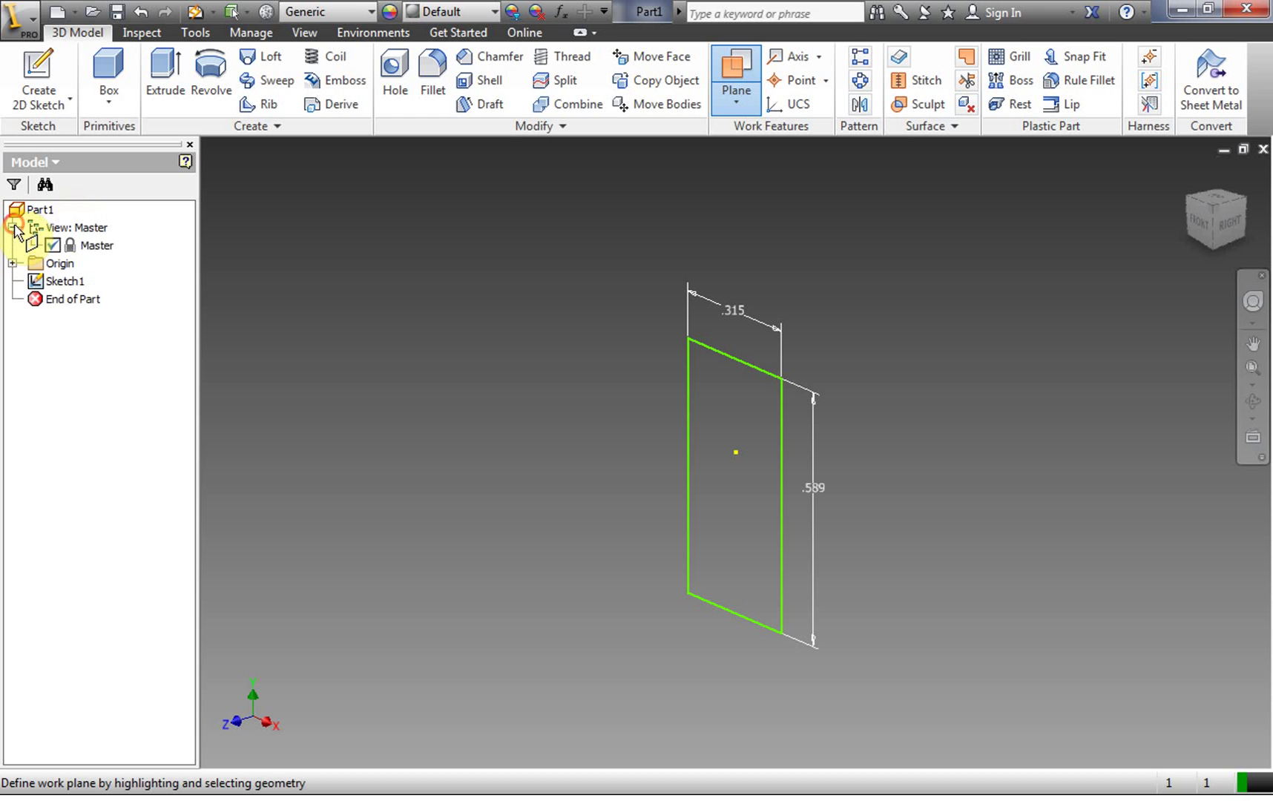
pyautogui.click(13, 263)
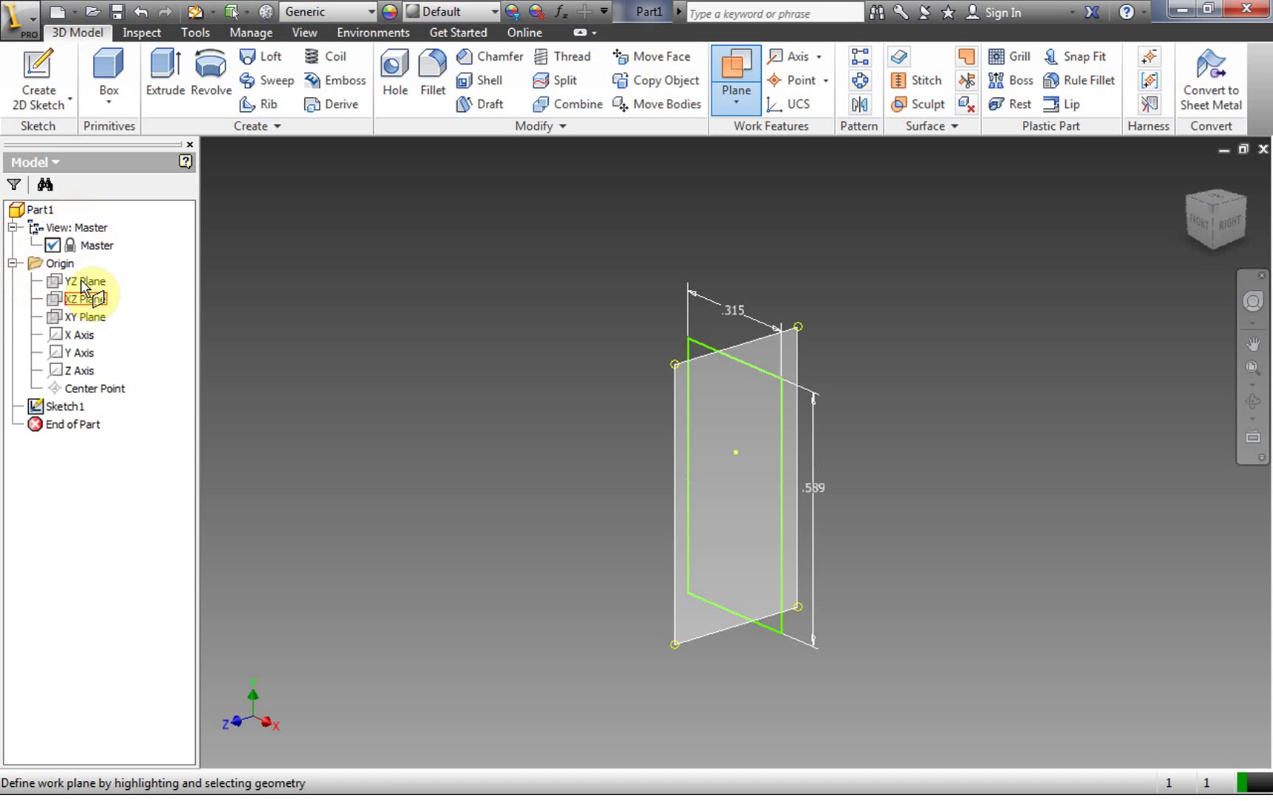
# - Create Work Plane1 from the YZ Plane at a 0.000 in offset
pyautogui.click(733, 69)
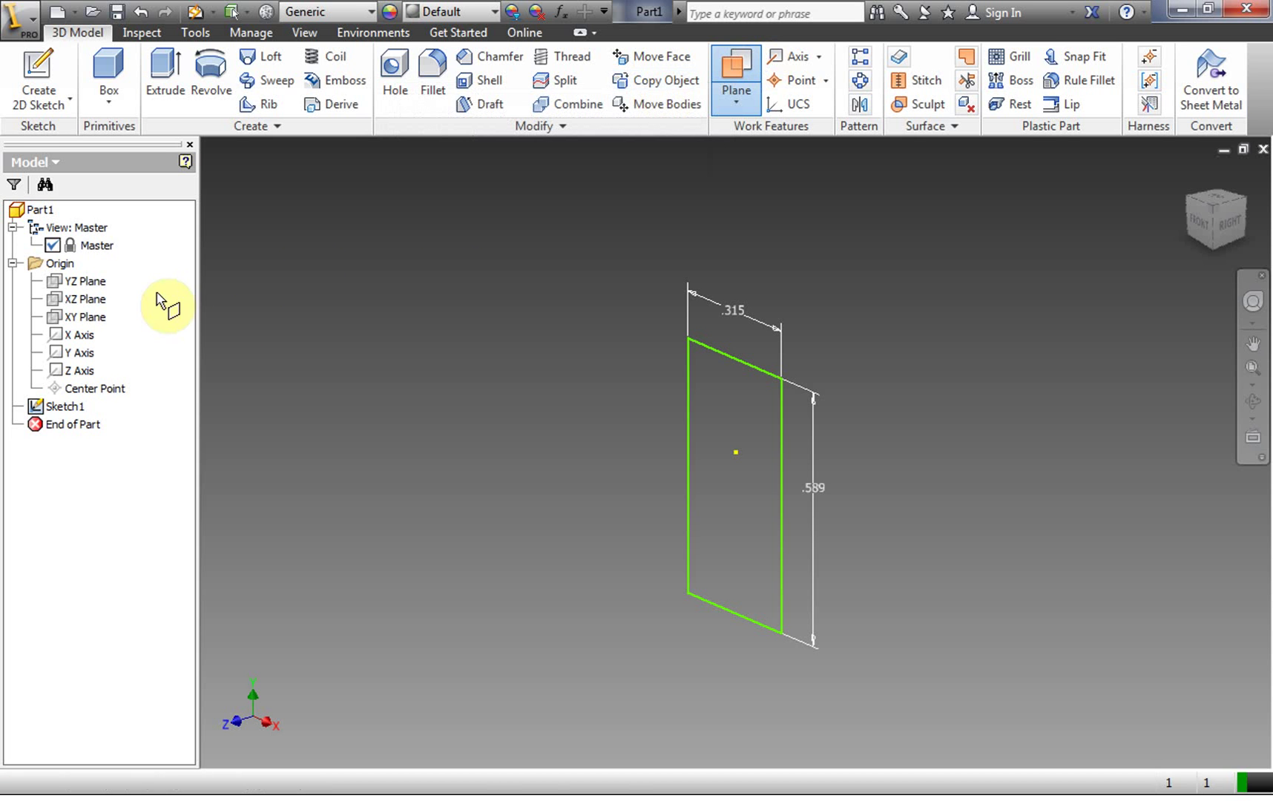
pyautogui.click(56, 285)
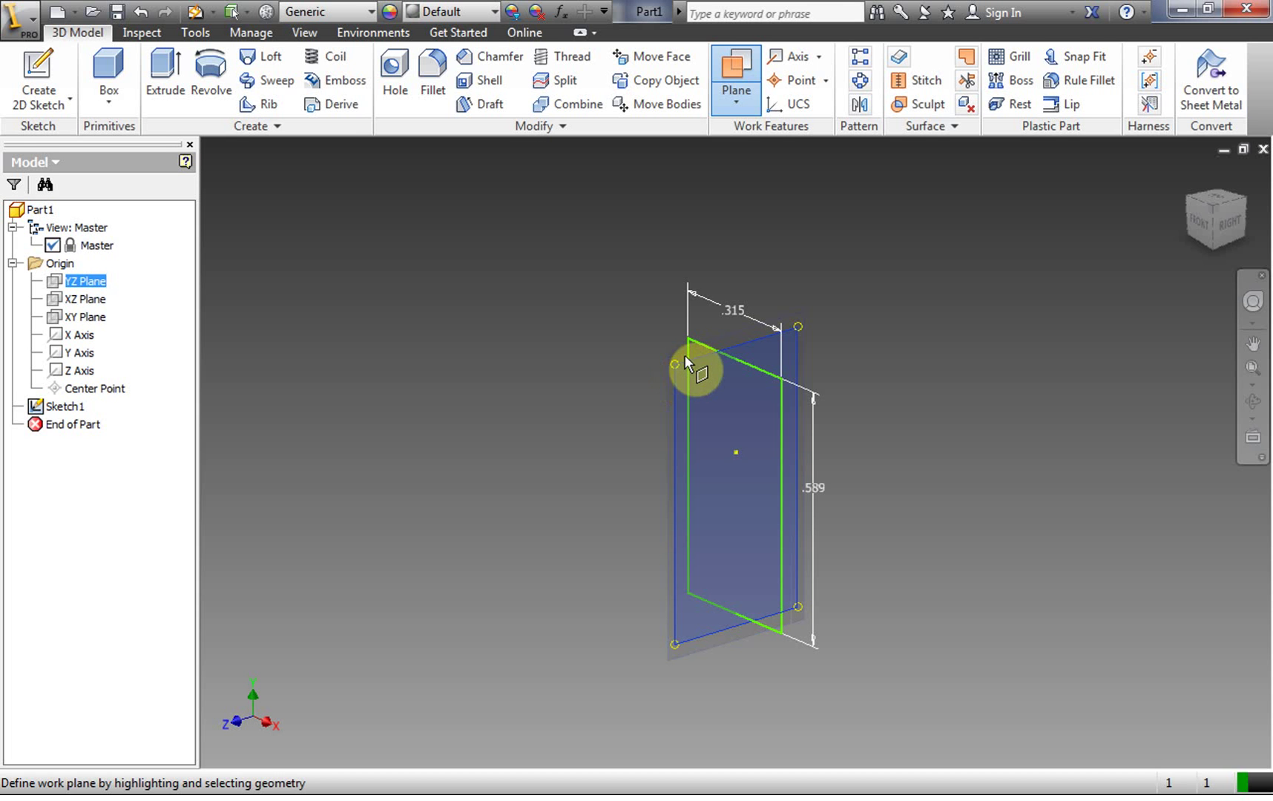
pyautogui.click(724, 67)
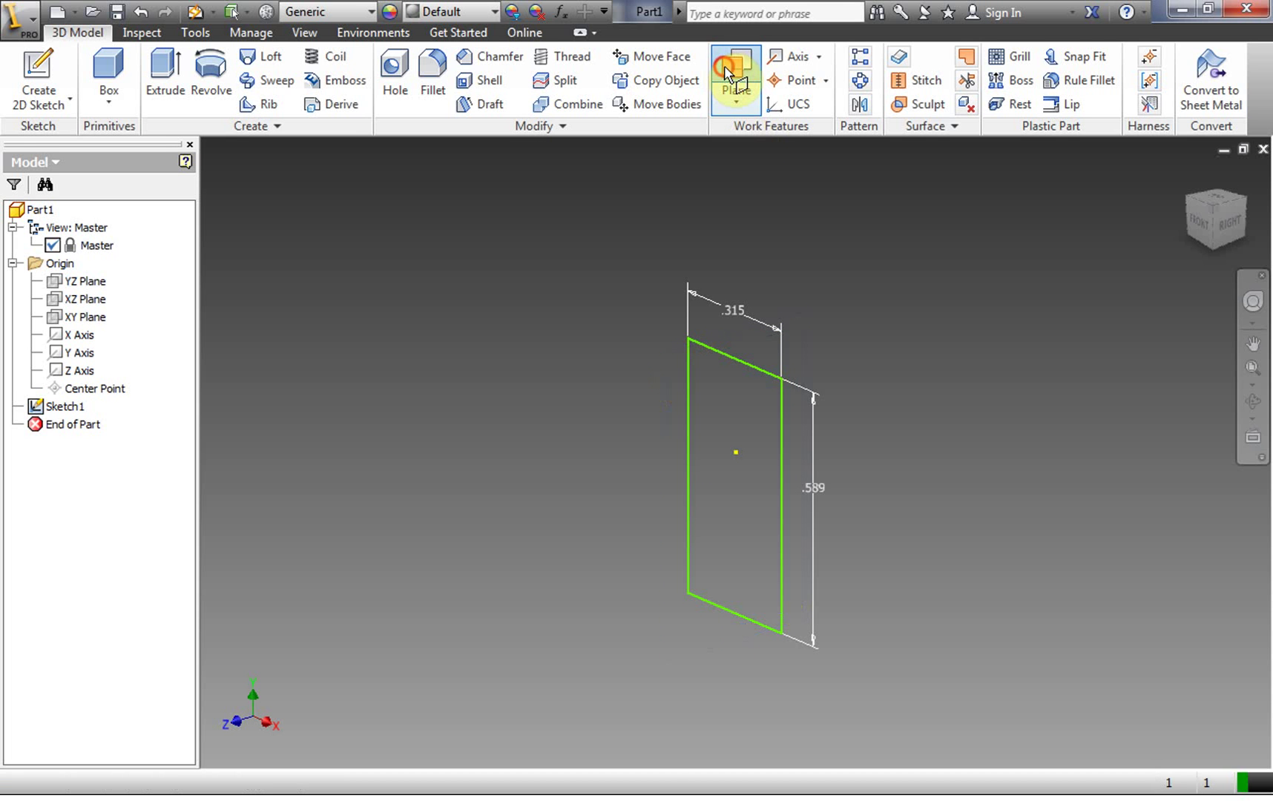
pyautogui.click(724, 66)
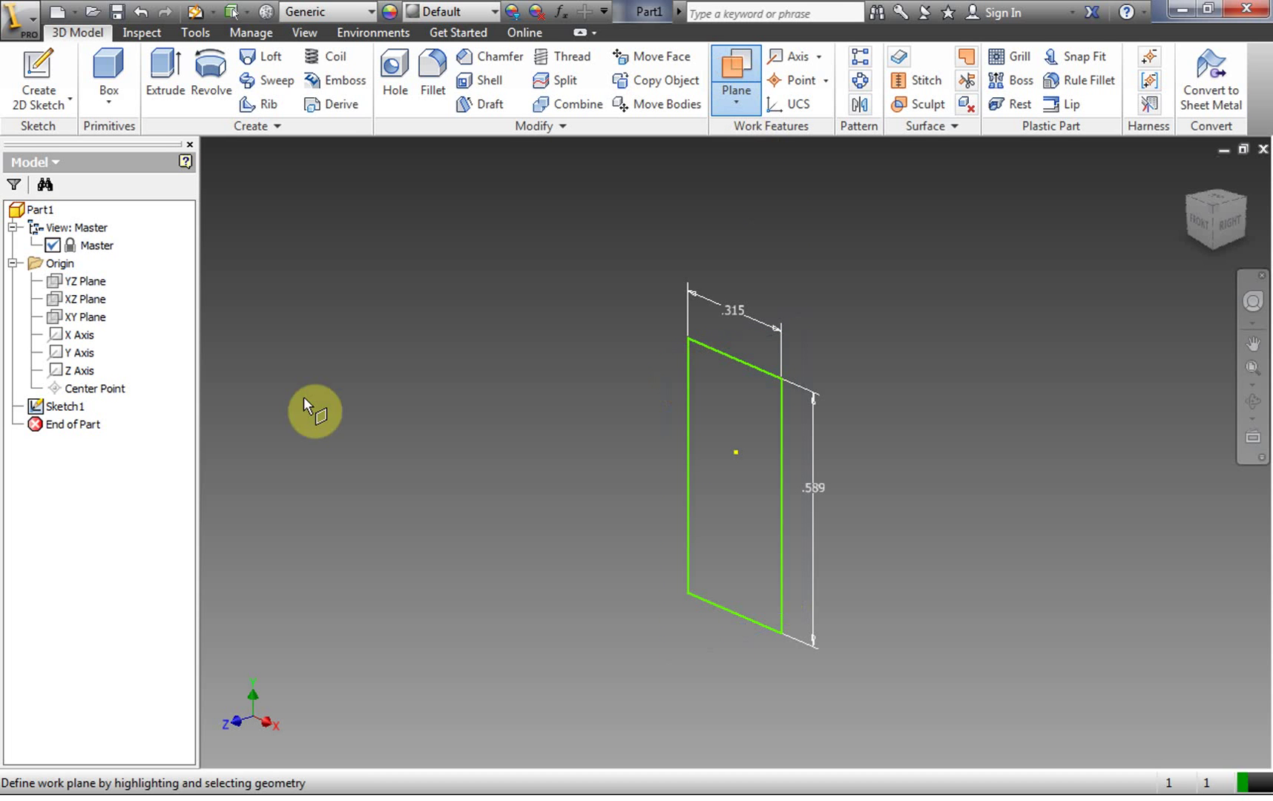
pyautogui.click(85, 282)
pyautogui.click(673, 364)
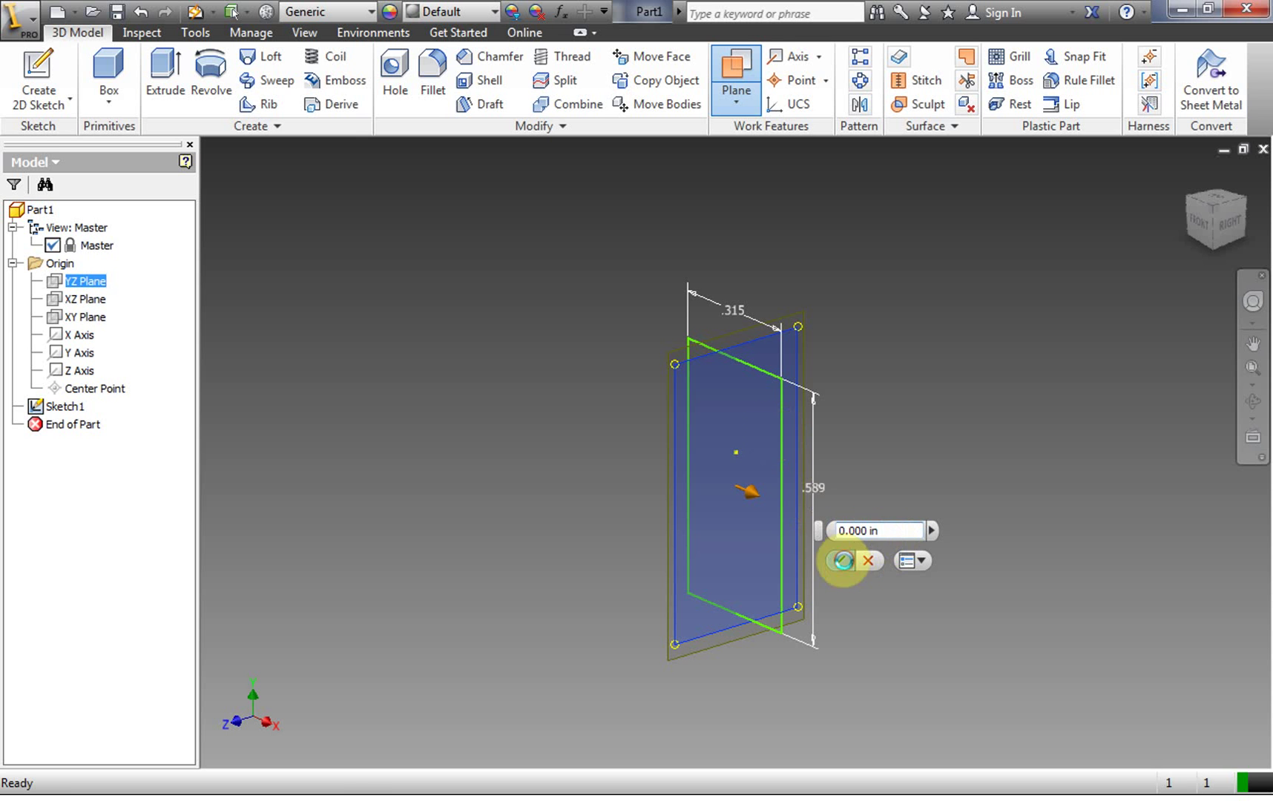
pyautogui.click(843, 562)
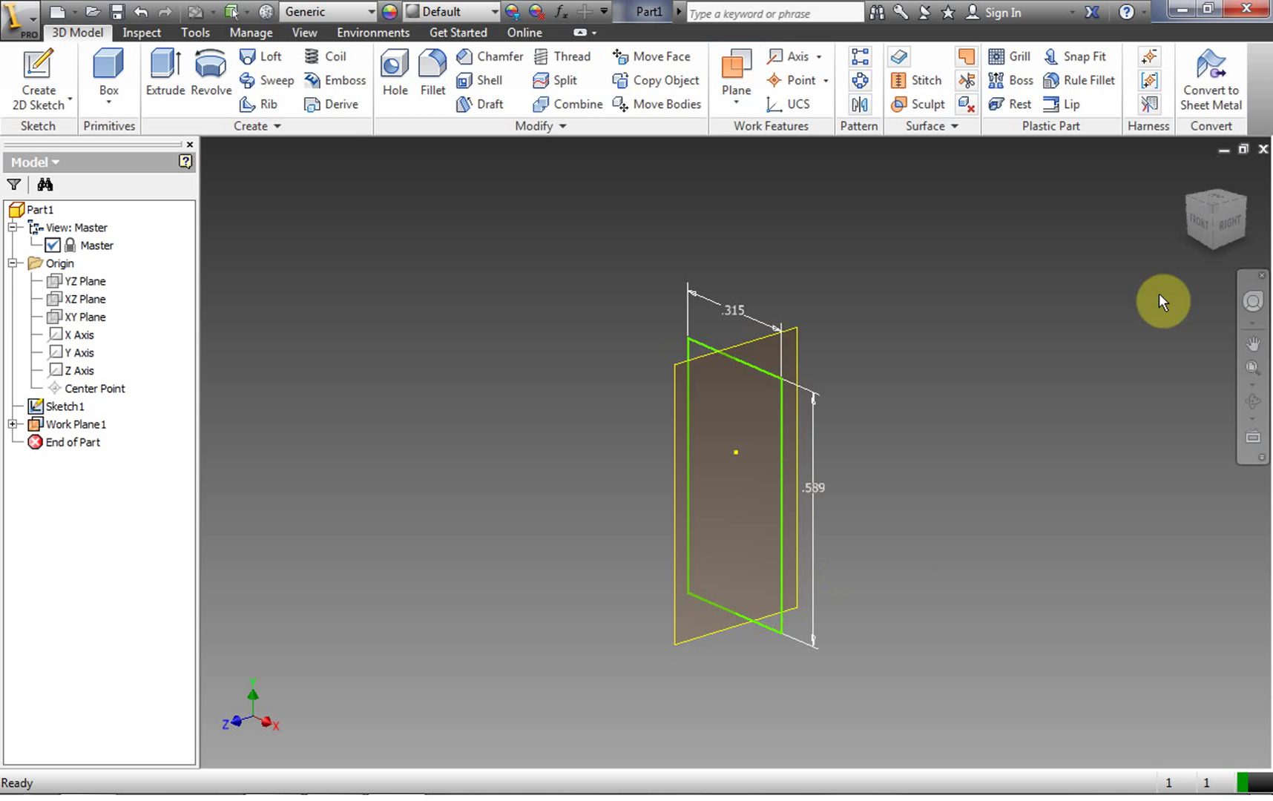
pyautogui.moveTo(1223, 217)
pyautogui.mouseDown()
pyautogui.moveTo(1160, 252)
pyautogui.moveTo(1221, 221)
pyautogui.mouseUp()
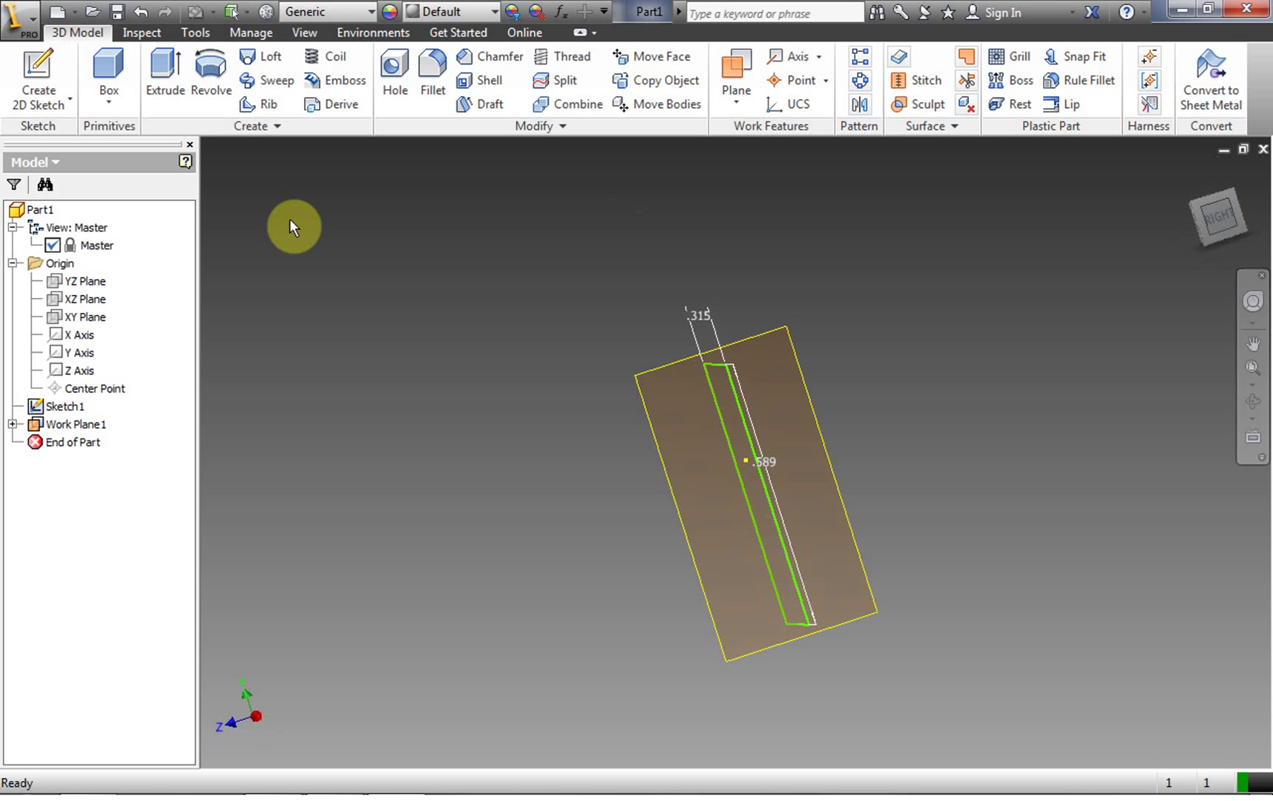
# - Start Sketch2 on Work Plane1 and orbit the view a quarter turn around it
pyautogui.click(44, 72)
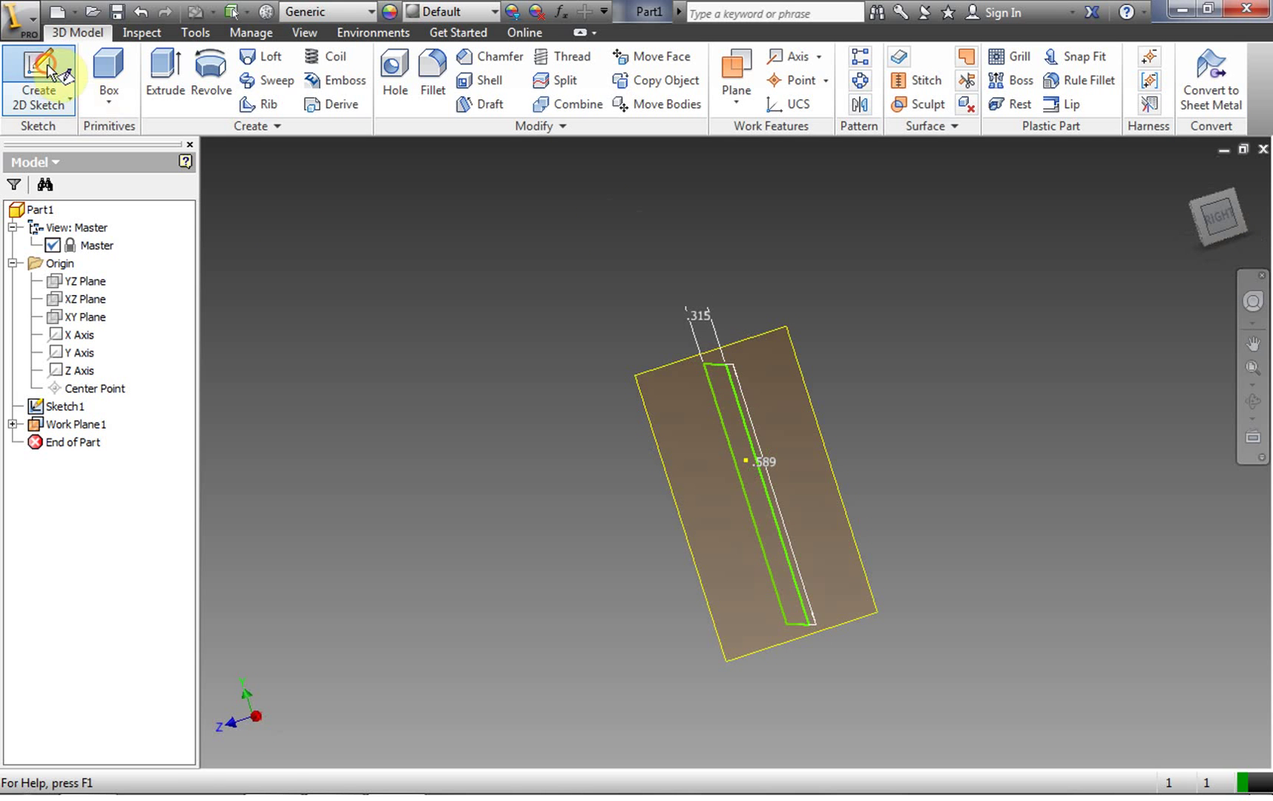
pyautogui.click(659, 370)
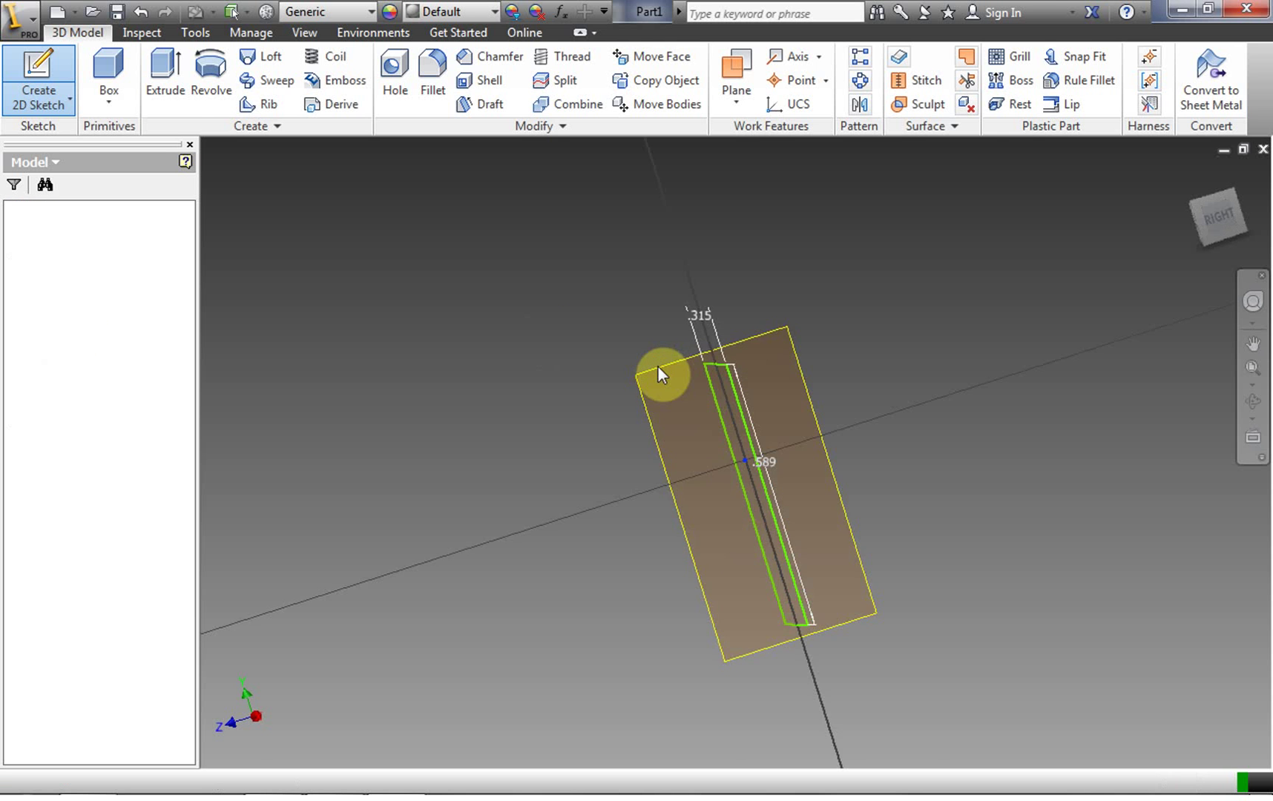
pyautogui.click(1220, 218)
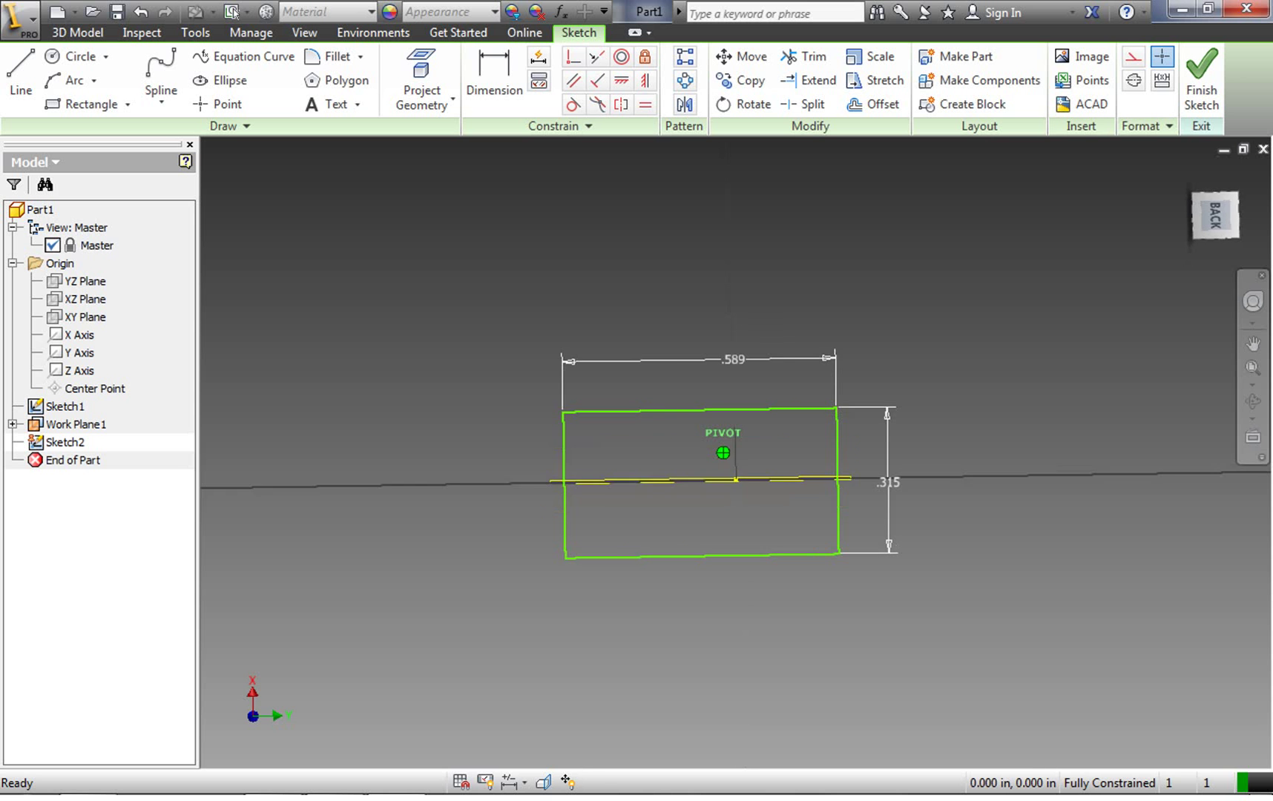
pyautogui.moveTo(1216, 217)
pyautogui.mouseDown()
pyautogui.moveTo(1216, 323)
pyautogui.moveTo(1216, 293)
pyautogui.mouseUp()
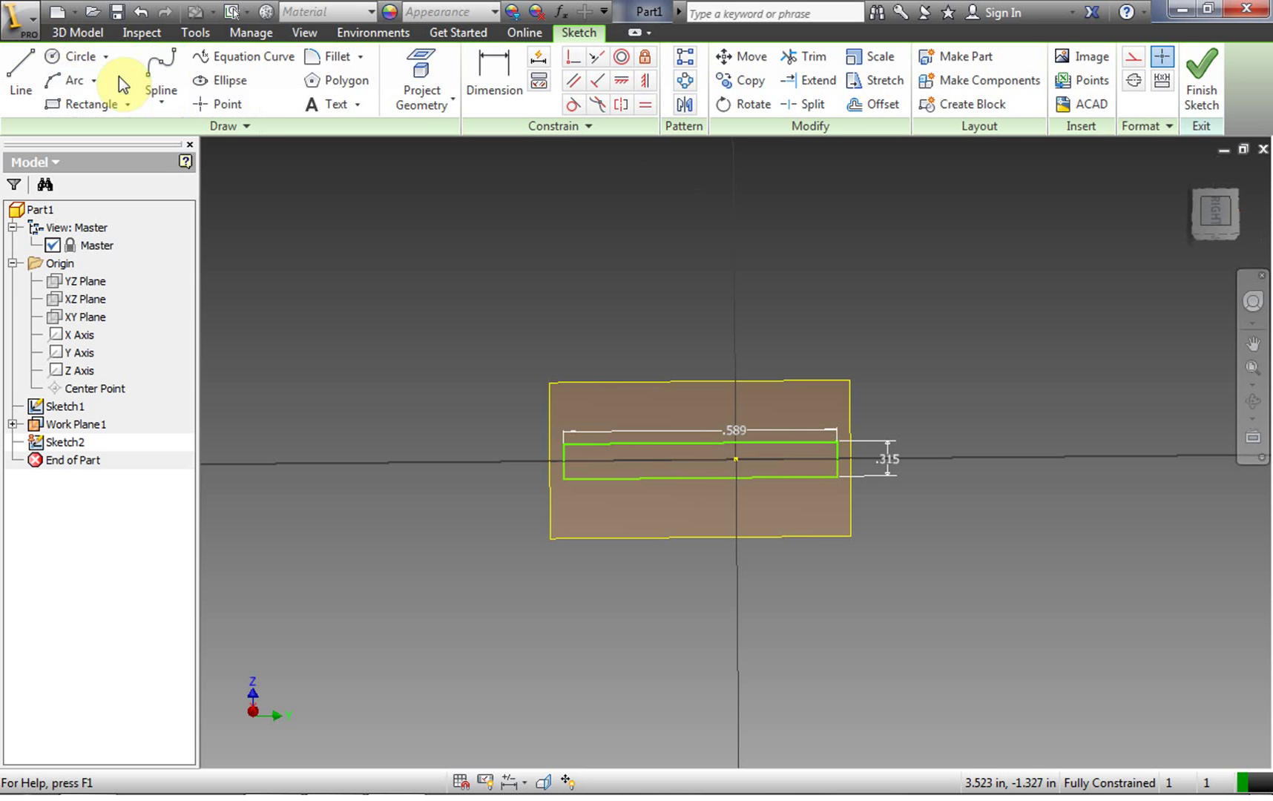
# - Begin a spline at the profile's centreline end, adding points running downward
pyautogui.click(169, 69)
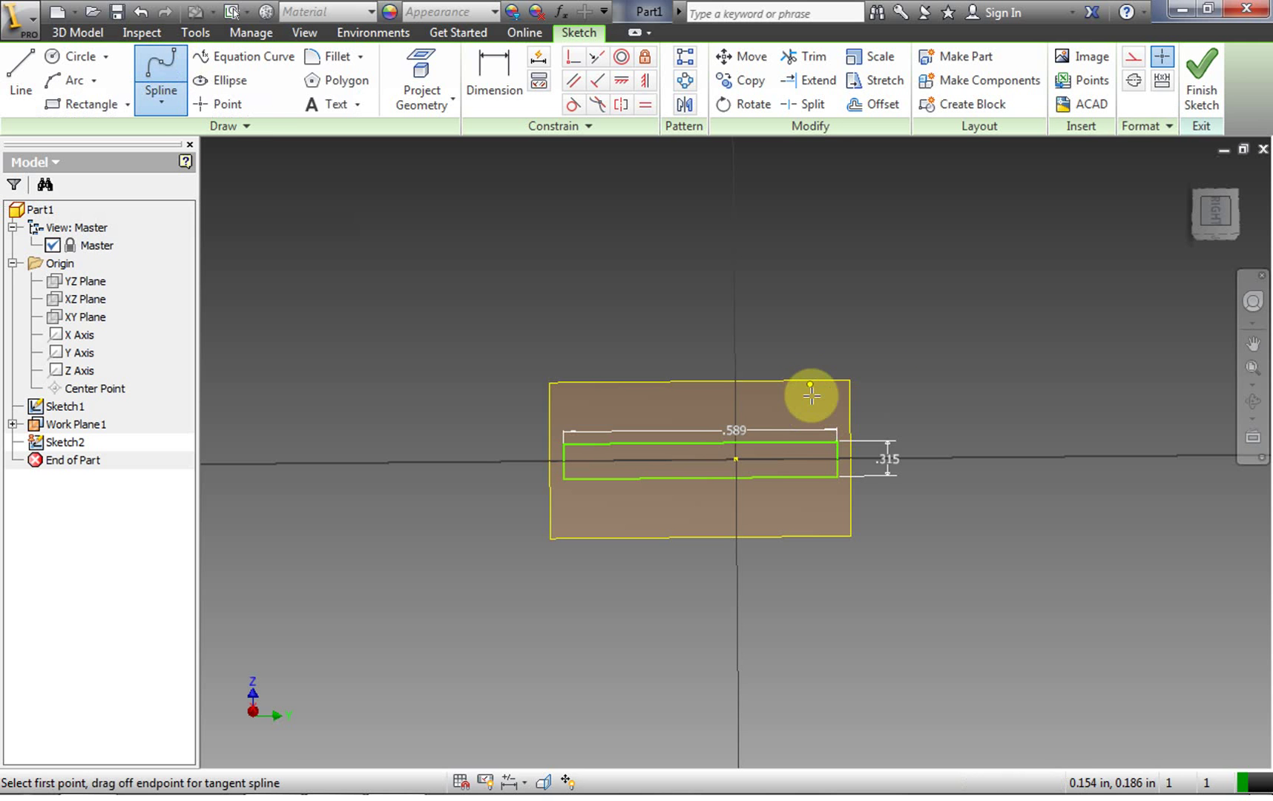
pyautogui.click(992, 331)
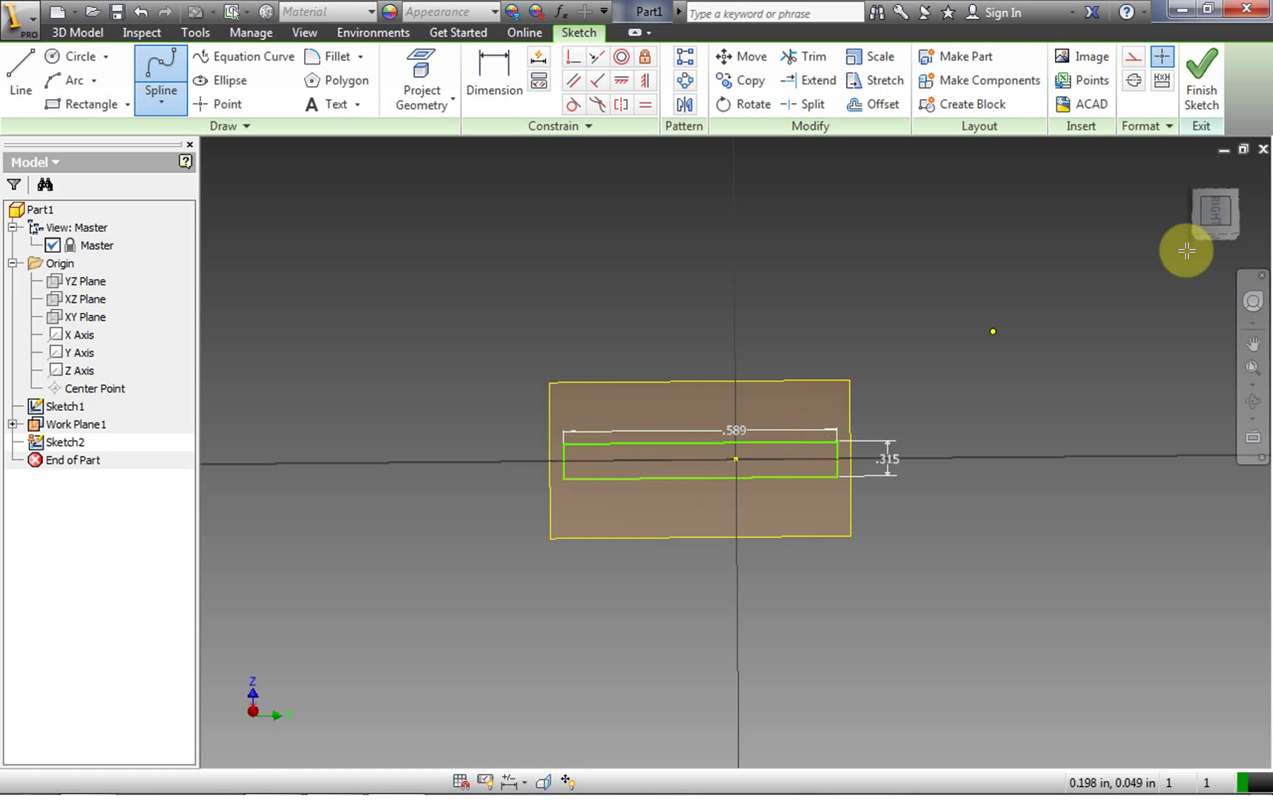
pyautogui.click(1220, 215)
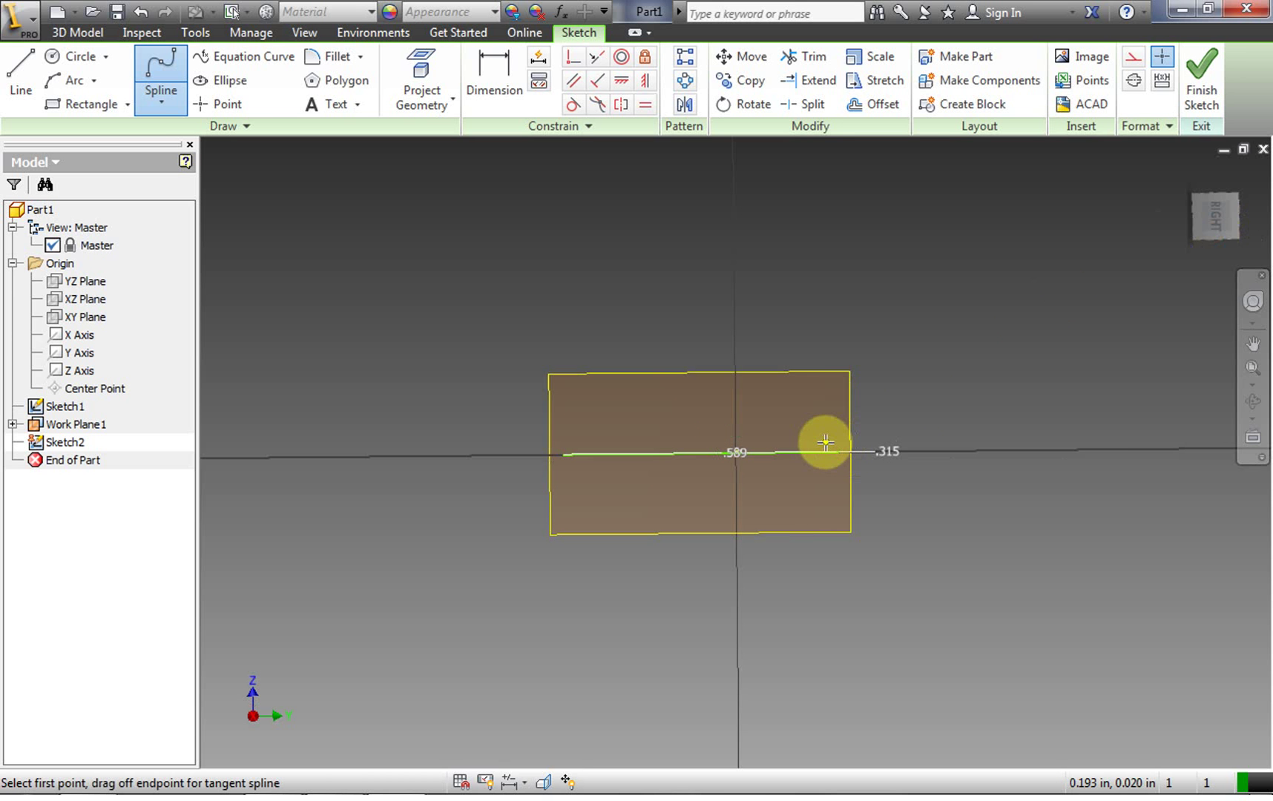
pyautogui.click(827, 444)
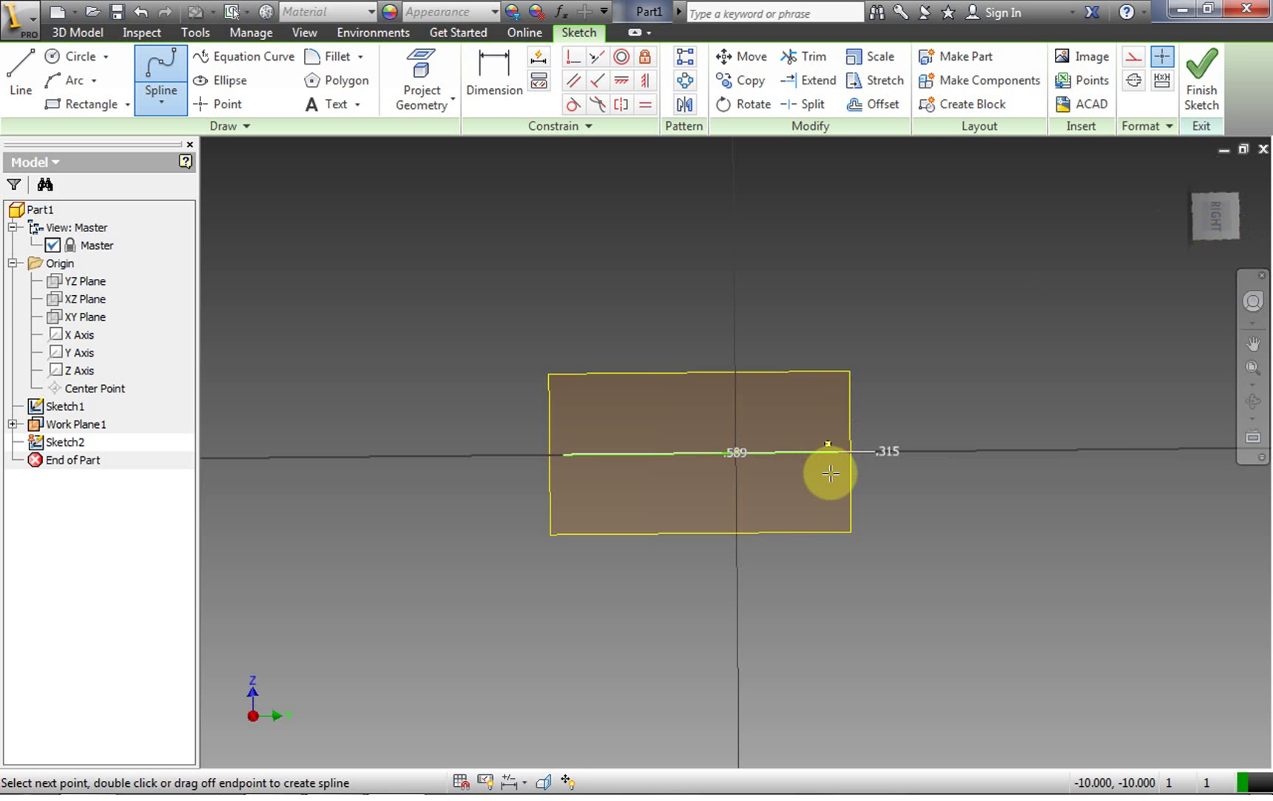
pyautogui.click(812, 554)
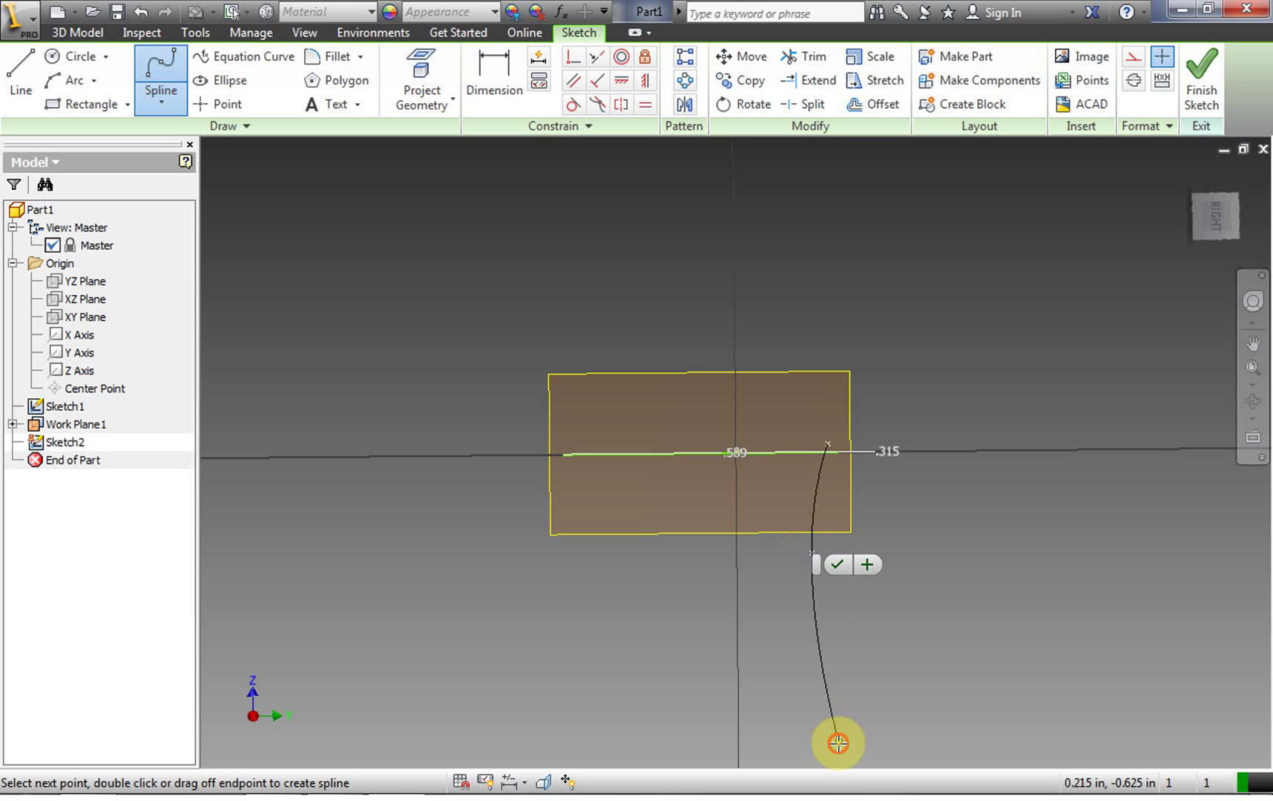
pyautogui.click(841, 753)
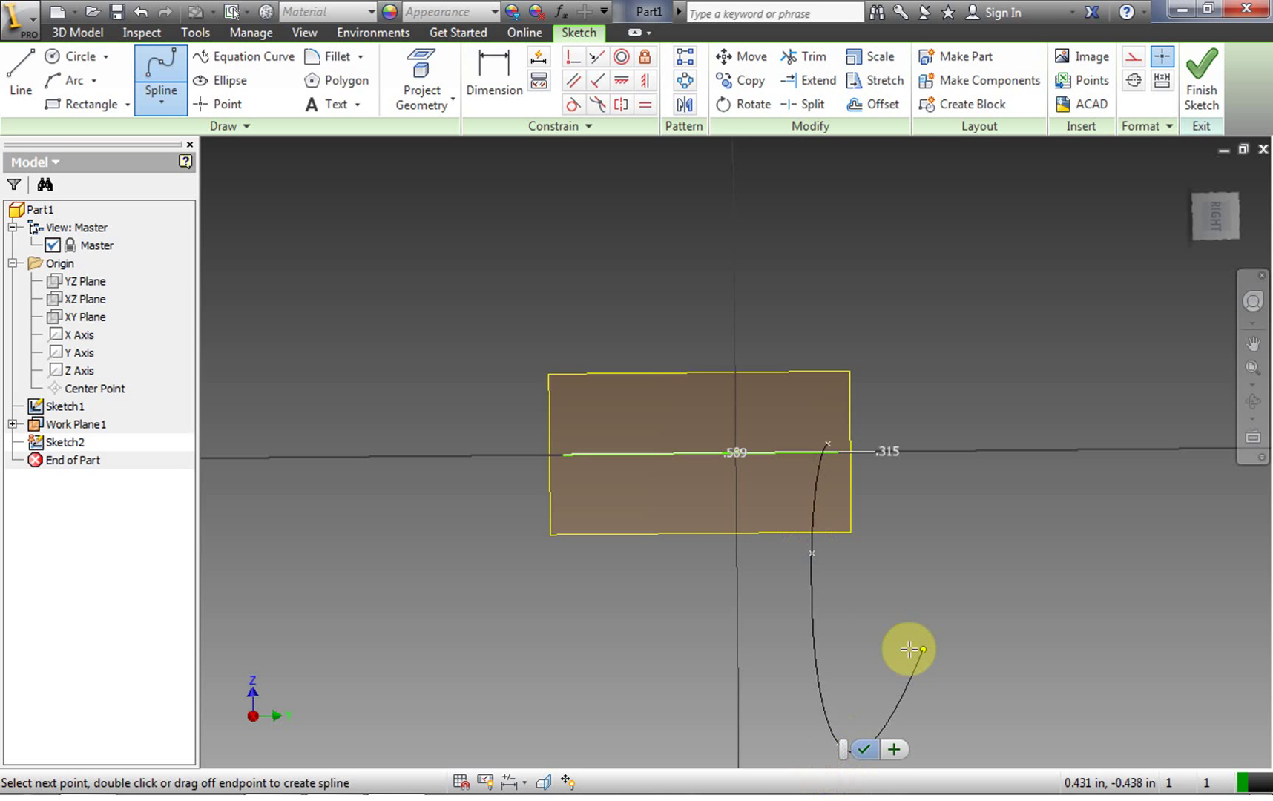
pyautogui.scroll(-1, 896, 653)
pyautogui.scroll(-2, 896, 653)
pyautogui.scroll(4, 895, 654)
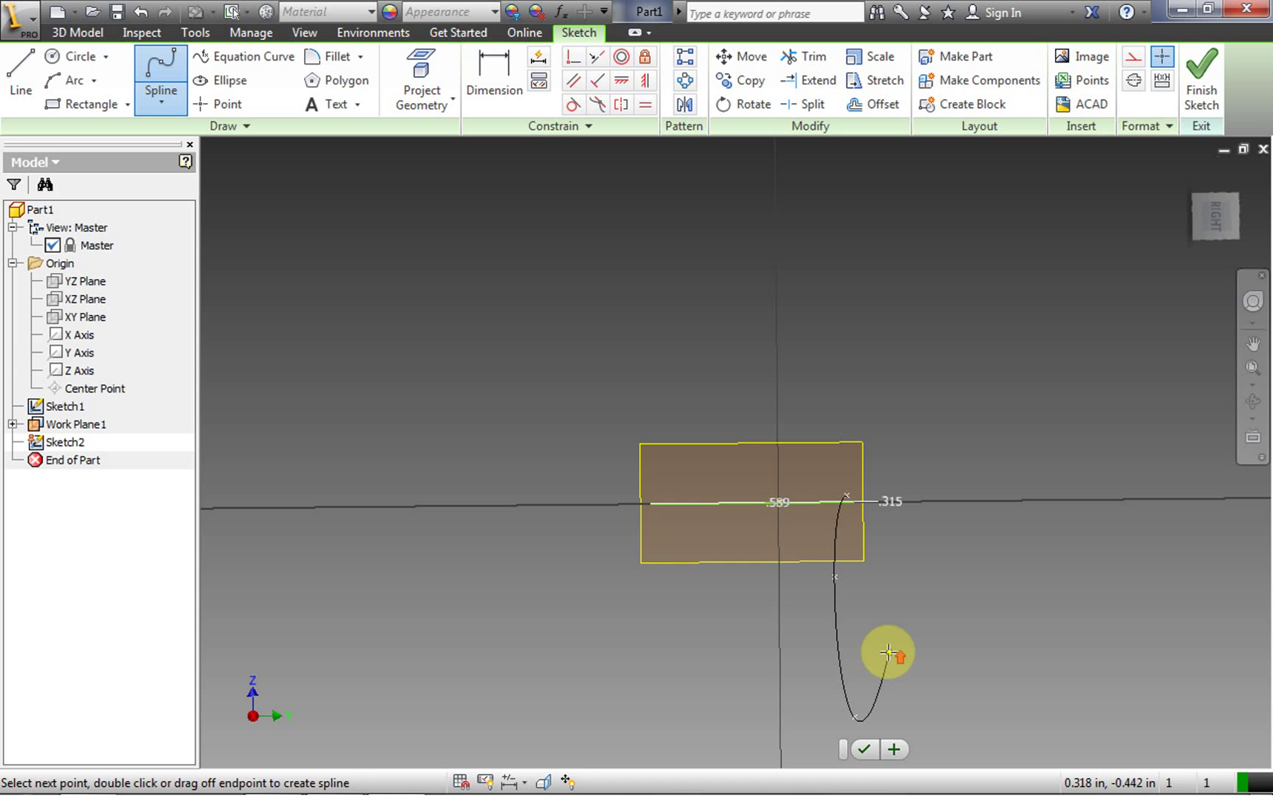
pyautogui.scroll(2, 887, 653)
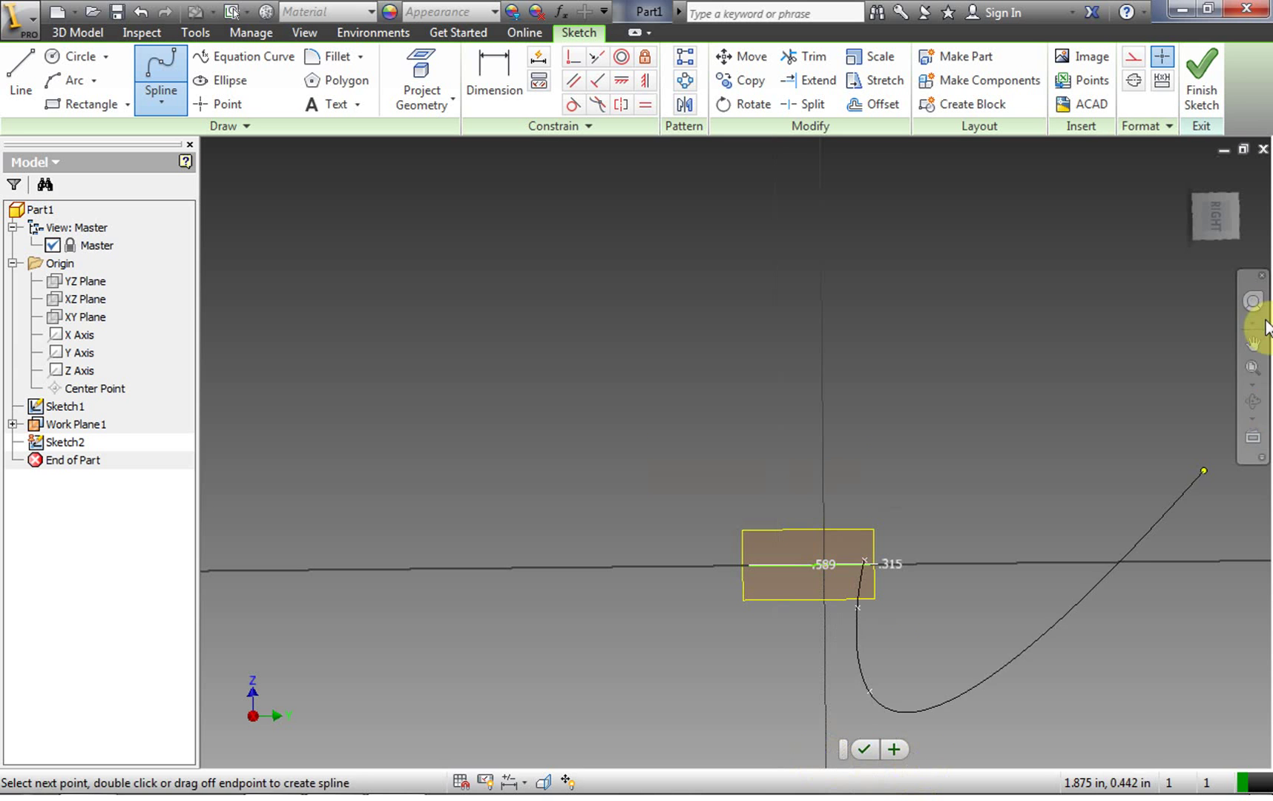
# - Place the spline's final point far below the profile and complete the spline
pyautogui.click(1252, 343)
pyautogui.moveTo(907, 539); pyautogui.dragTo(889, 372)
pyautogui.click(1252, 344)
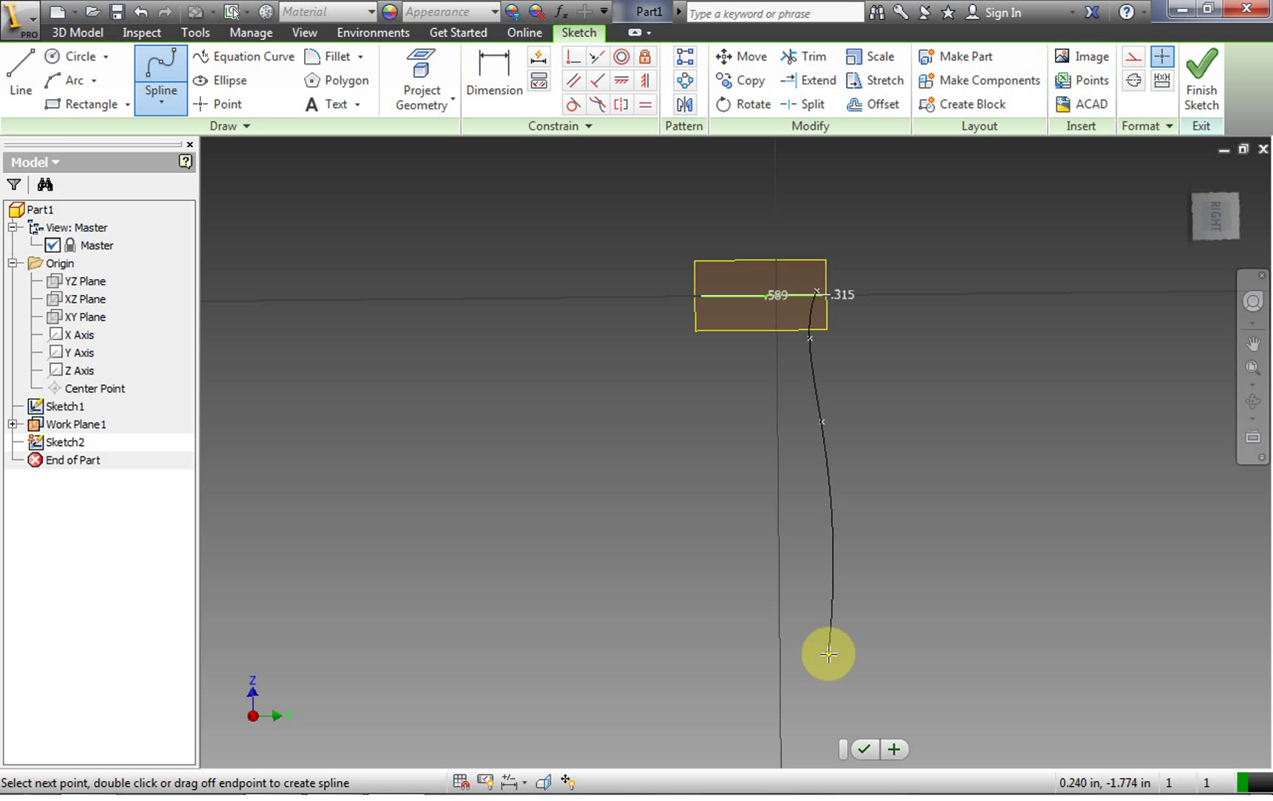
pyautogui.doubleClick(832, 741)
pyautogui.click(855, 665)
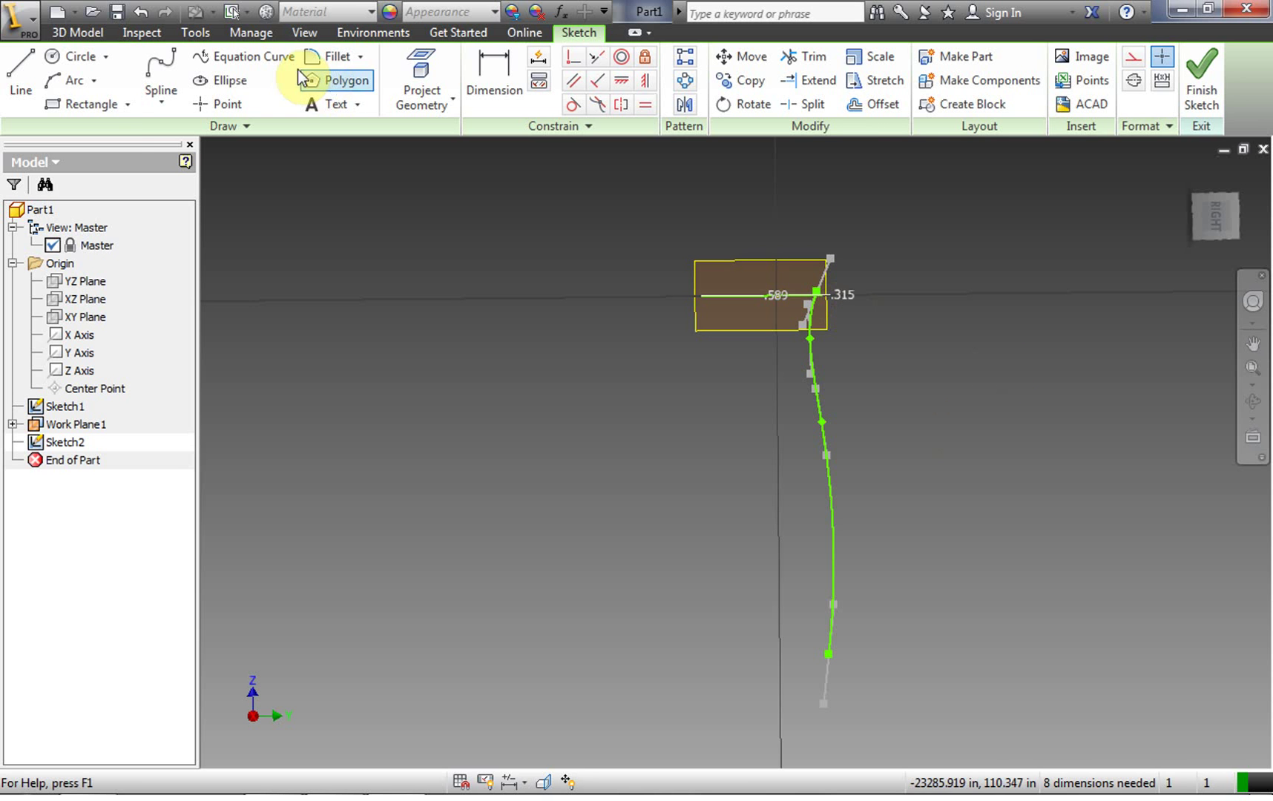
# - Draw a 2 in vertical line down from the rectangle's left end beside the spline
pyautogui.click(23, 74)
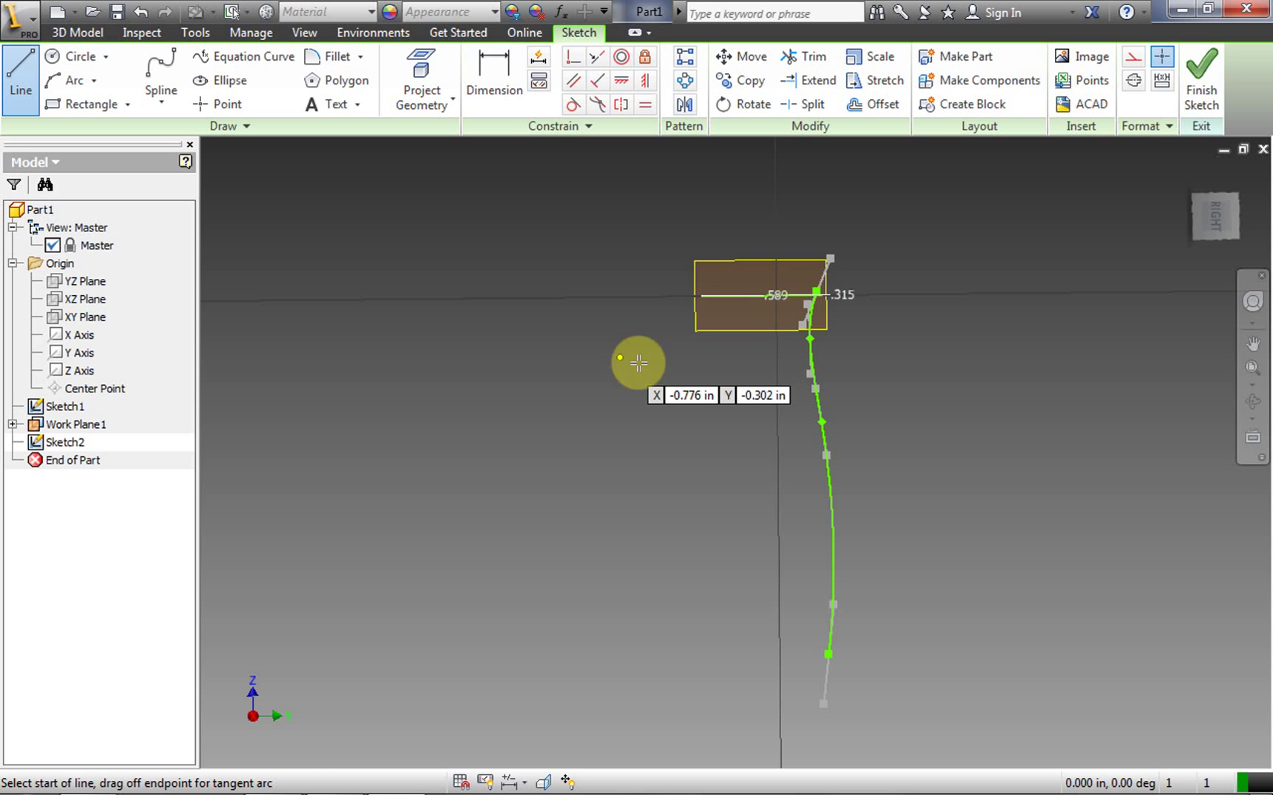
pyautogui.click(706, 294)
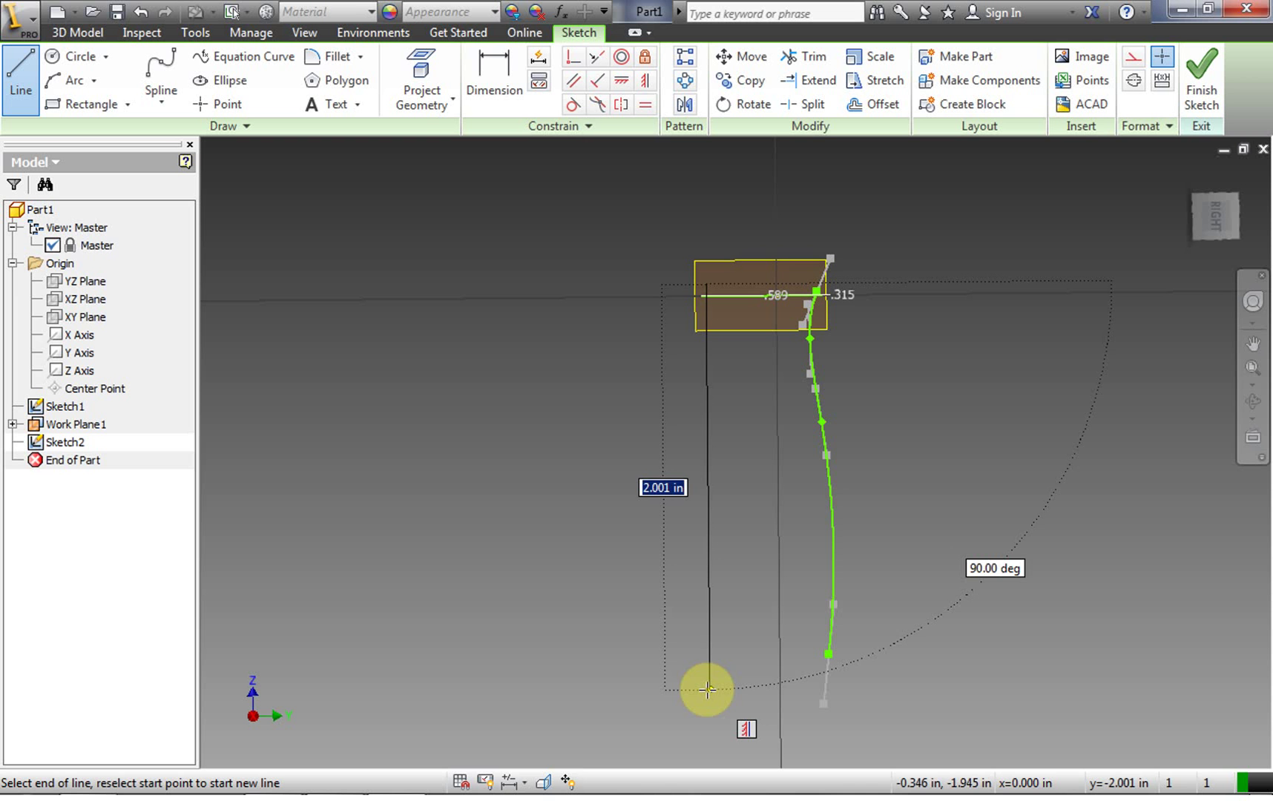
pyautogui.click(705, 690)
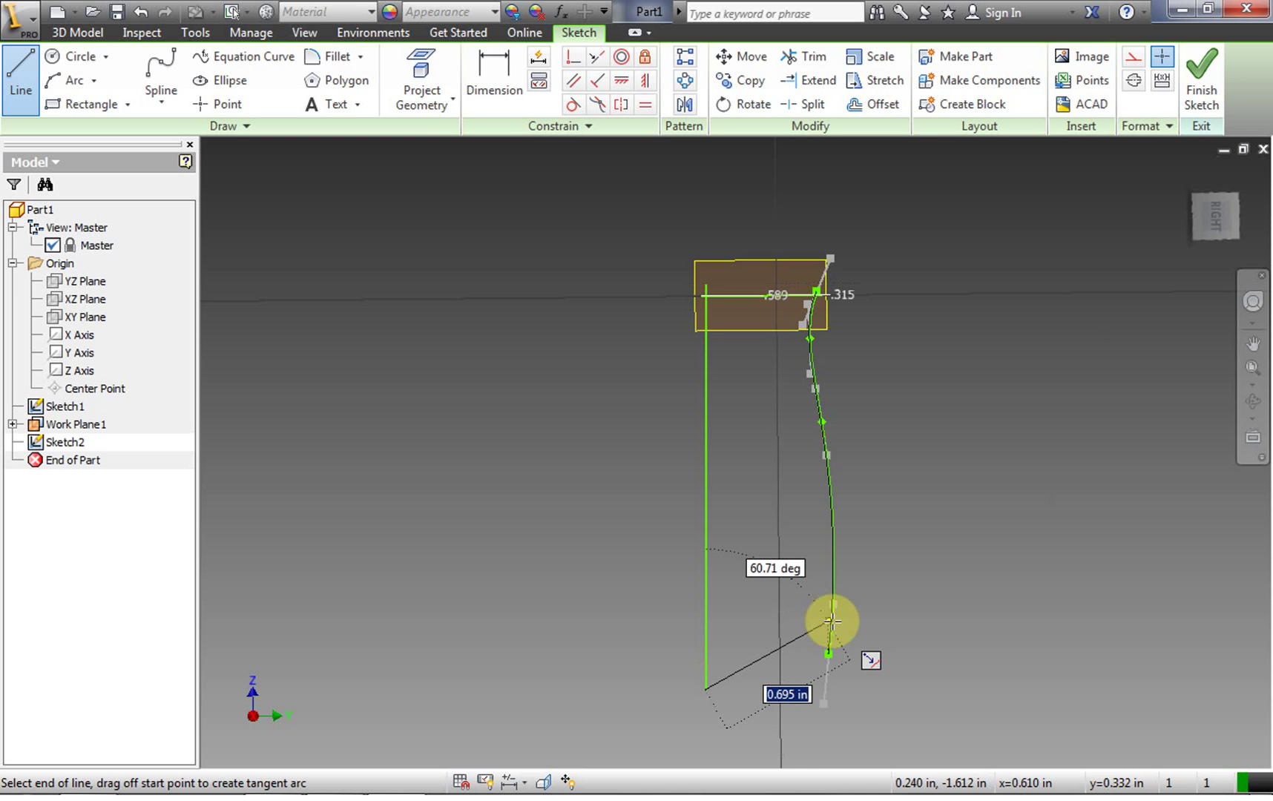
pyautogui.rightClick(779, 602)
pyautogui.click(855, 615)
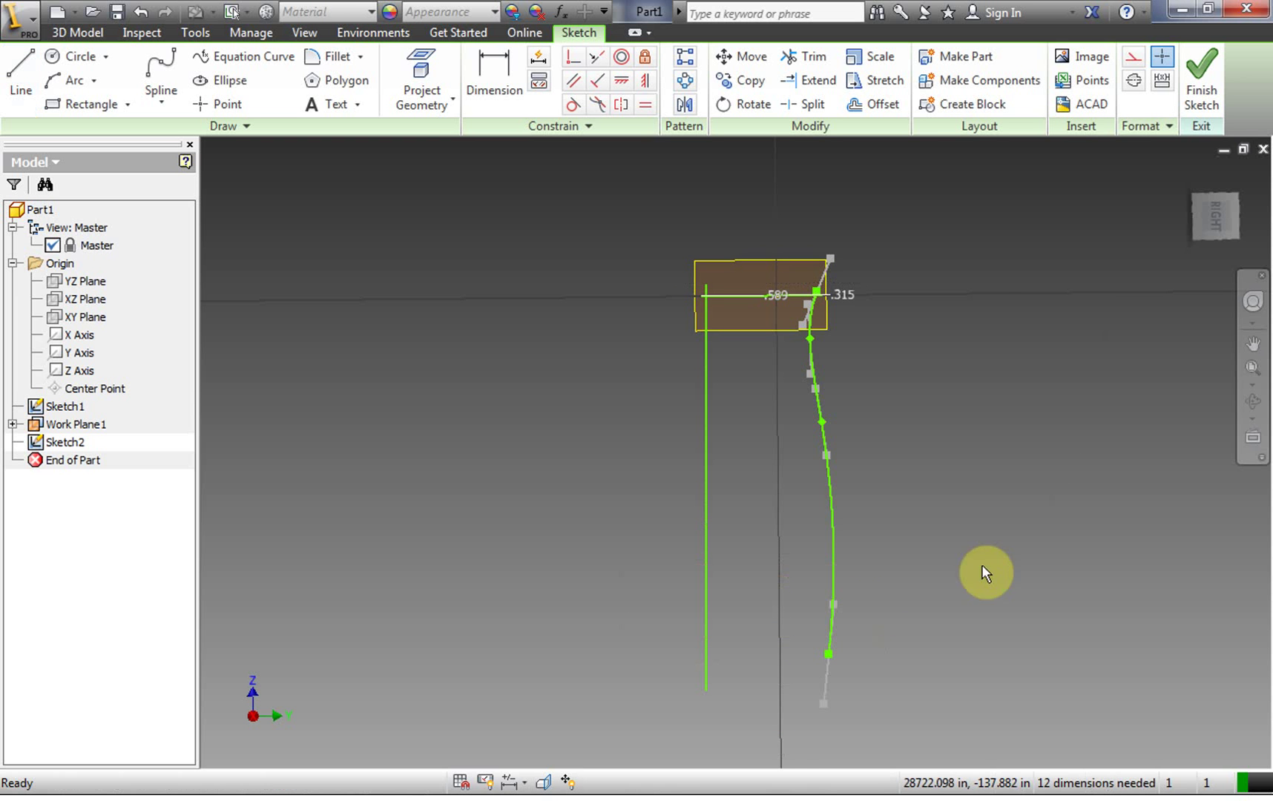
pyautogui.moveTo(1206, 212)
pyautogui.mouseDown()
pyautogui.moveTo(1200, 167)
pyautogui.moveTo(1164, 148)
pyautogui.moveTo(1176, 129)
pyautogui.moveTo(1197, 217)
pyautogui.moveTo(1202, 152)
pyautogui.moveTo(1199, 214)
pyautogui.mouseUp()
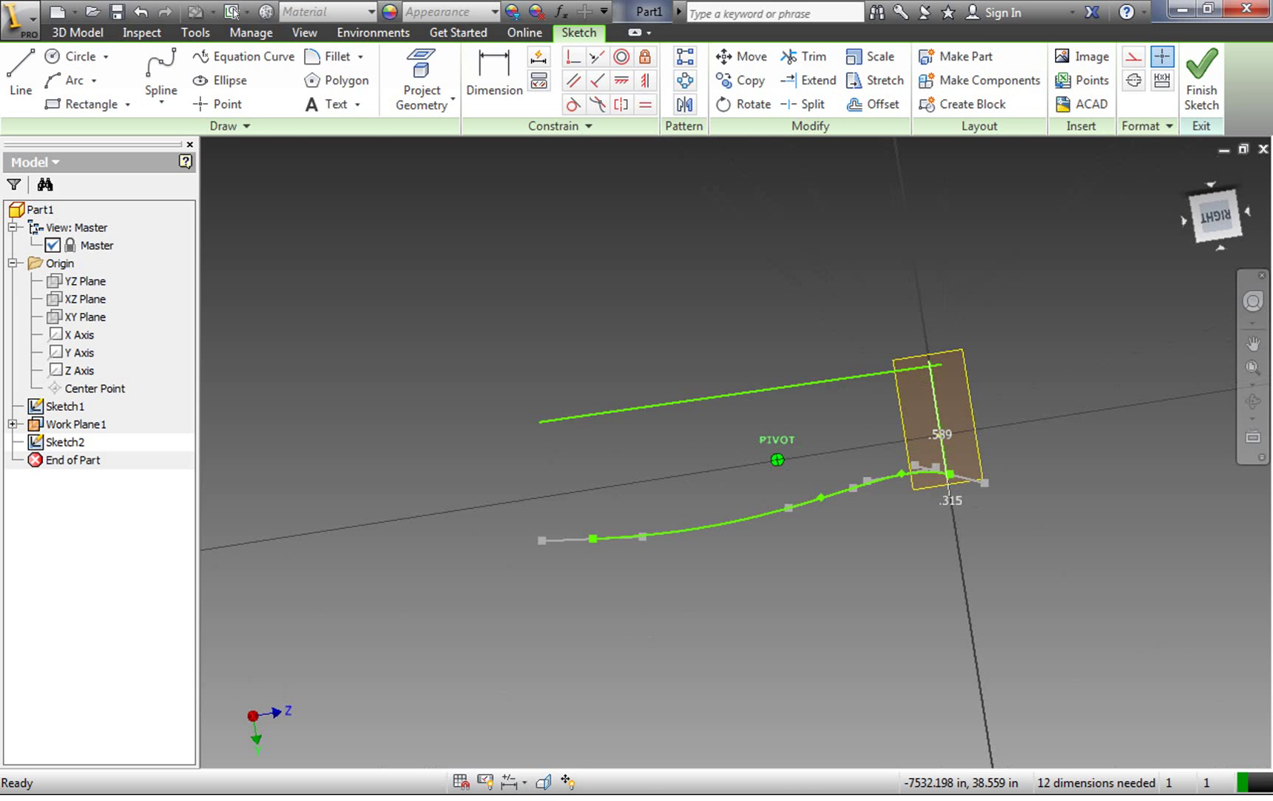
pyautogui.rightClick(652, 249)
# - Finish Sketch2 and start a Sweep using the rectangle as profile, showing the sweep types
pyautogui.click(654, 309)
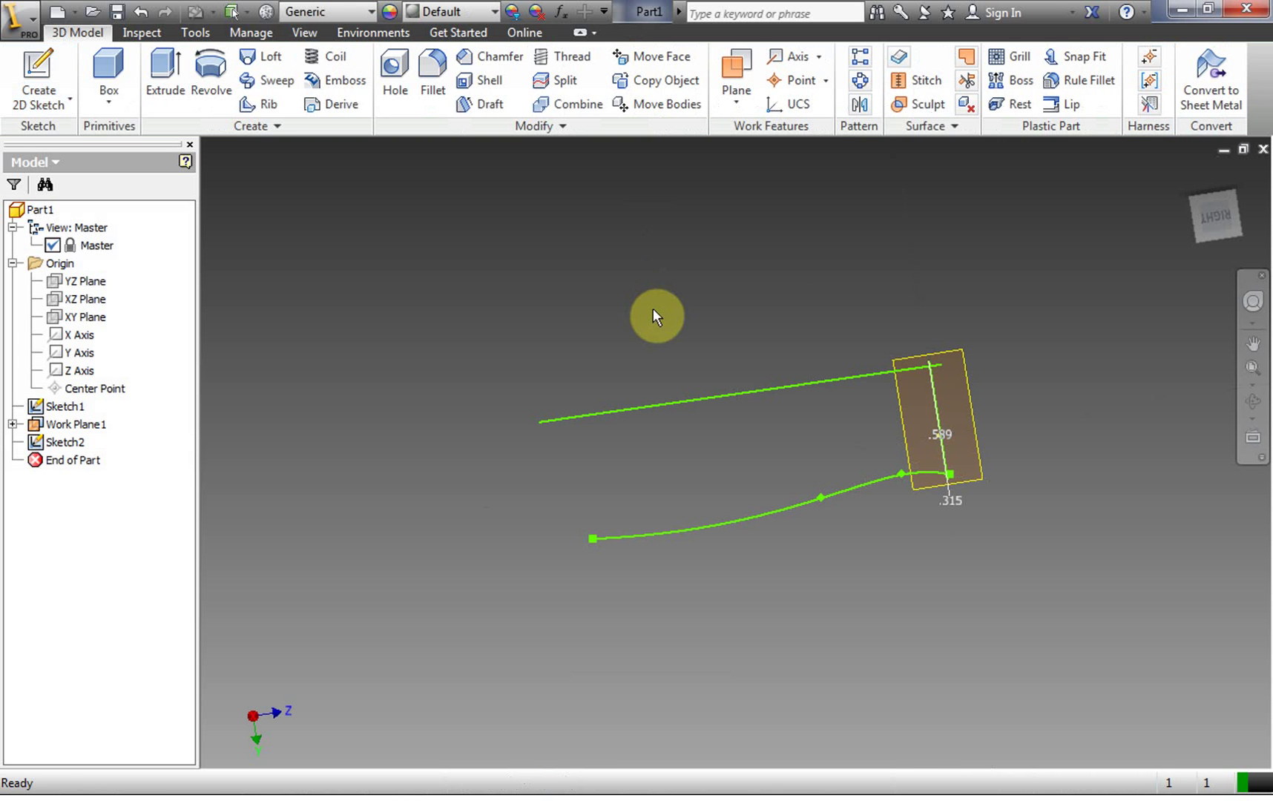
pyautogui.click(271, 84)
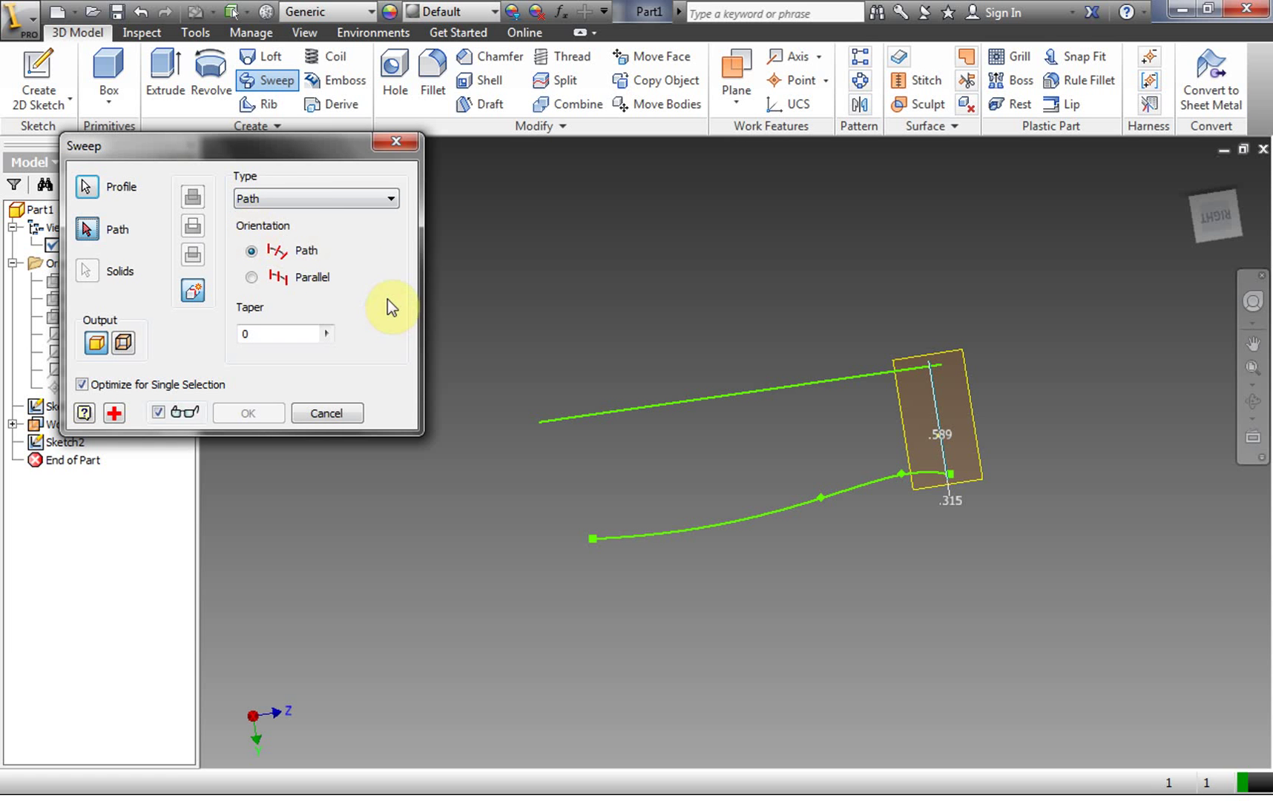
pyautogui.click(287, 198)
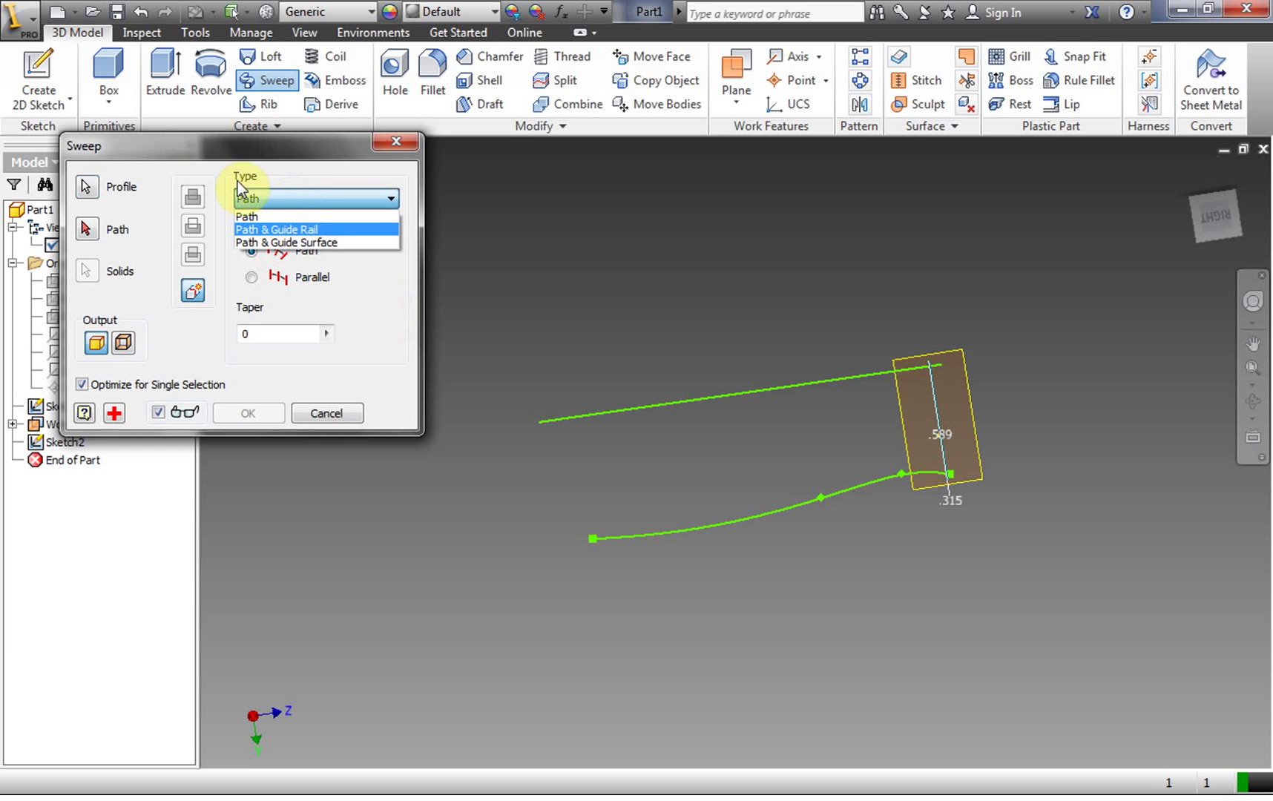
pyautogui.click(153, 147)
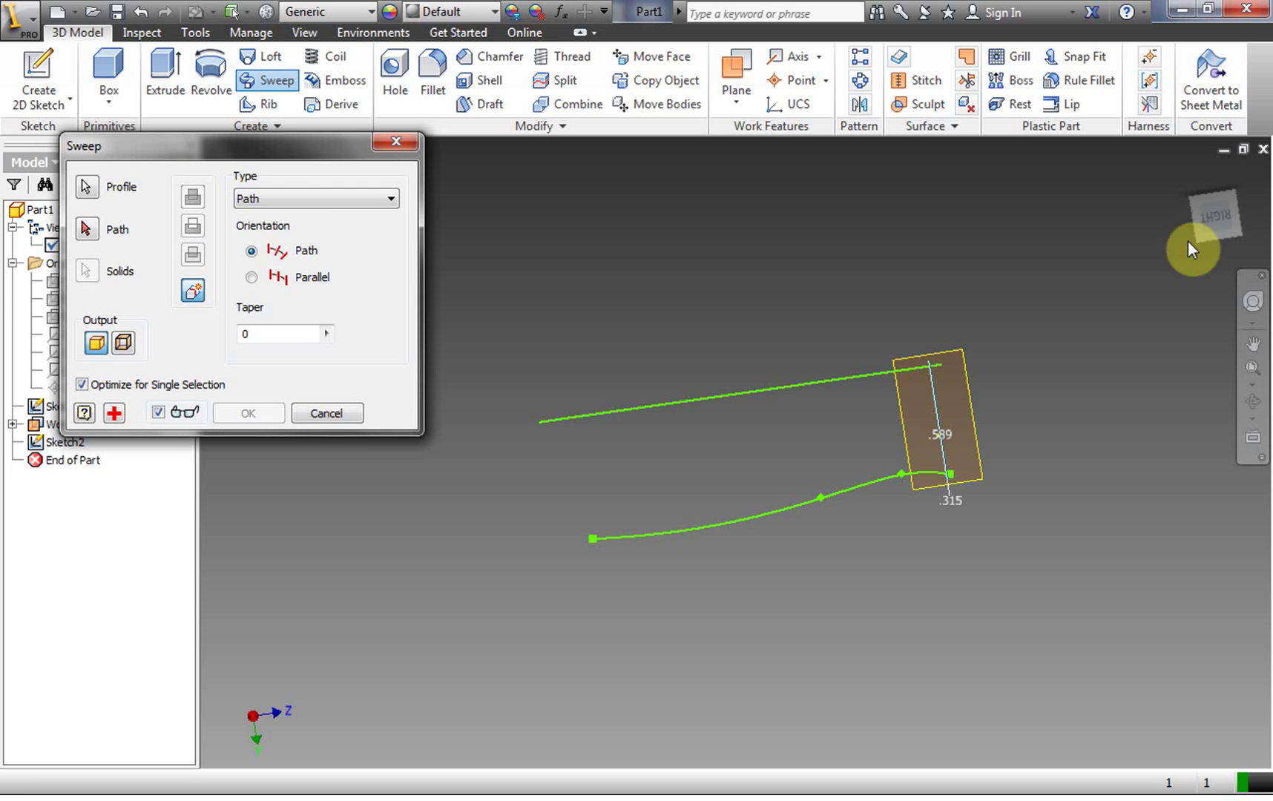
pyautogui.click(293, 196)
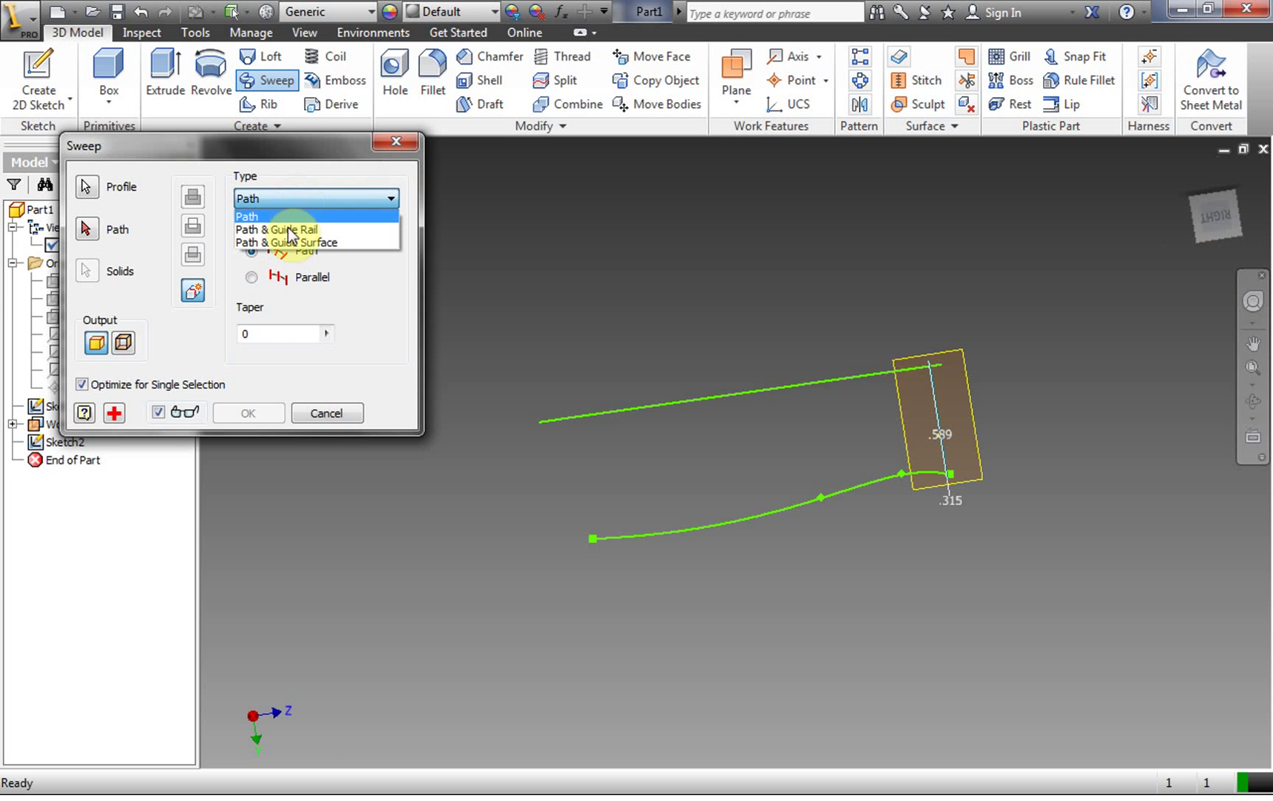
# - Preview a Path & Guide Rail sweep along the spline with the straight line as rail, then cancel
pyautogui.click(332, 226)
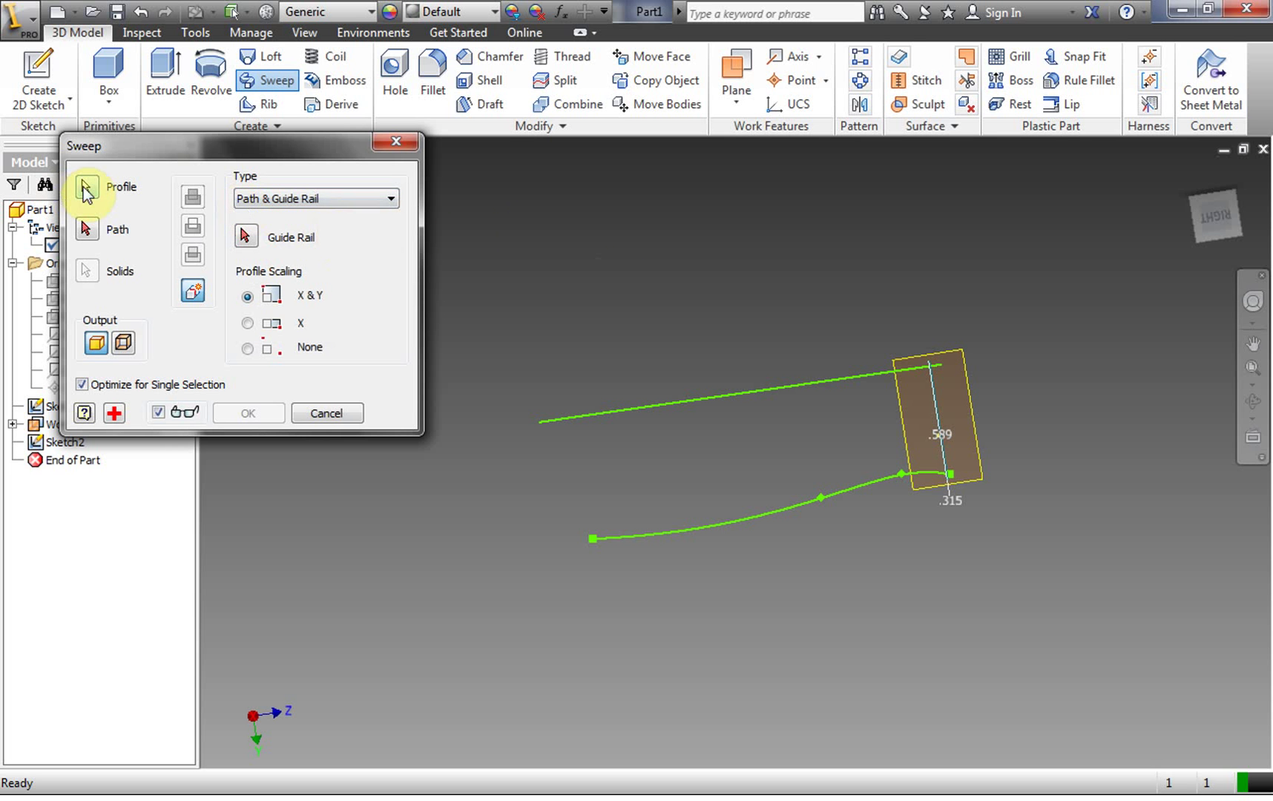
pyautogui.moveTo(1213, 220); pyautogui.dragTo(1146, 241)
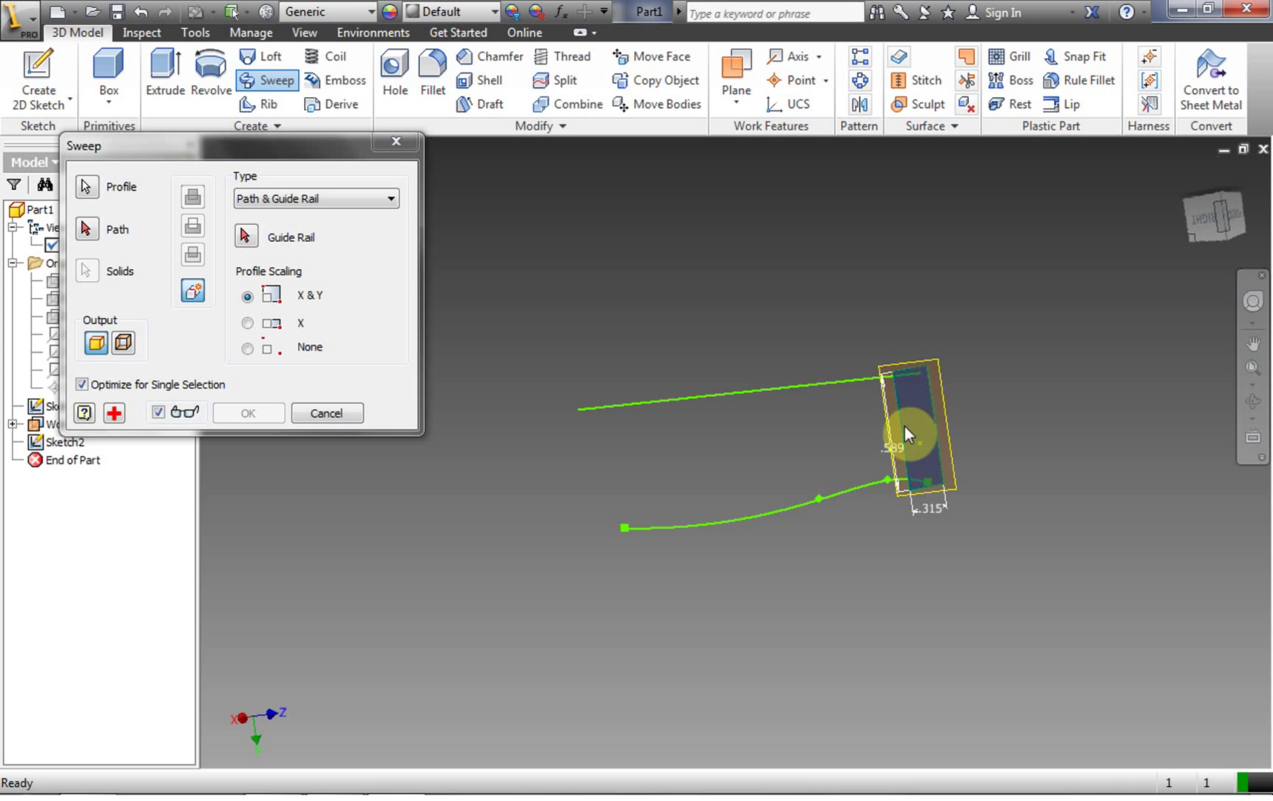
pyautogui.click(87, 232)
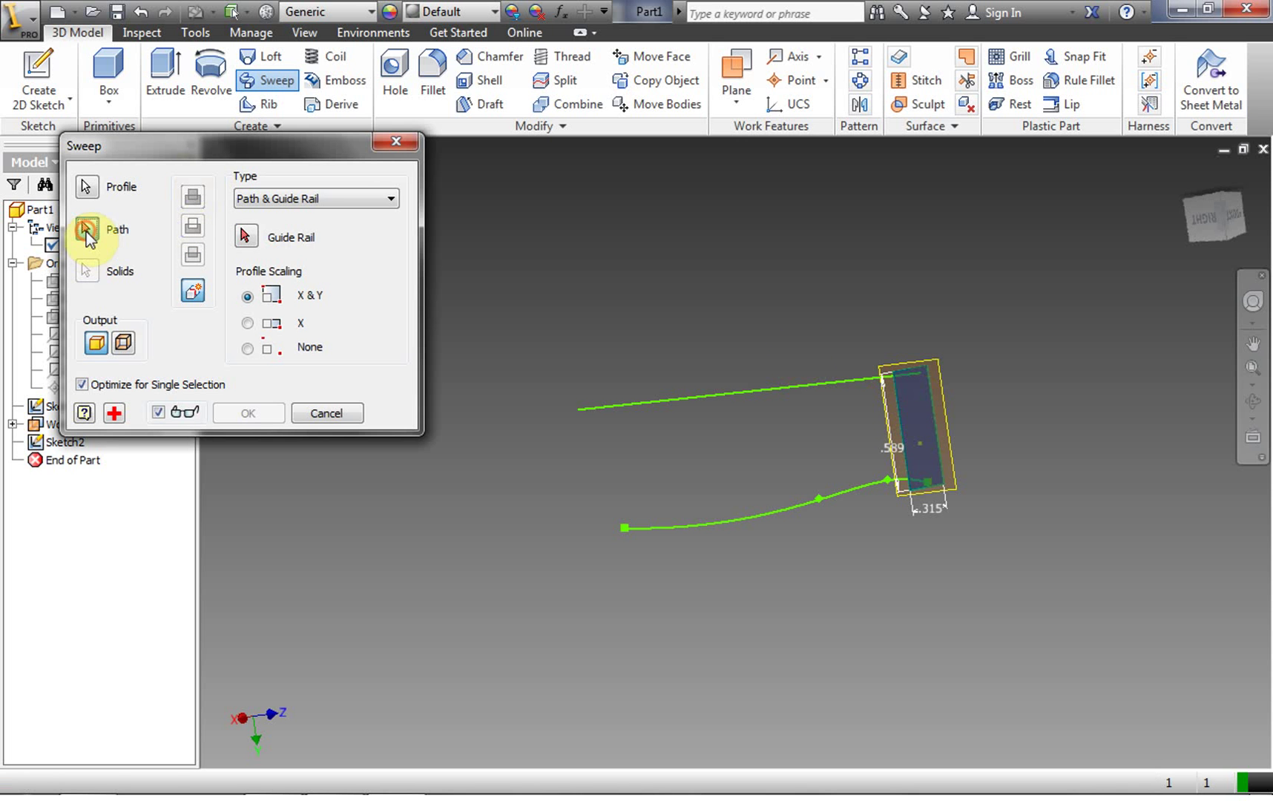
pyautogui.click(764, 514)
pyautogui.click(246, 236)
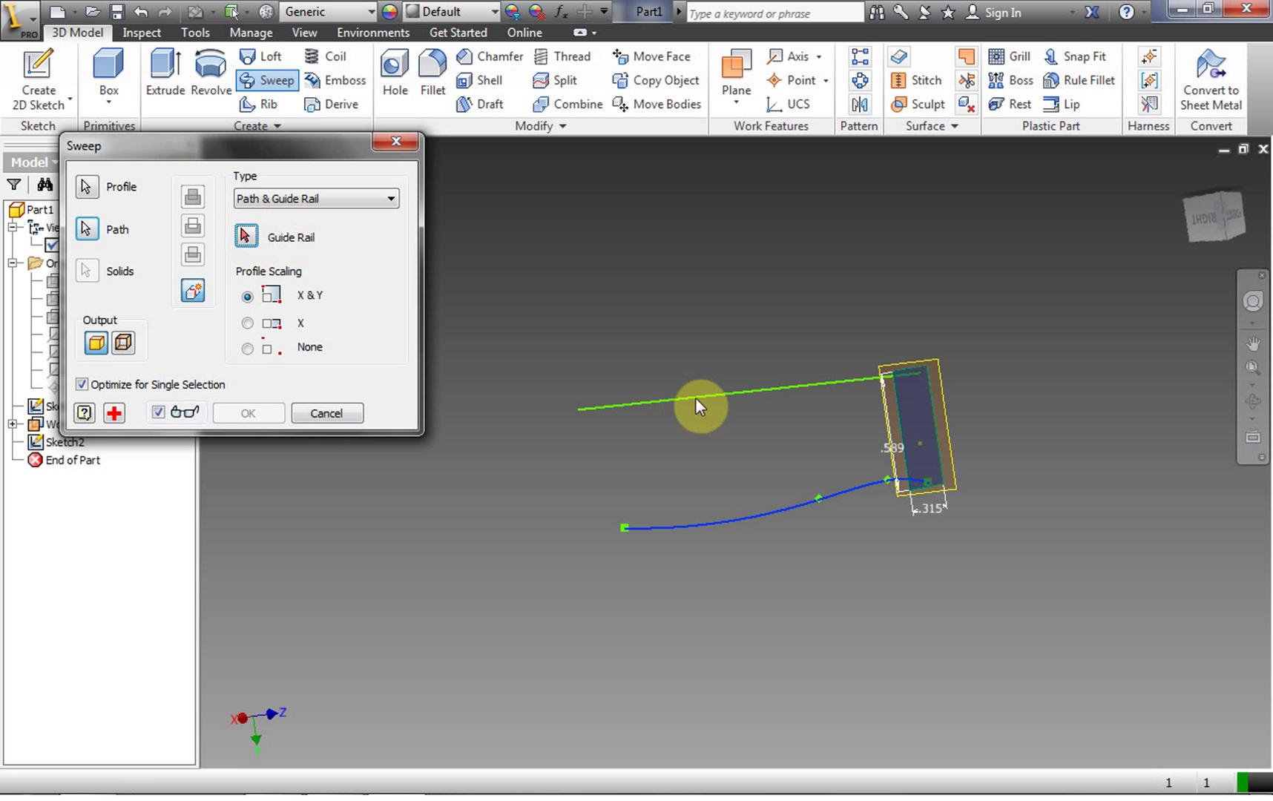
pyautogui.click(244, 235)
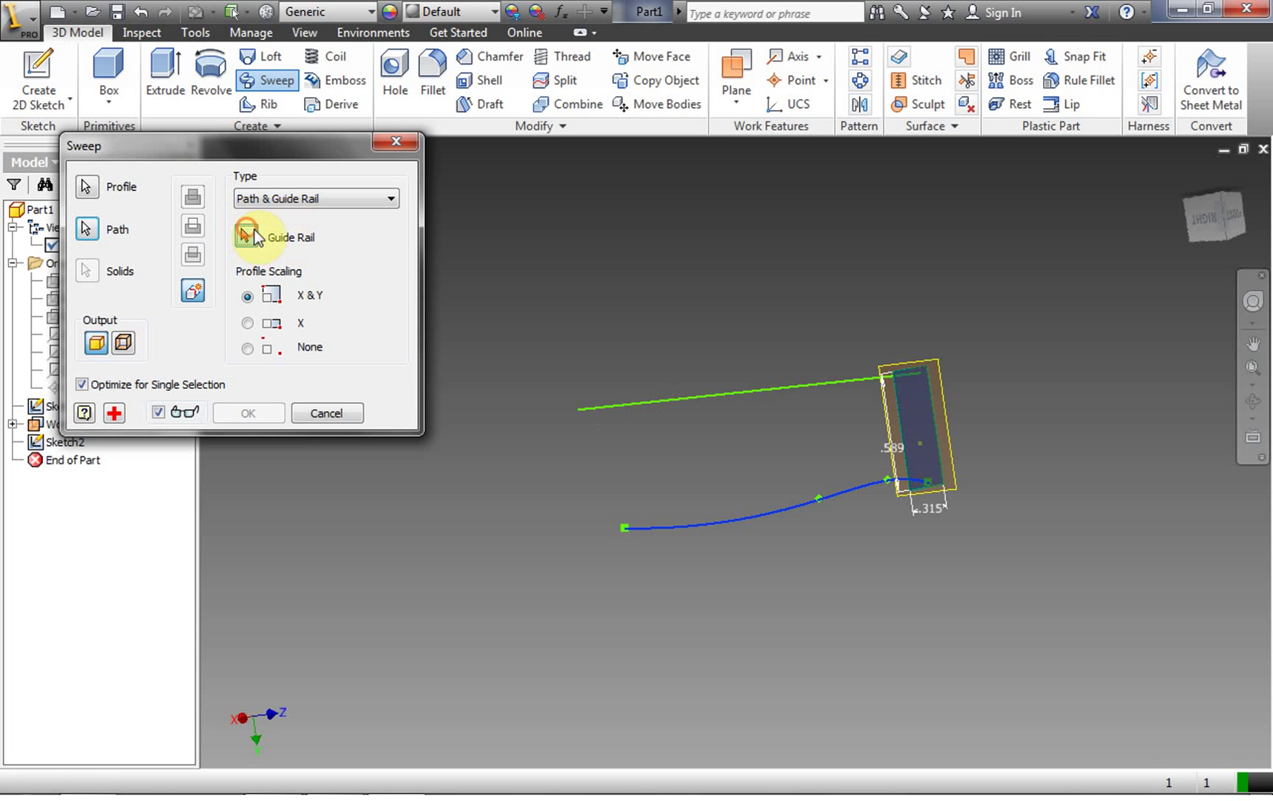
pyautogui.click(705, 398)
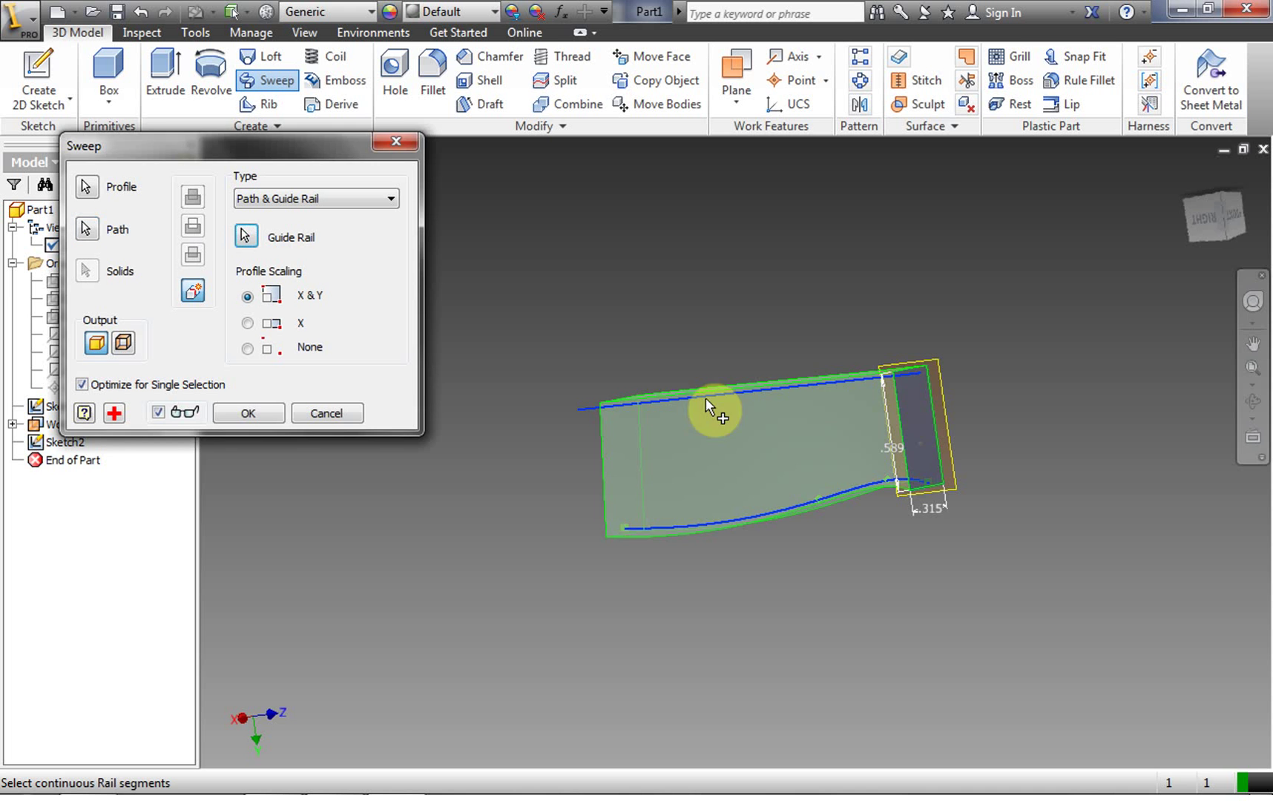
pyautogui.moveTo(1203, 224)
pyautogui.mouseDown()
pyautogui.moveTo(1206, 104)
pyautogui.moveTo(1165, 123)
pyautogui.moveTo(1127, 170)
pyautogui.moveTo(1135, 160)
pyautogui.moveTo(1090, 123)
pyautogui.moveTo(1112, 148)
pyautogui.moveTo(1106, 164)
pyautogui.moveTo(1164, 185)
pyautogui.moveTo(1217, 148)
pyautogui.moveTo(1224, 112)
pyautogui.moveTo(1242, 149)
pyautogui.moveTo(1224, 194)
pyautogui.mouseUp()
pyautogui.keyDown('shift'); pyautogui.moveTo(945, 434); pyautogui.dragTo(829, 370, button='middle'); pyautogui.keyUp('shift')
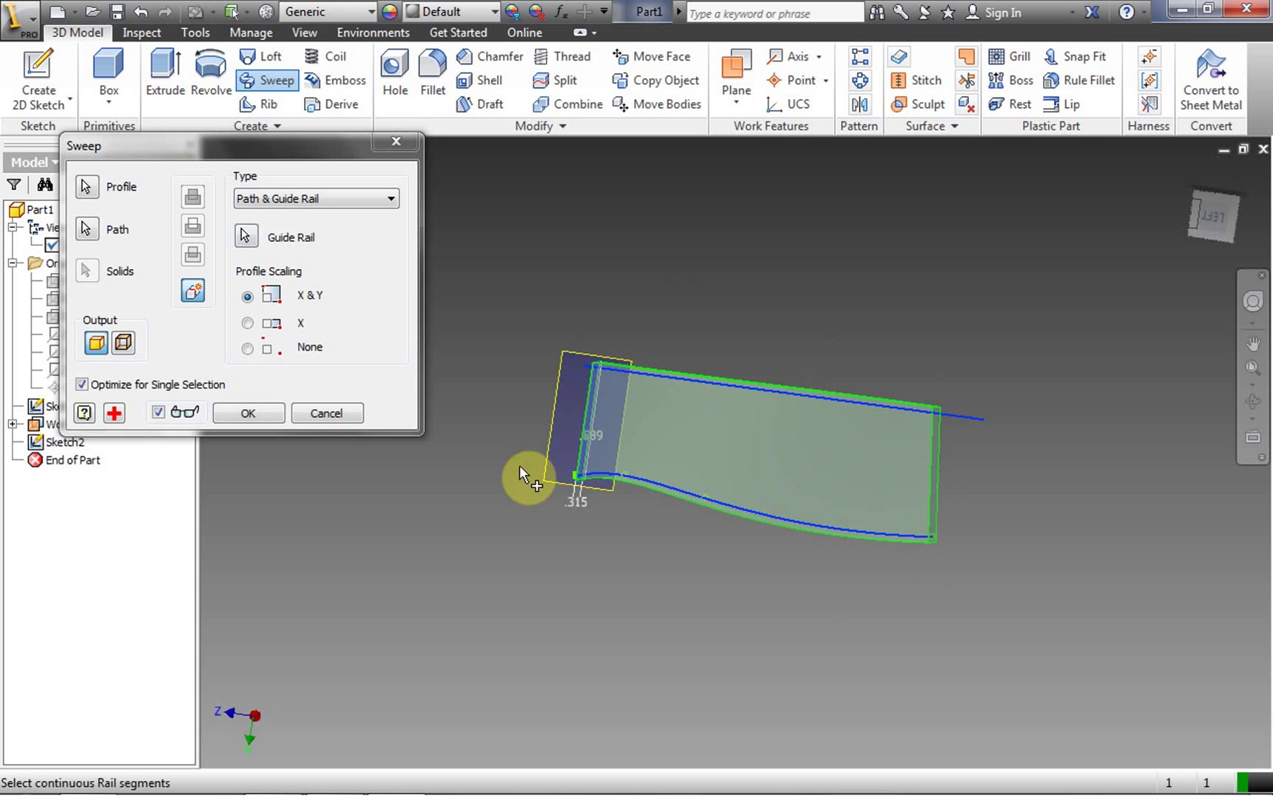
pyautogui.click(329, 414)
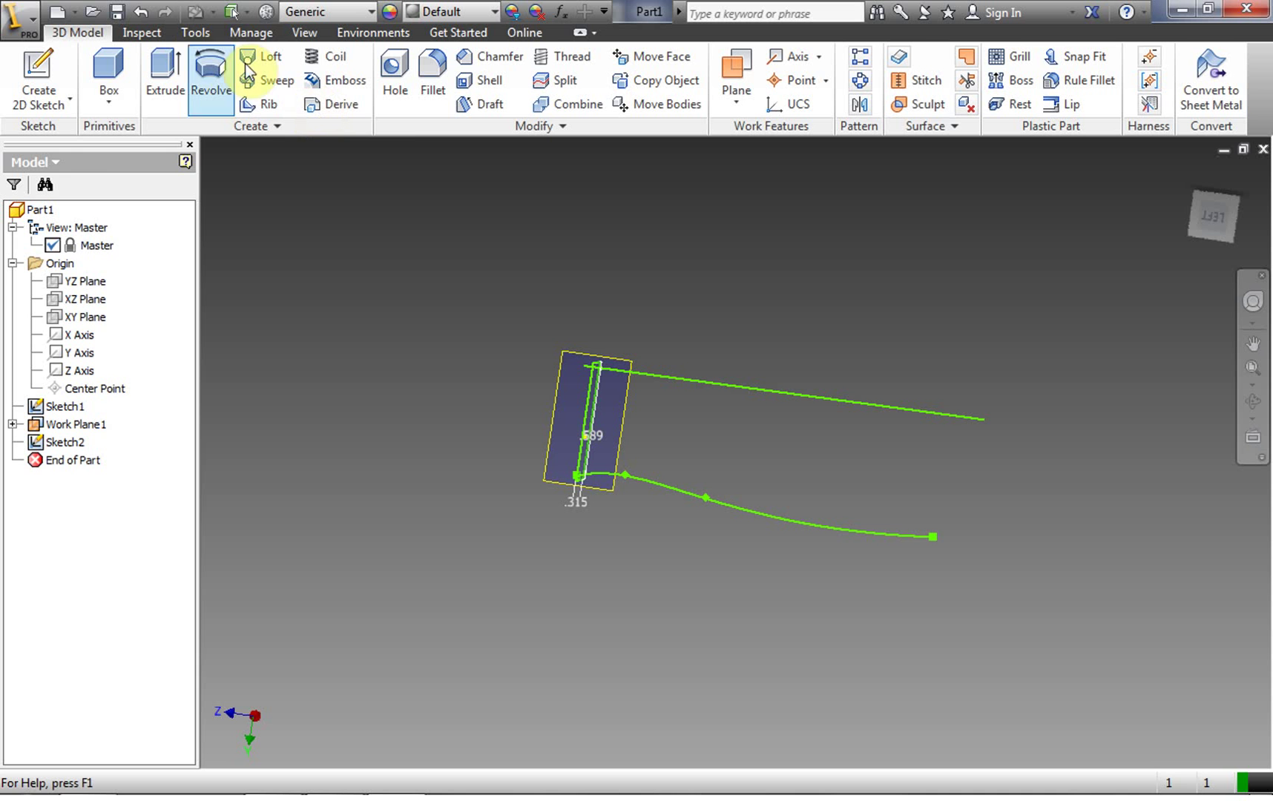
# - Start a new sweep along the spline path with Parallel orientation
pyautogui.click(267, 80)
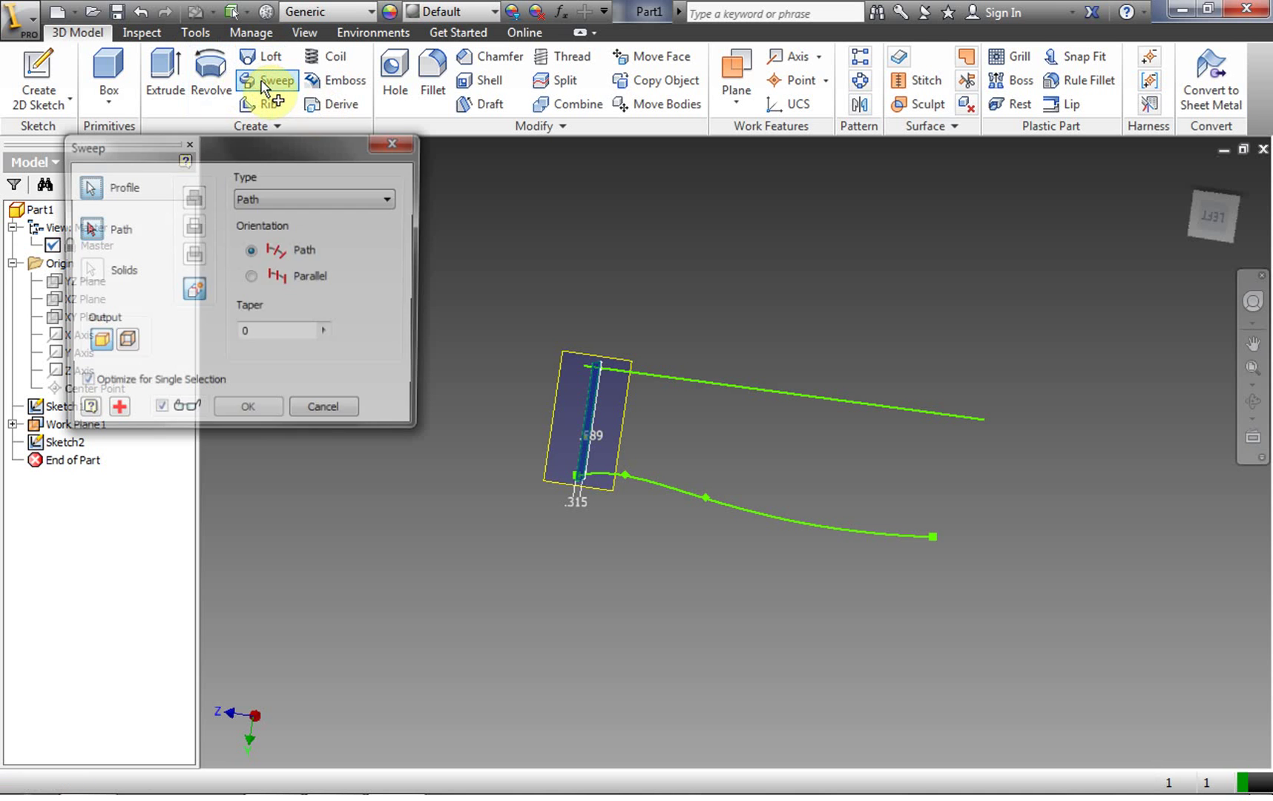
pyautogui.moveTo(1221, 214); pyautogui.dragTo(1175, 214)
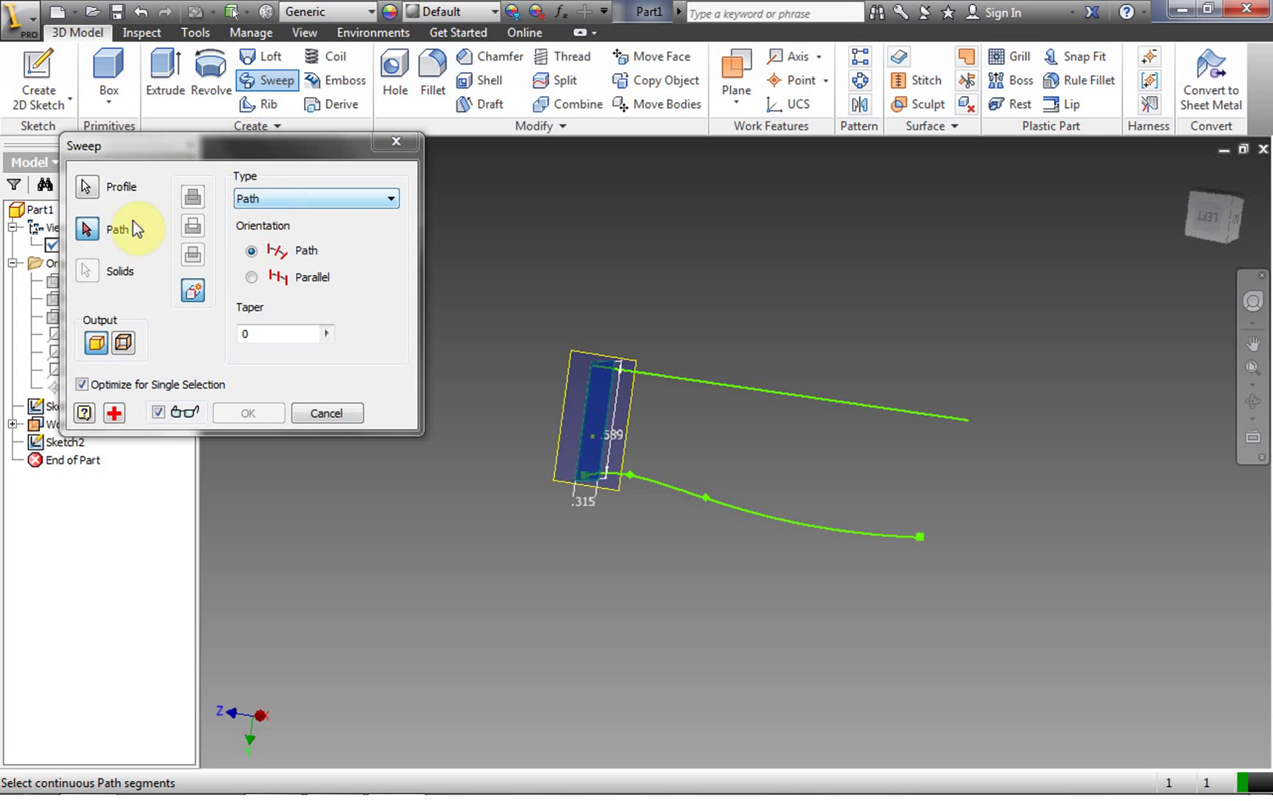
pyautogui.click(87, 228)
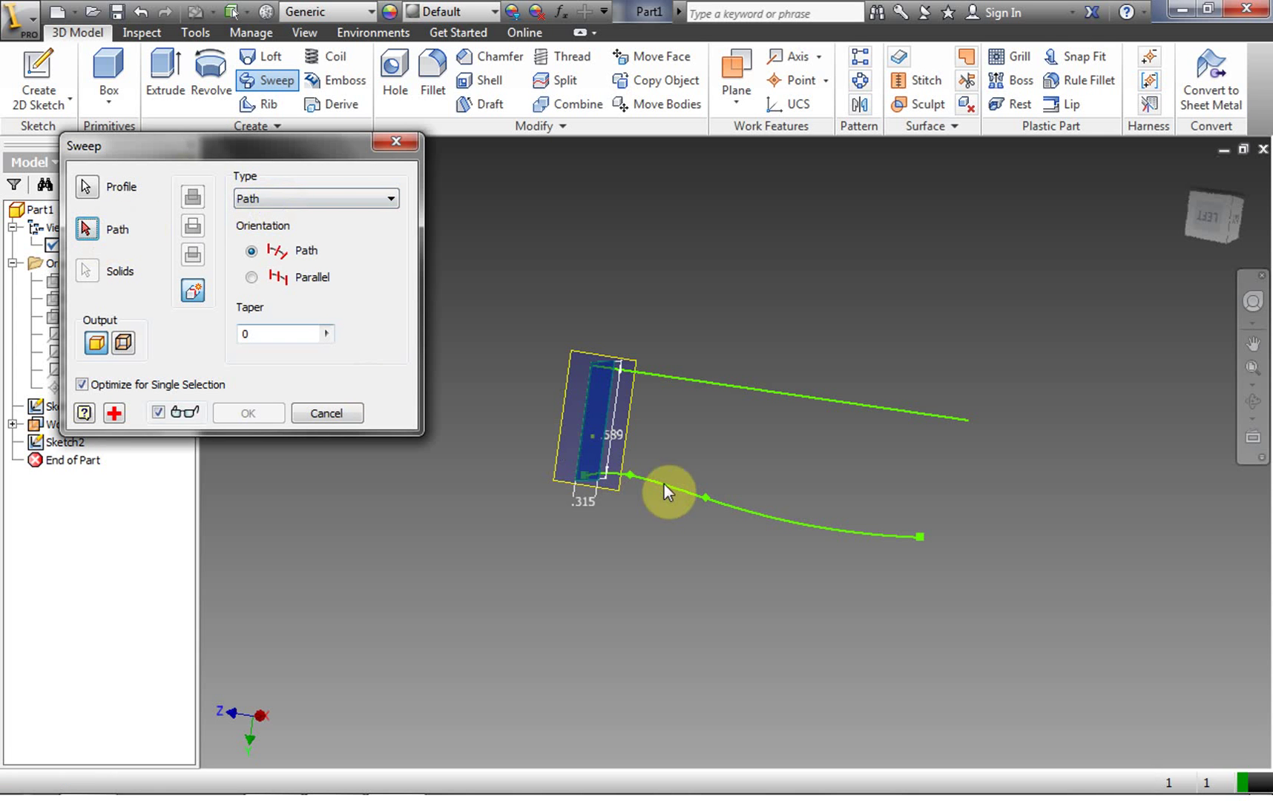
pyautogui.click(770, 517)
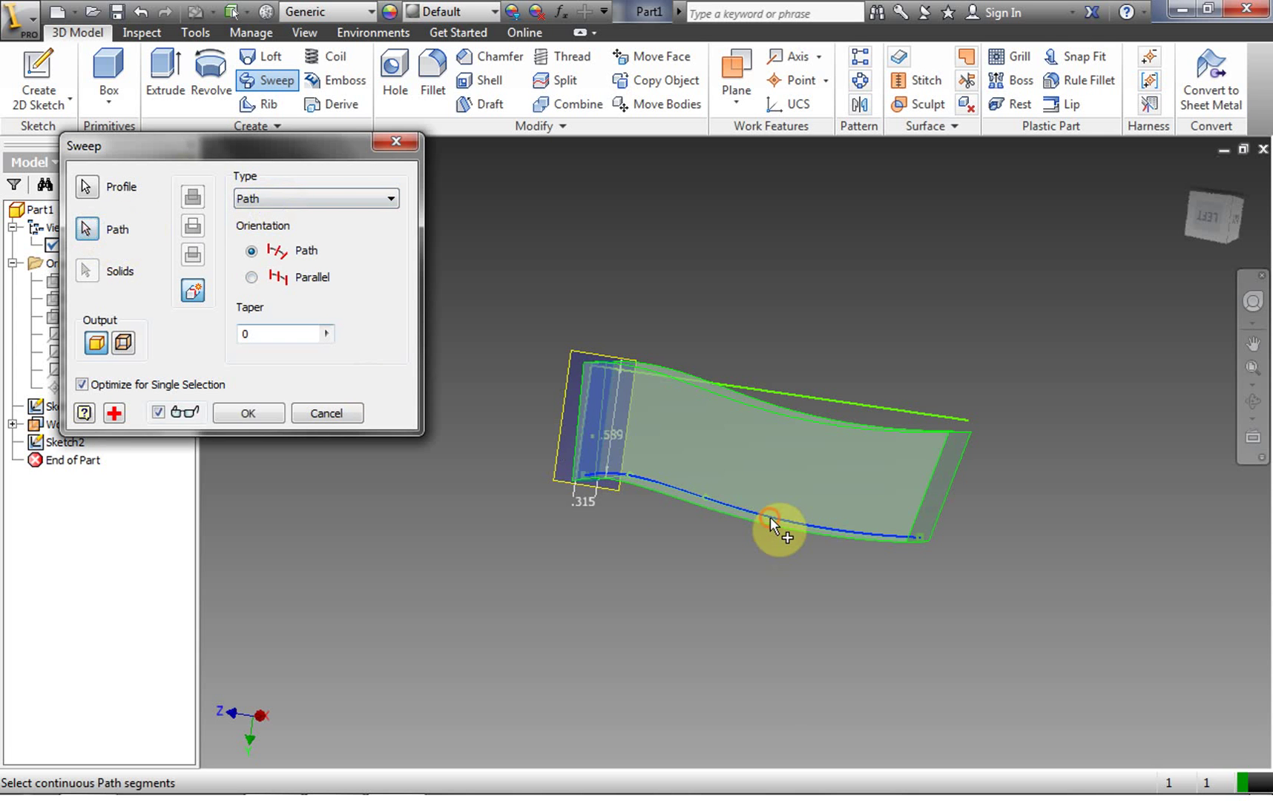
pyautogui.click(1224, 189)
pyautogui.moveTo(1221, 216)
pyautogui.mouseDown()
pyautogui.moveTo(1212, 201)
pyautogui.moveTo(1233, 227)
pyautogui.moveTo(1222, 233)
pyautogui.moveTo(1232, 228)
pyautogui.mouseUp()
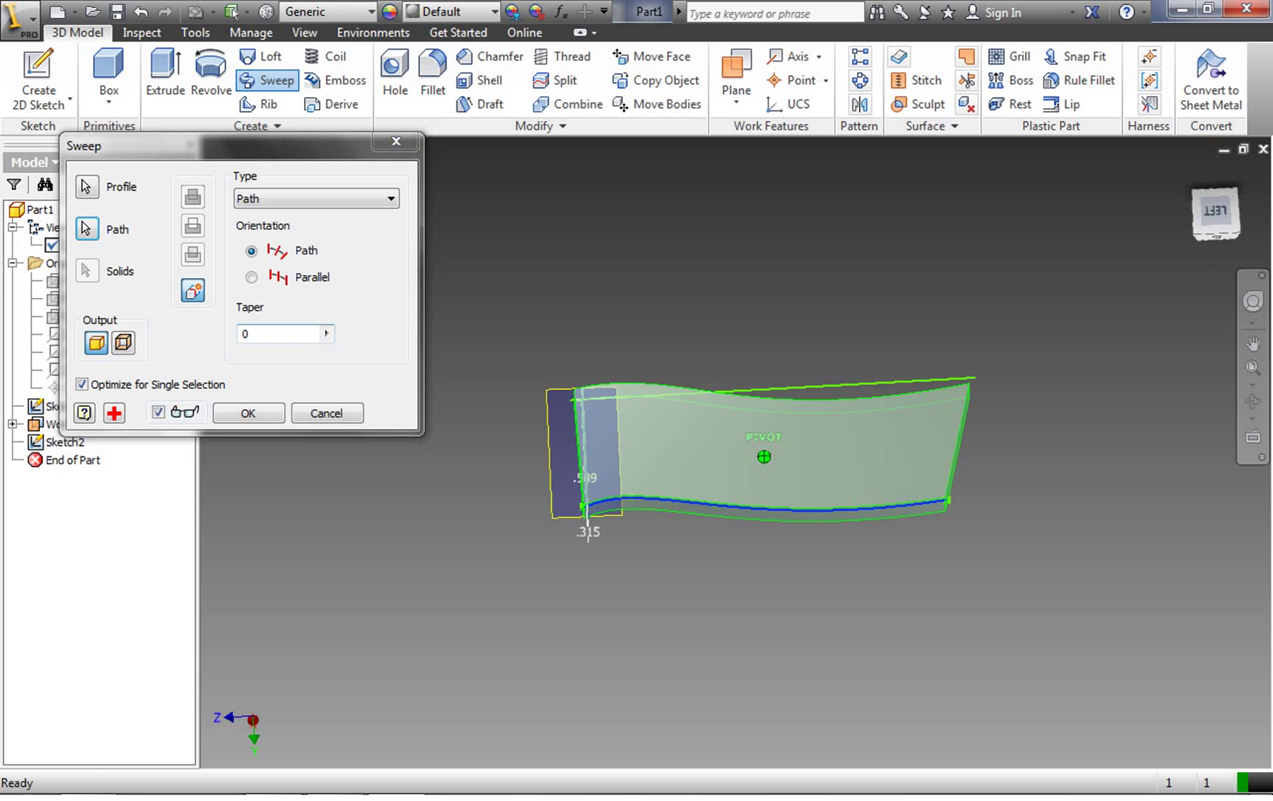
pyautogui.click(252, 277)
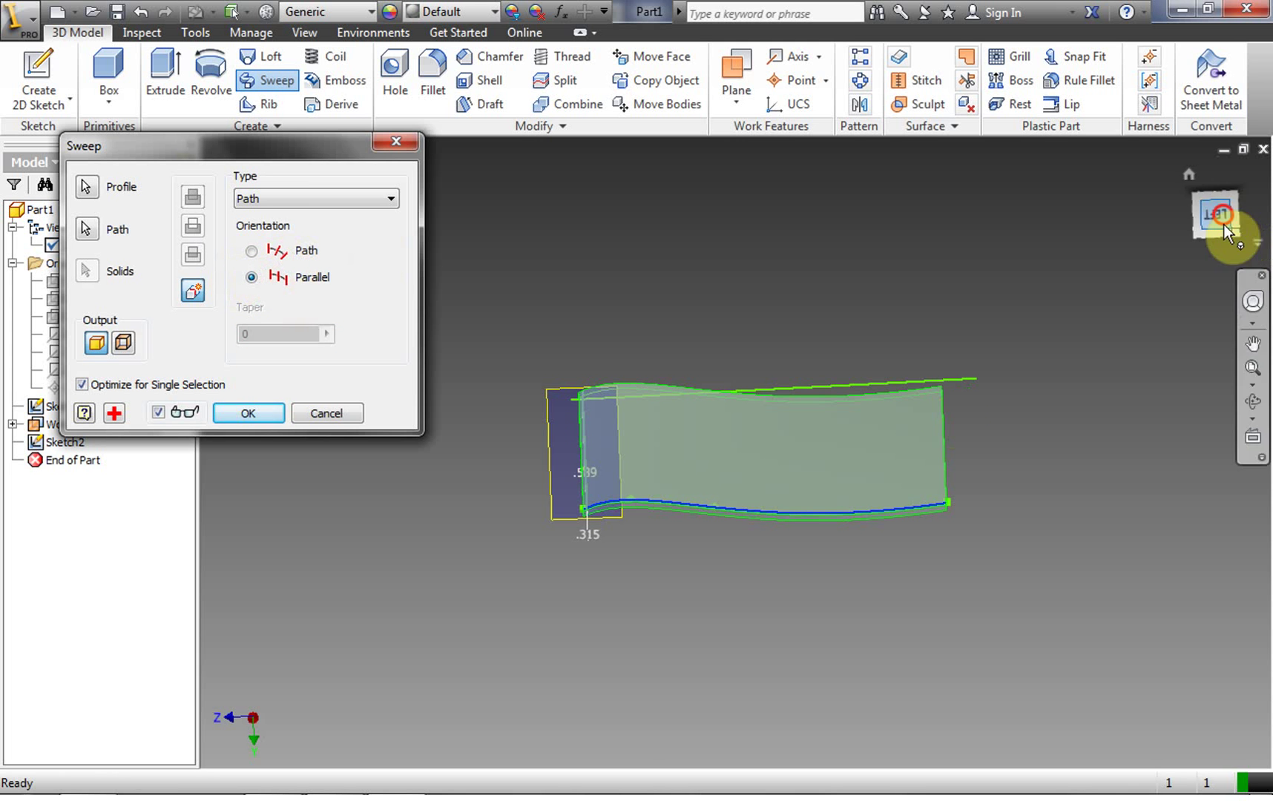
pyautogui.moveTo(1223, 224)
pyautogui.mouseDown()
pyautogui.moveTo(1223, 255)
pyautogui.moveTo(1201, 220)
pyautogui.mouseUp()
pyautogui.click(350, 201)
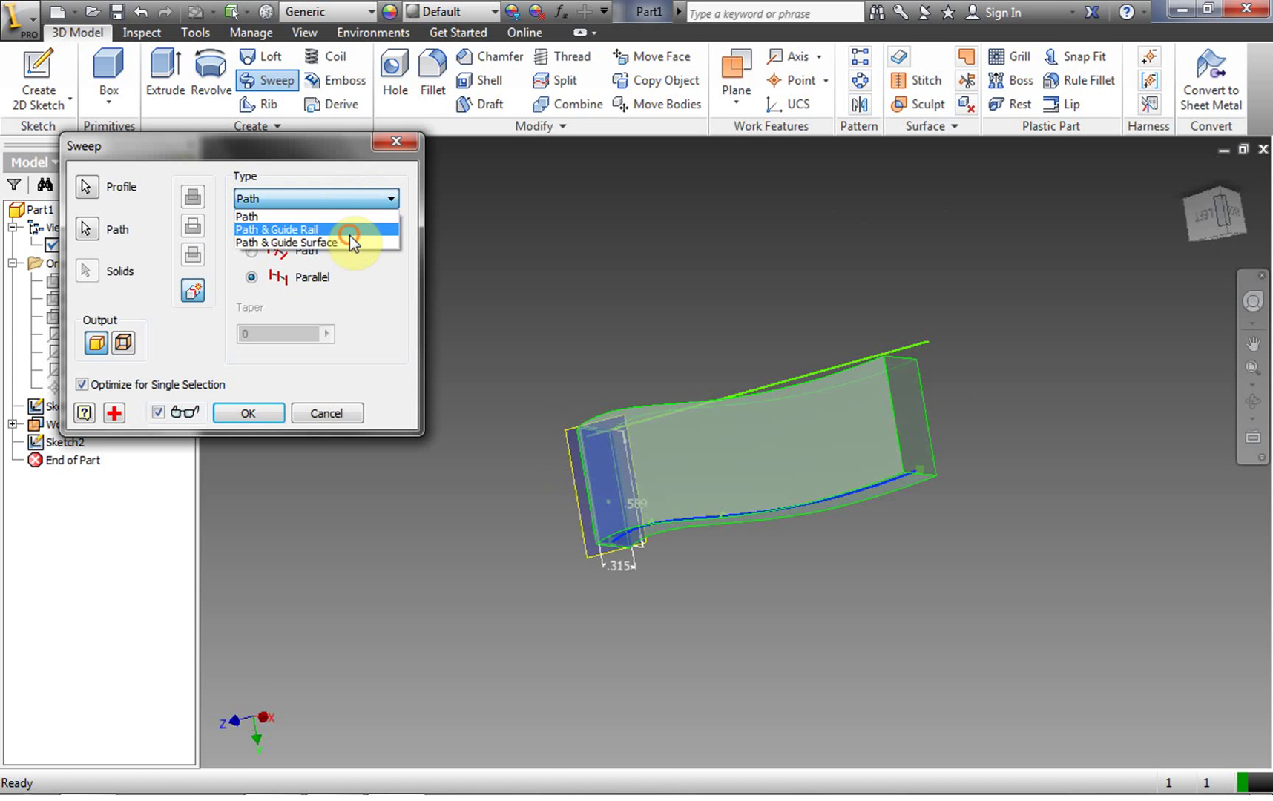
# - Switch to Path & Guide Rail with the straight line as rail and create Sweep1
pyautogui.click(349, 234)
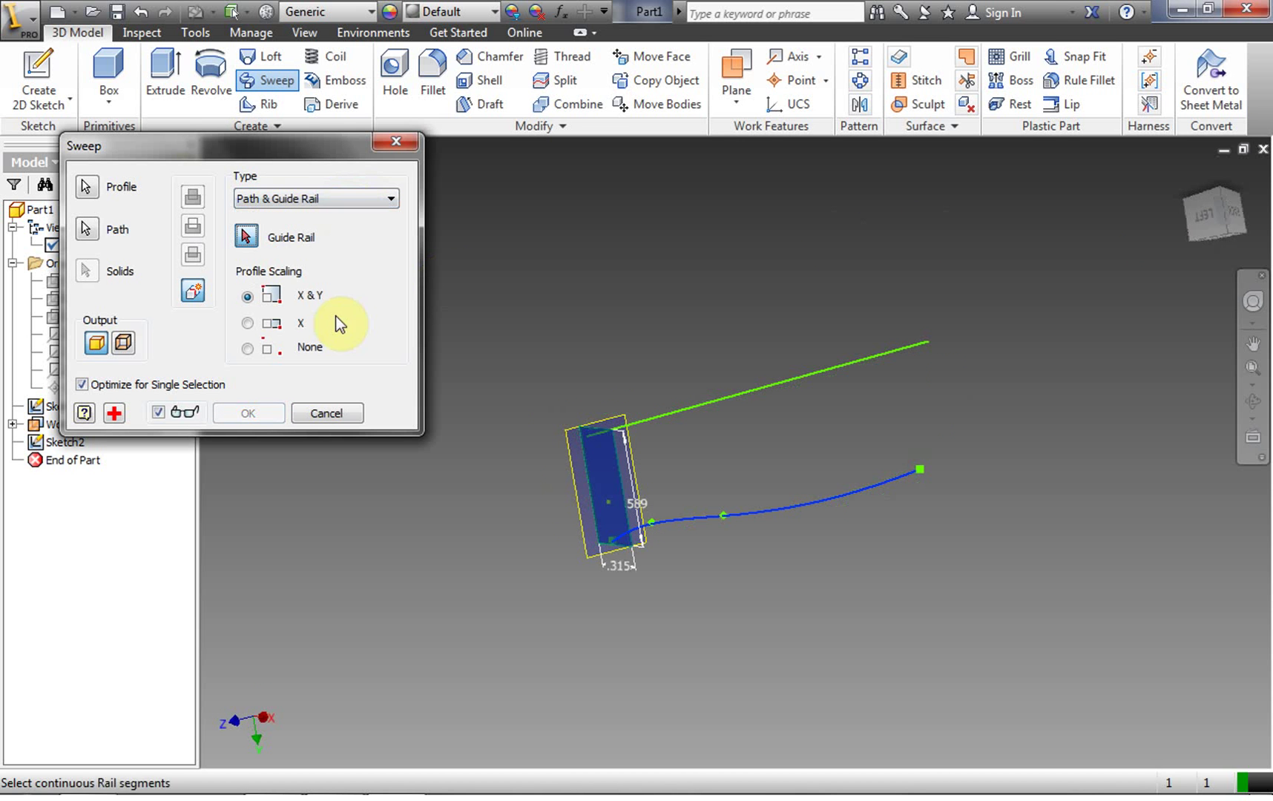
pyautogui.click(248, 237)
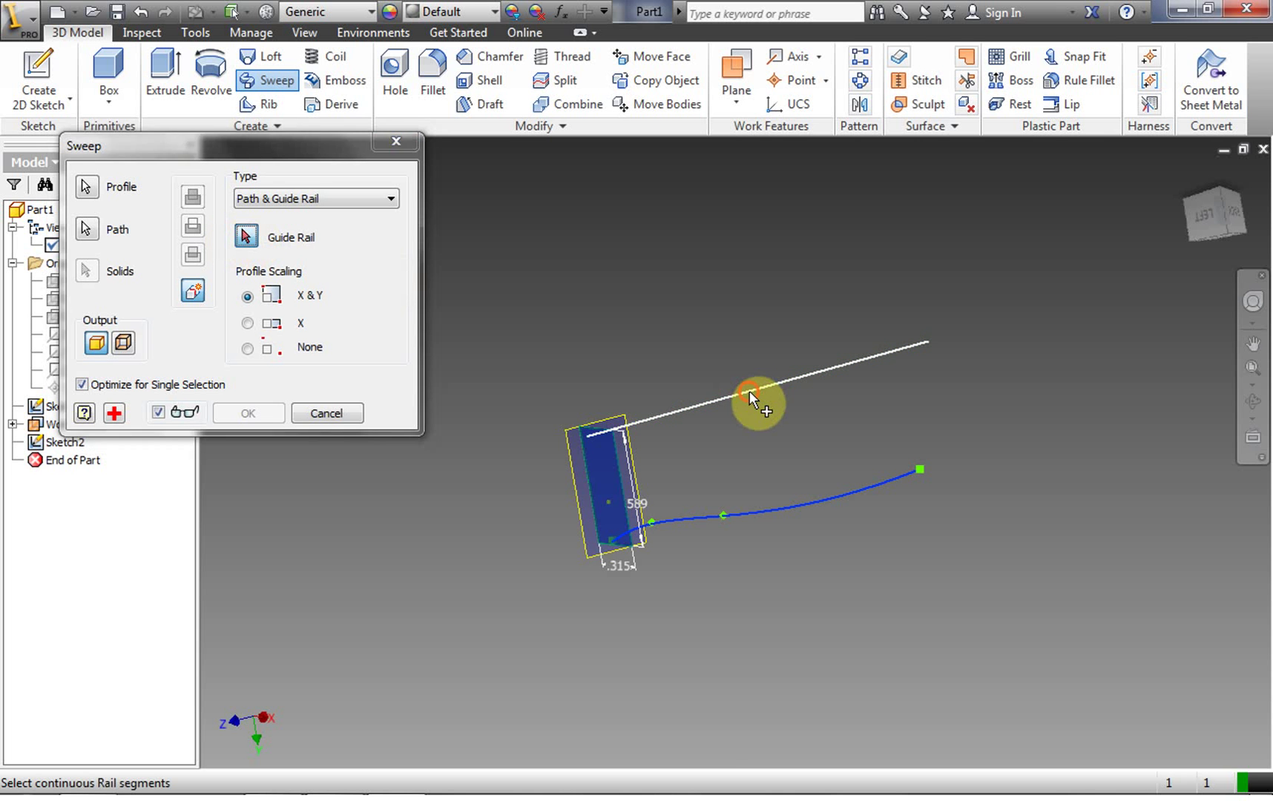
pyautogui.click(749, 392)
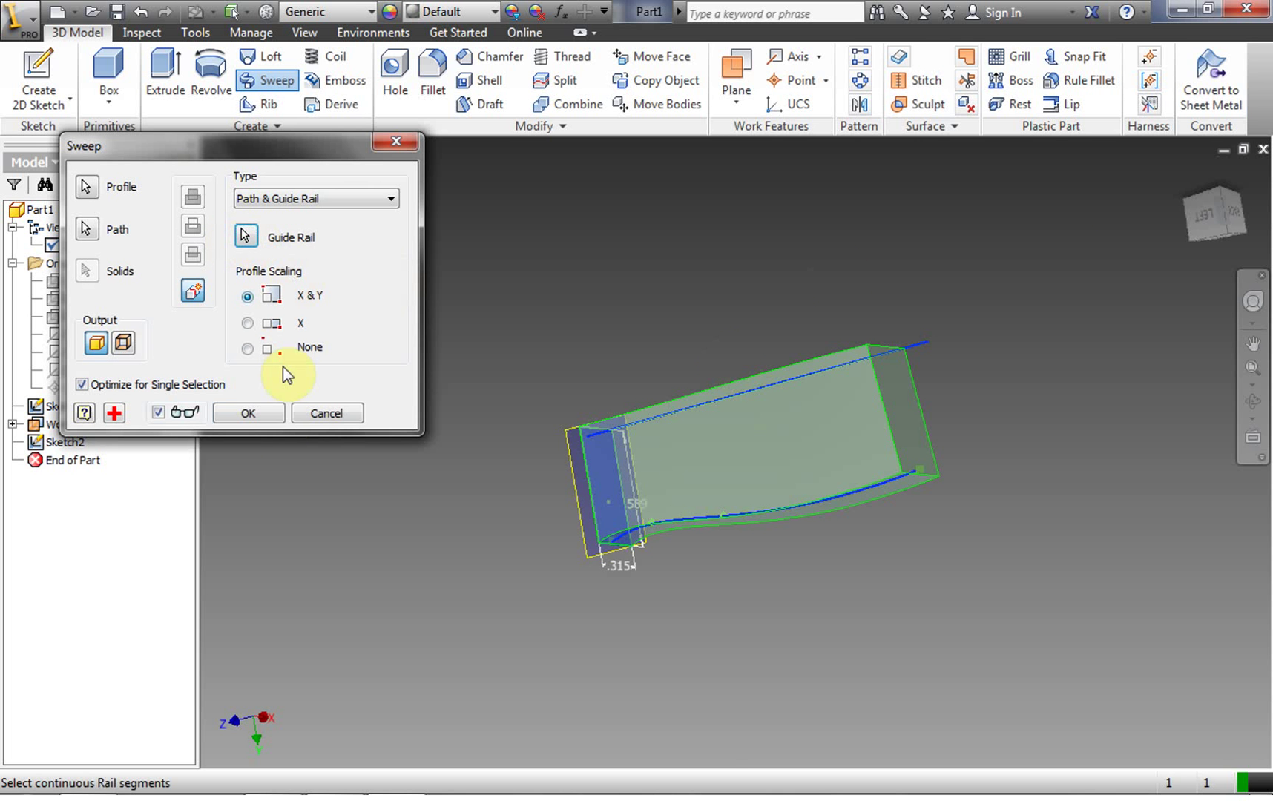
pyautogui.click(252, 413)
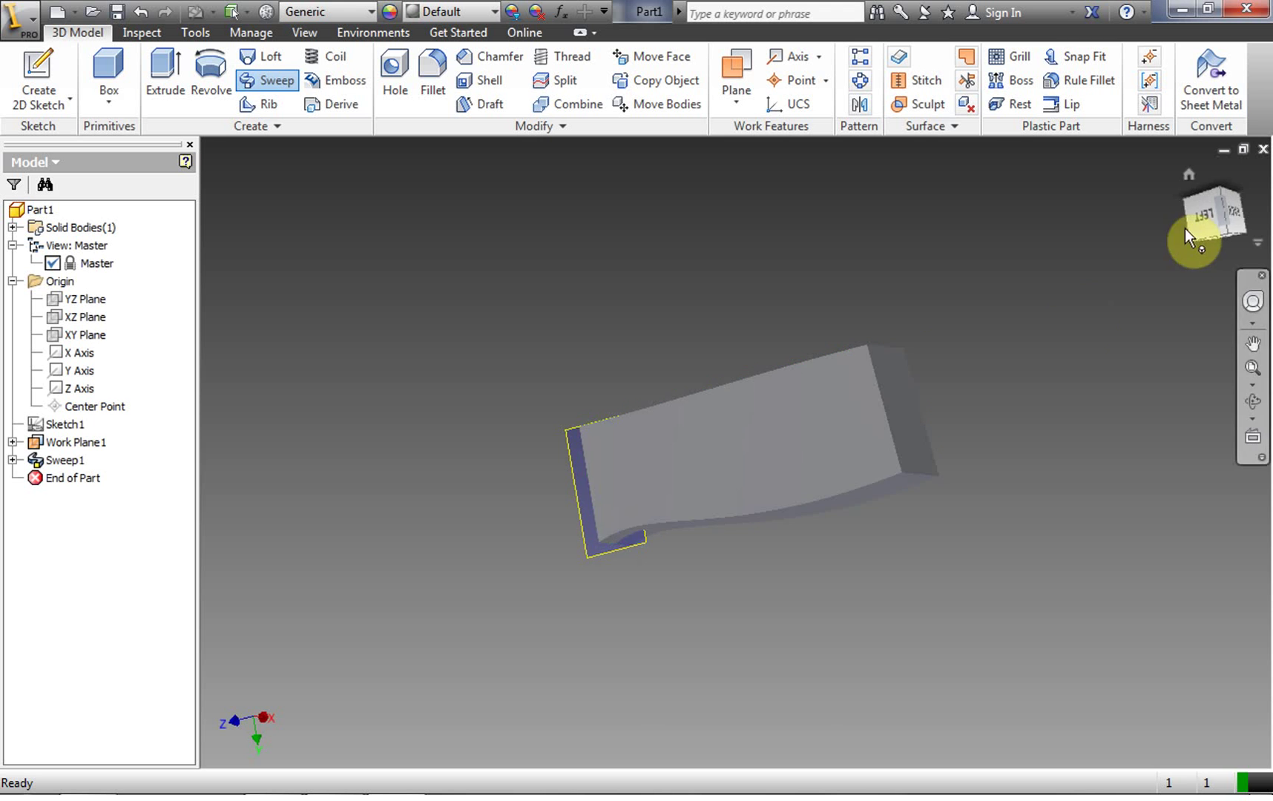
pyautogui.moveTo(1201, 212)
pyautogui.mouseDown()
pyautogui.moveTo(1240, 296)
pyautogui.moveTo(1220, 235)
pyautogui.moveTo(1194, 227)
pyautogui.moveTo(1210, 205)
pyautogui.mouseUp()
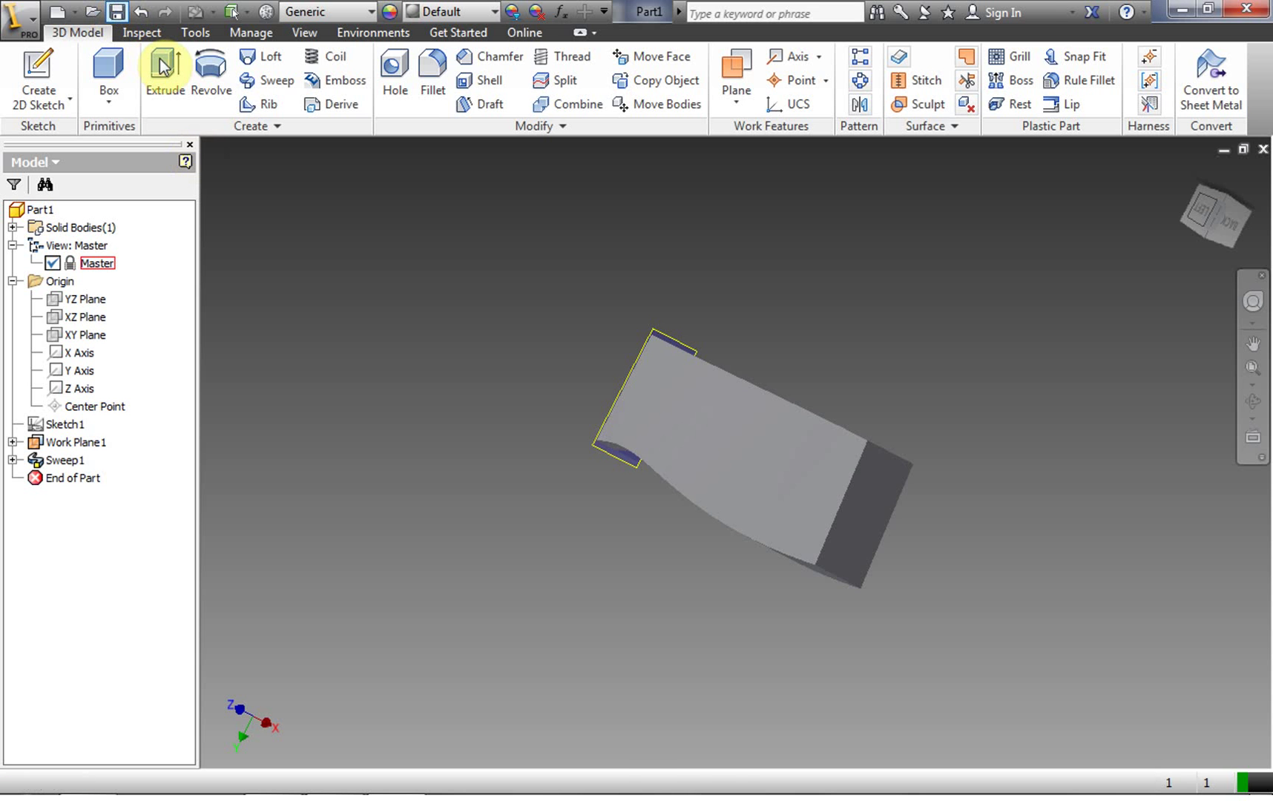
# - Save the swept part as AutodeskInvetor2013_Lesson_07_Sweep.ipt in the InventorVideos folder
pyautogui.hotkey('ctrl', 's')
pyautogui.click(945, 304)
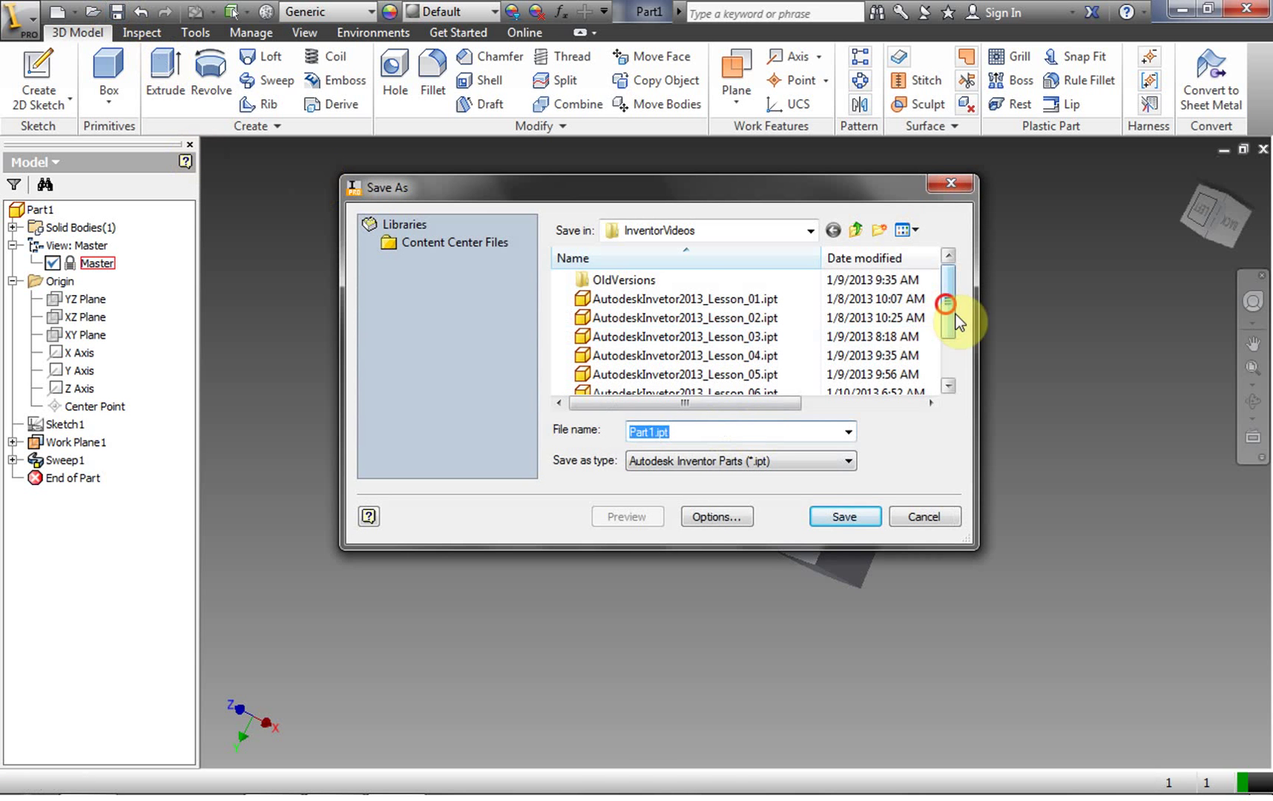
pyautogui.moveTo(956, 316); pyautogui.dragTo(953, 380)
pyautogui.click(738, 375)
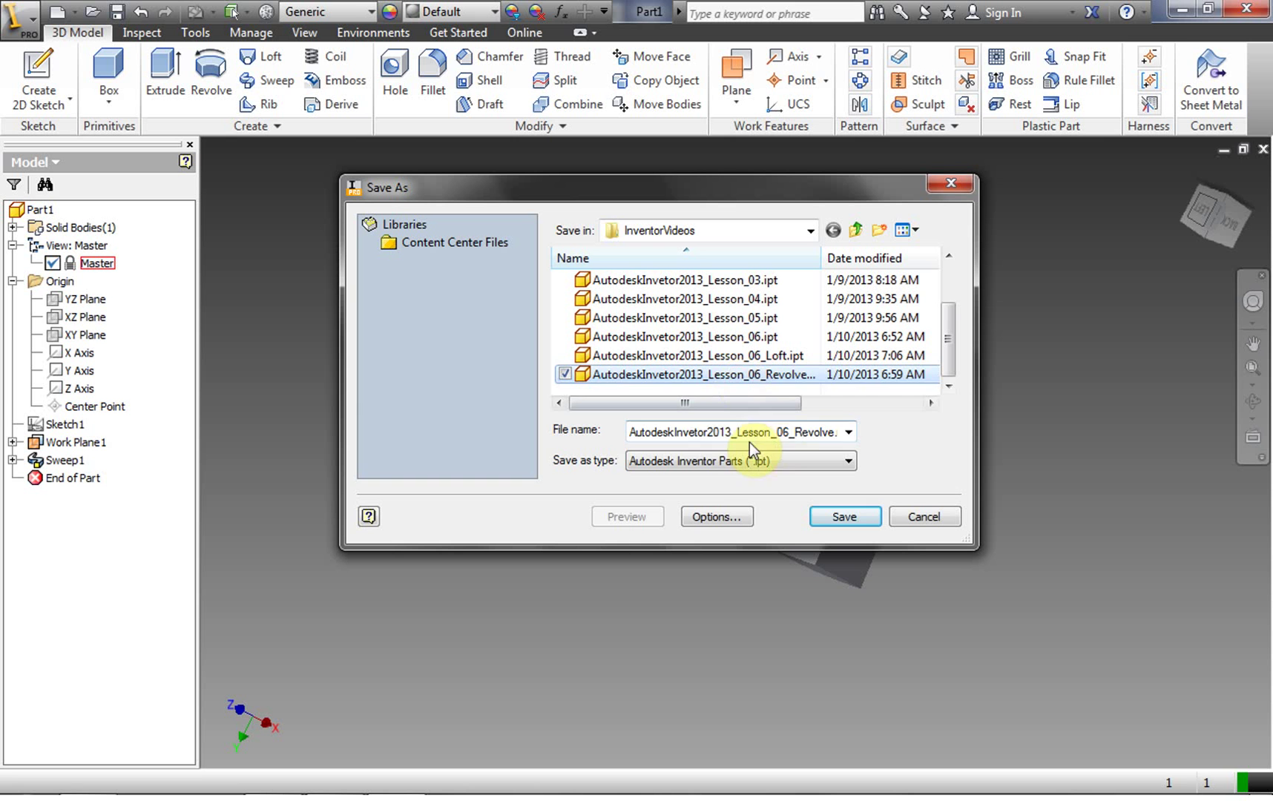
pyautogui.click(785, 432)
pyautogui.click(774, 432)
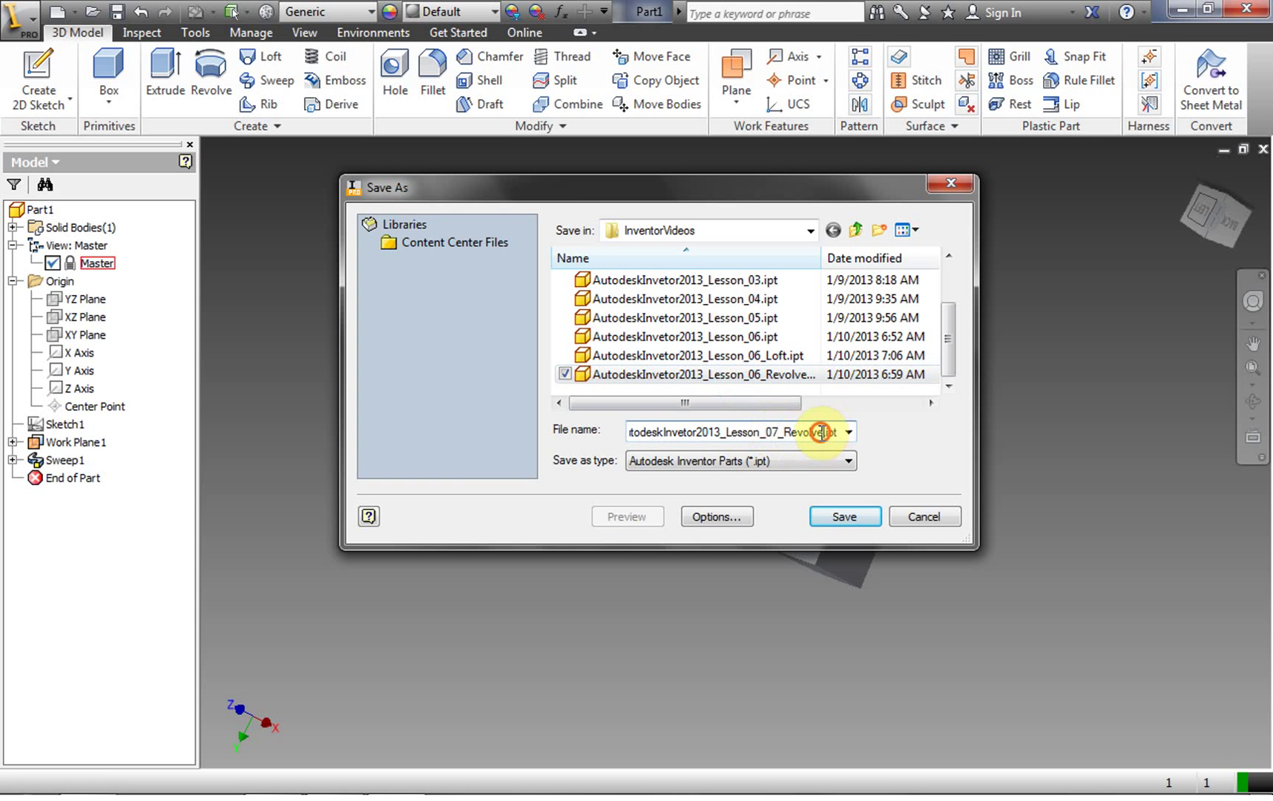
pyautogui.moveTo(820, 432); pyautogui.dragTo(790, 435)
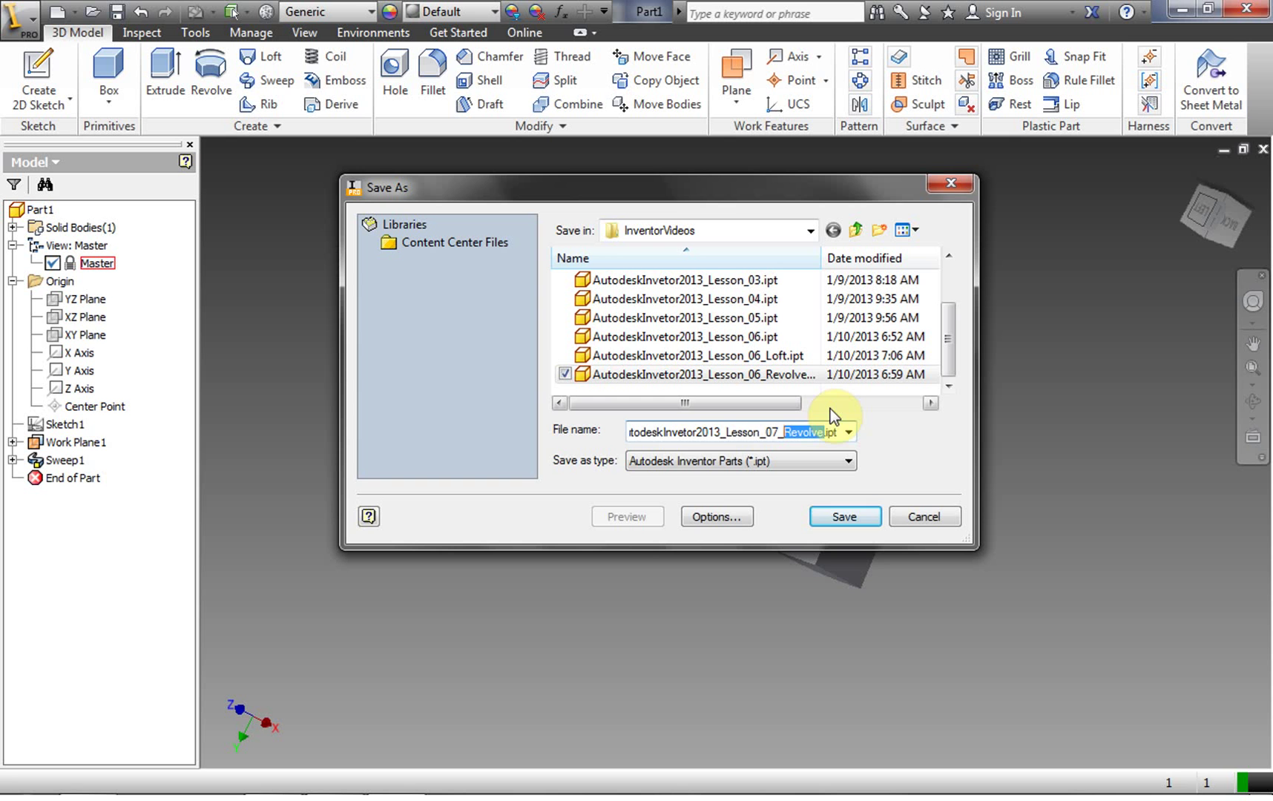
pyautogui.write('Sweep')
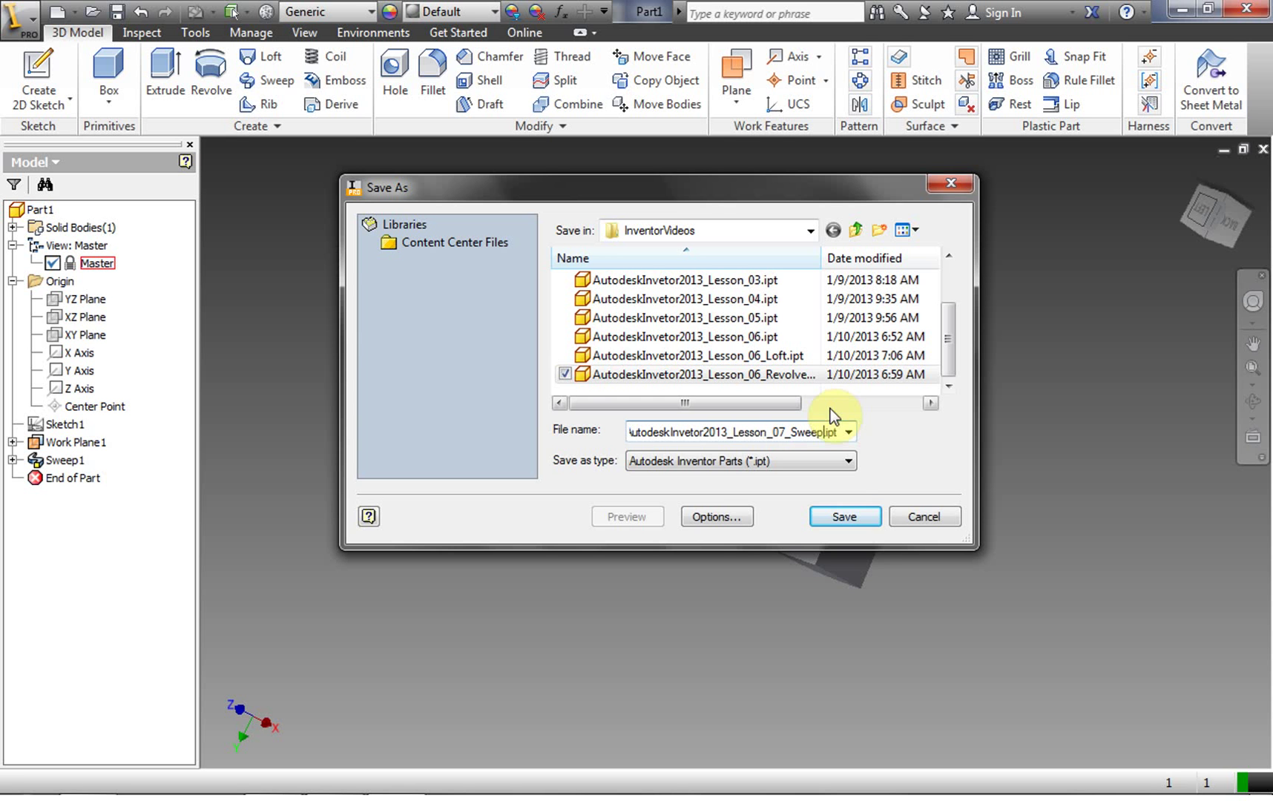
pyautogui.click(858, 520)
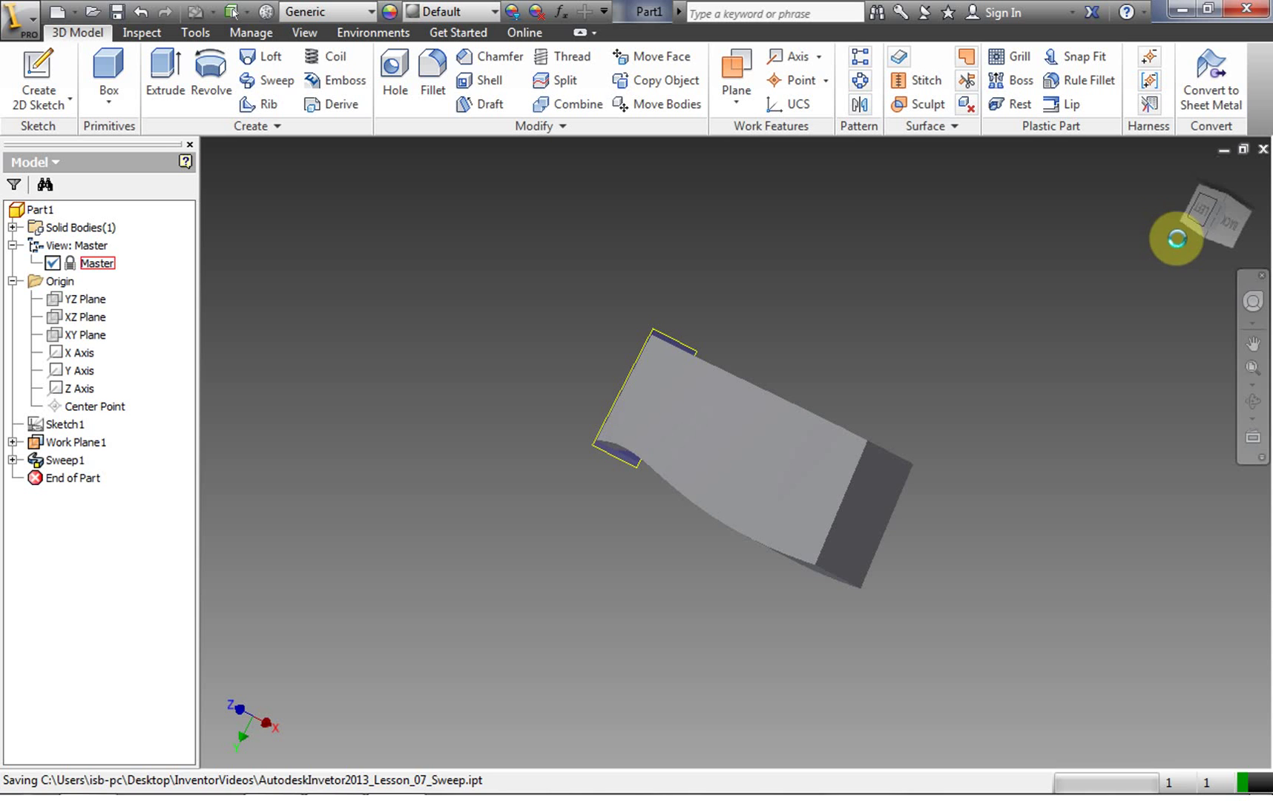
# - Close the Sweep part, create new part Part2, and start Sketch1 on the front origin plane
pyautogui.click(1262, 152)
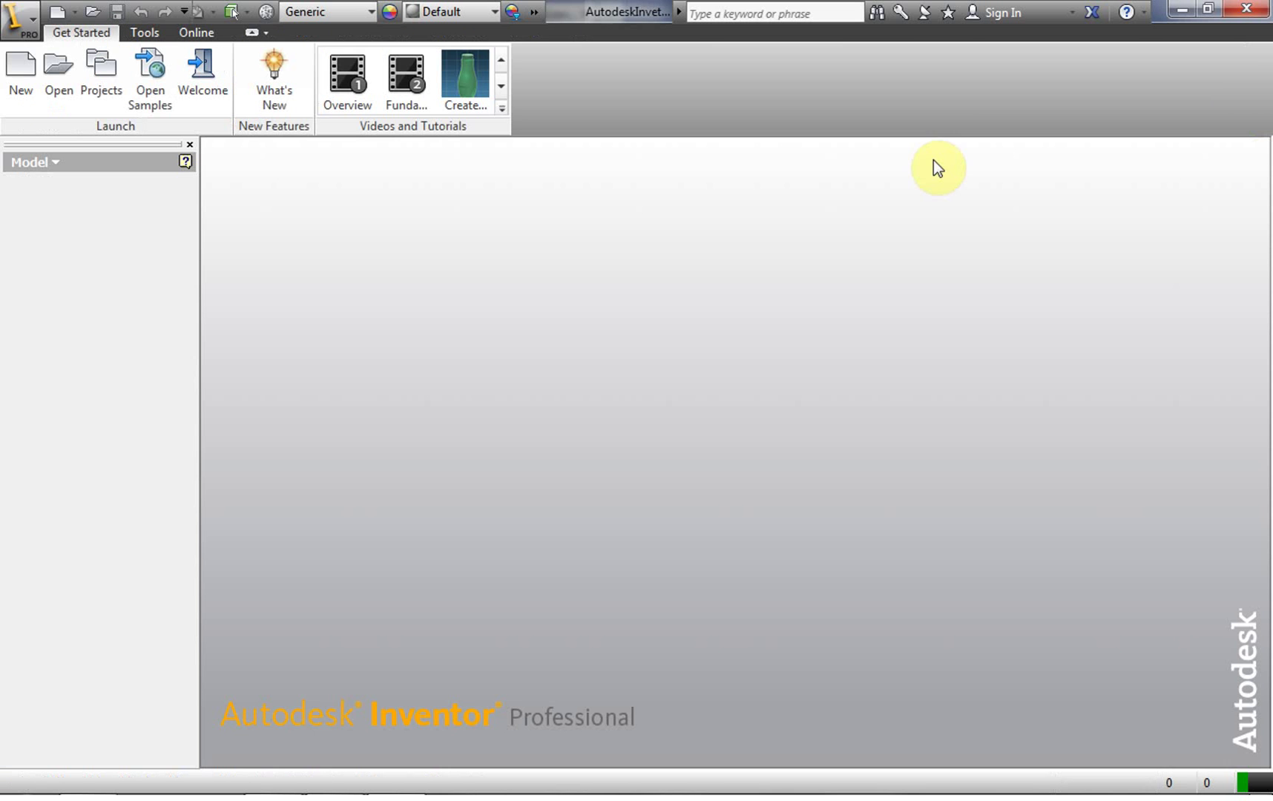
pyautogui.click(73, 11)
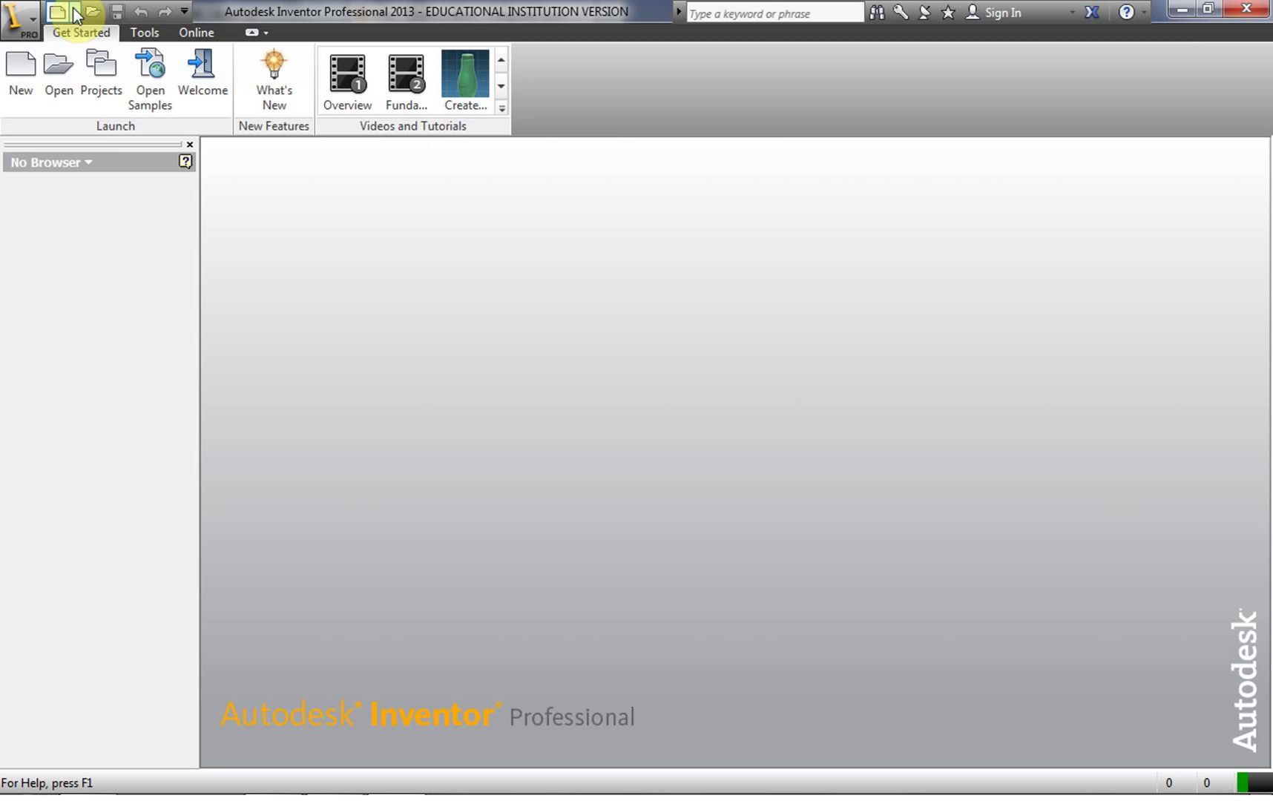
pyautogui.click(46, 125)
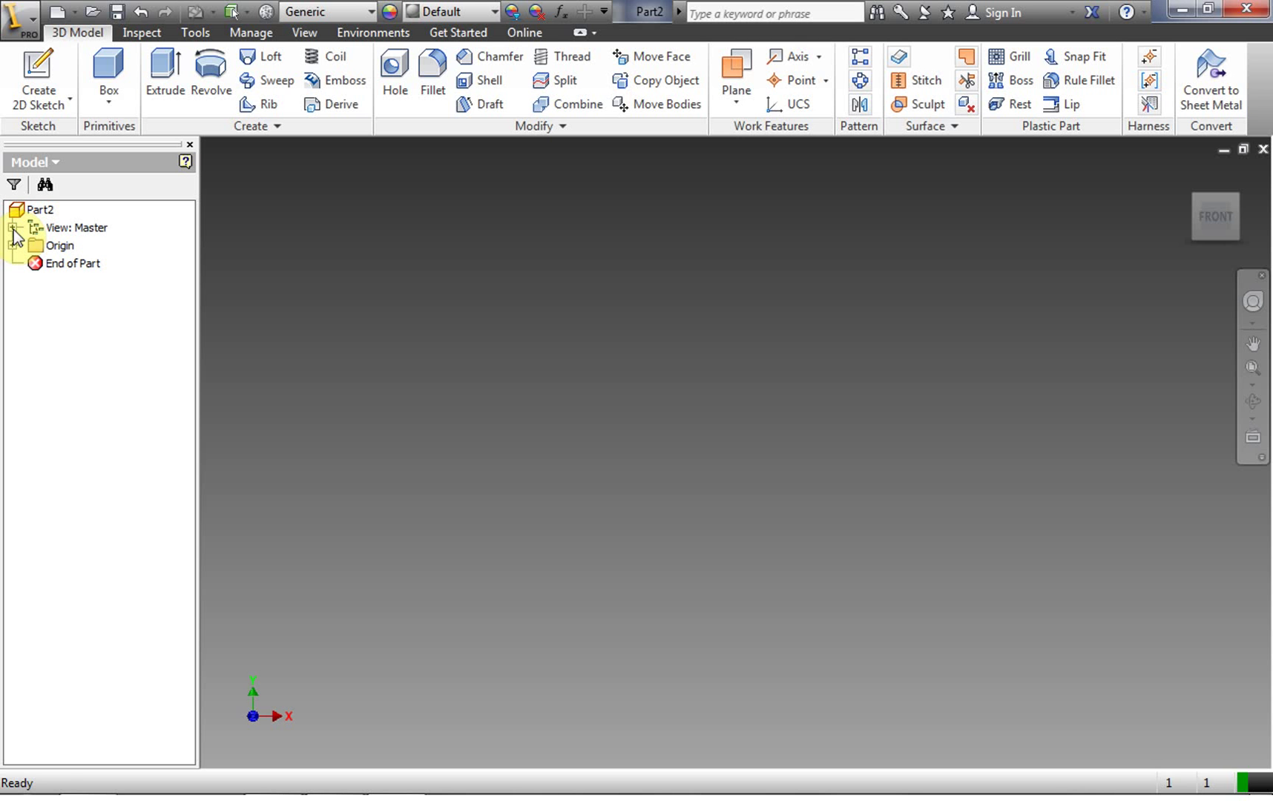
pyautogui.click(38, 74)
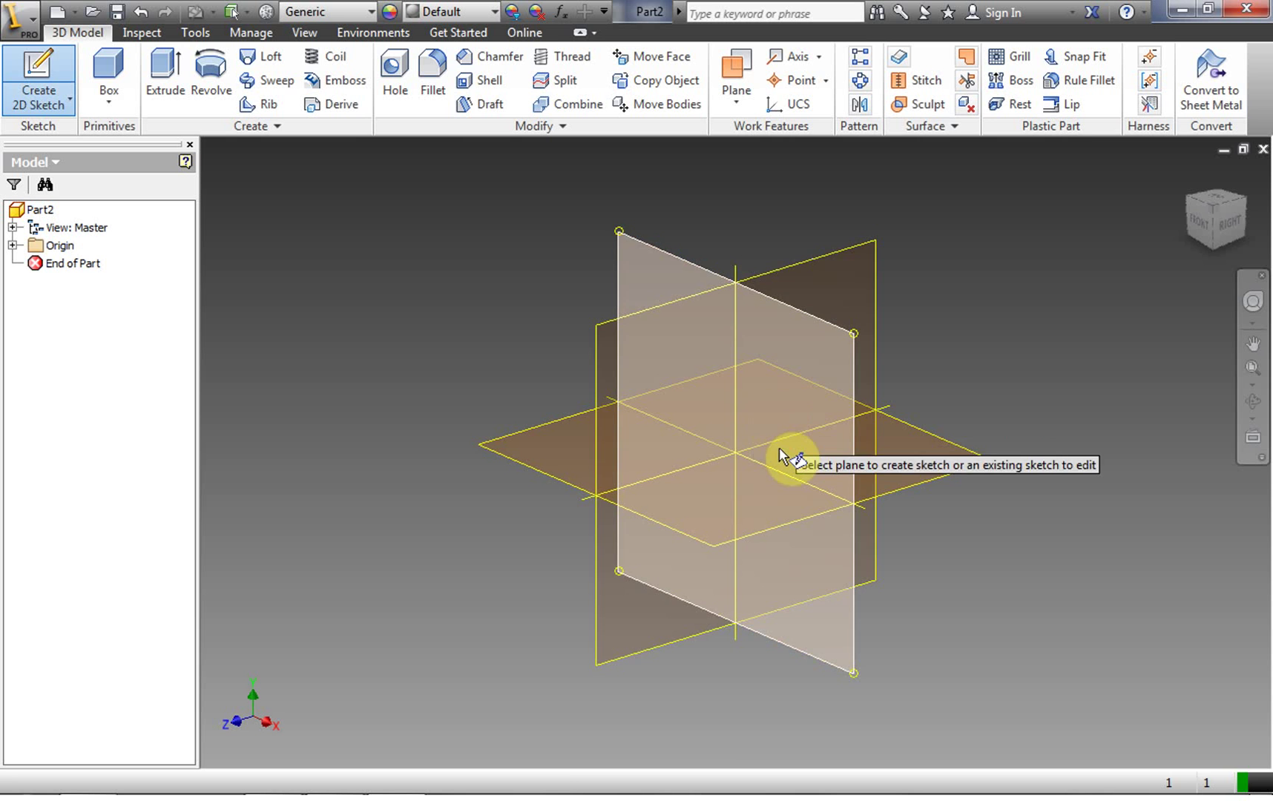
pyautogui.click(801, 449)
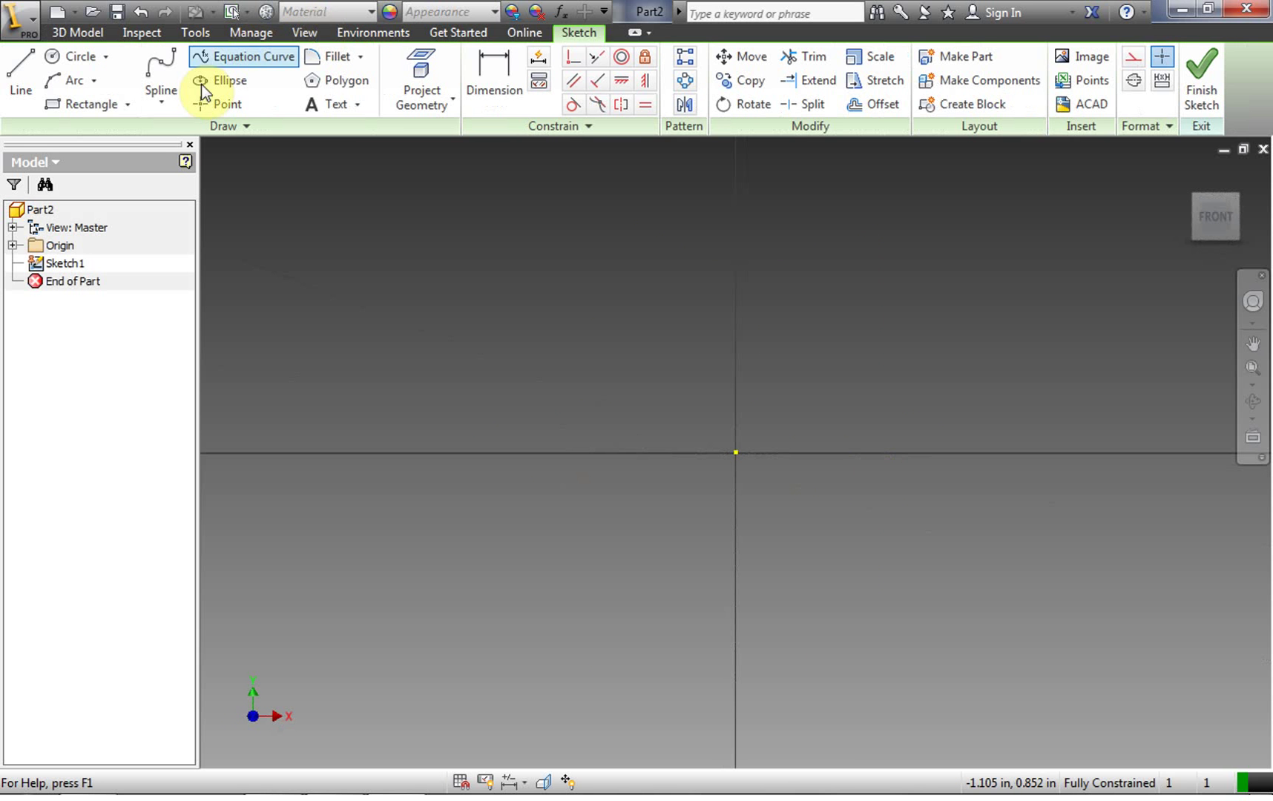
# - Draw a rectangle with one circle overlapping its left side and another its top
pyautogui.click(87, 104)
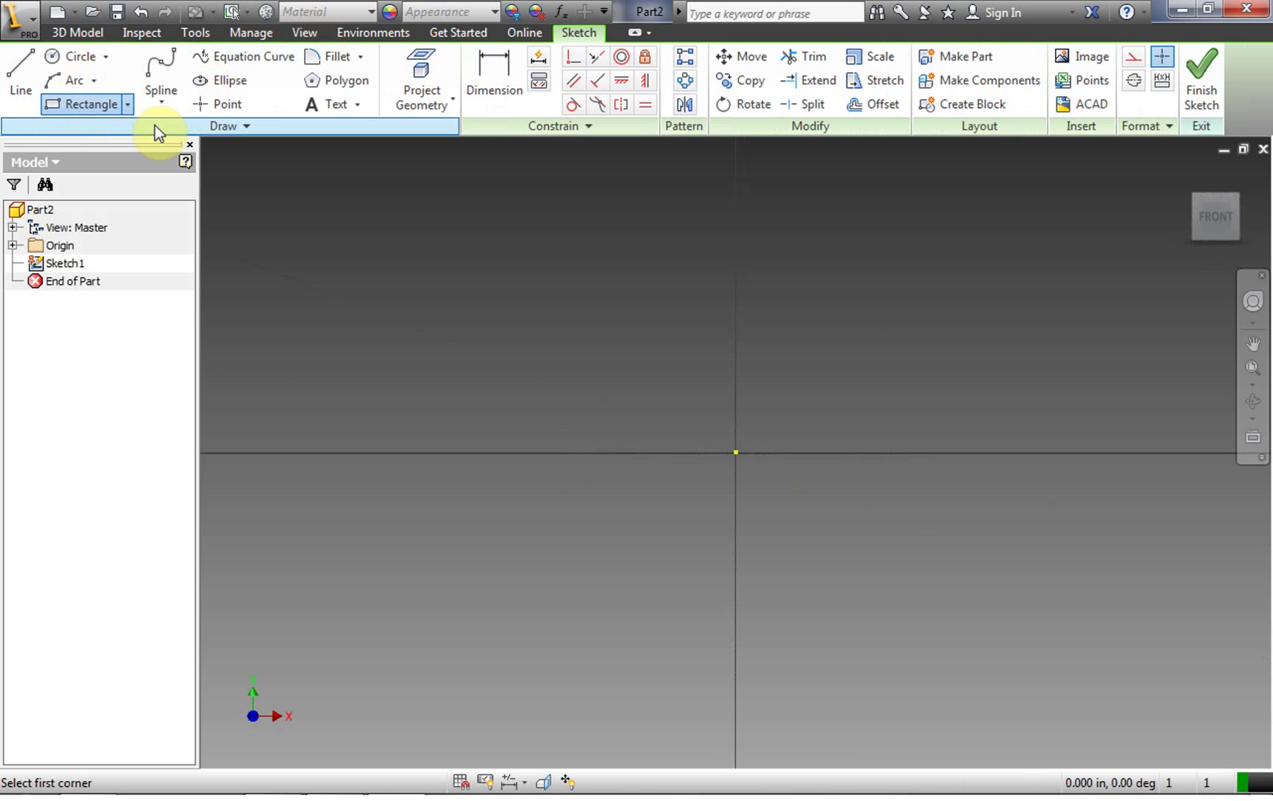
pyautogui.click(942, 593)
pyautogui.click(1155, 713)
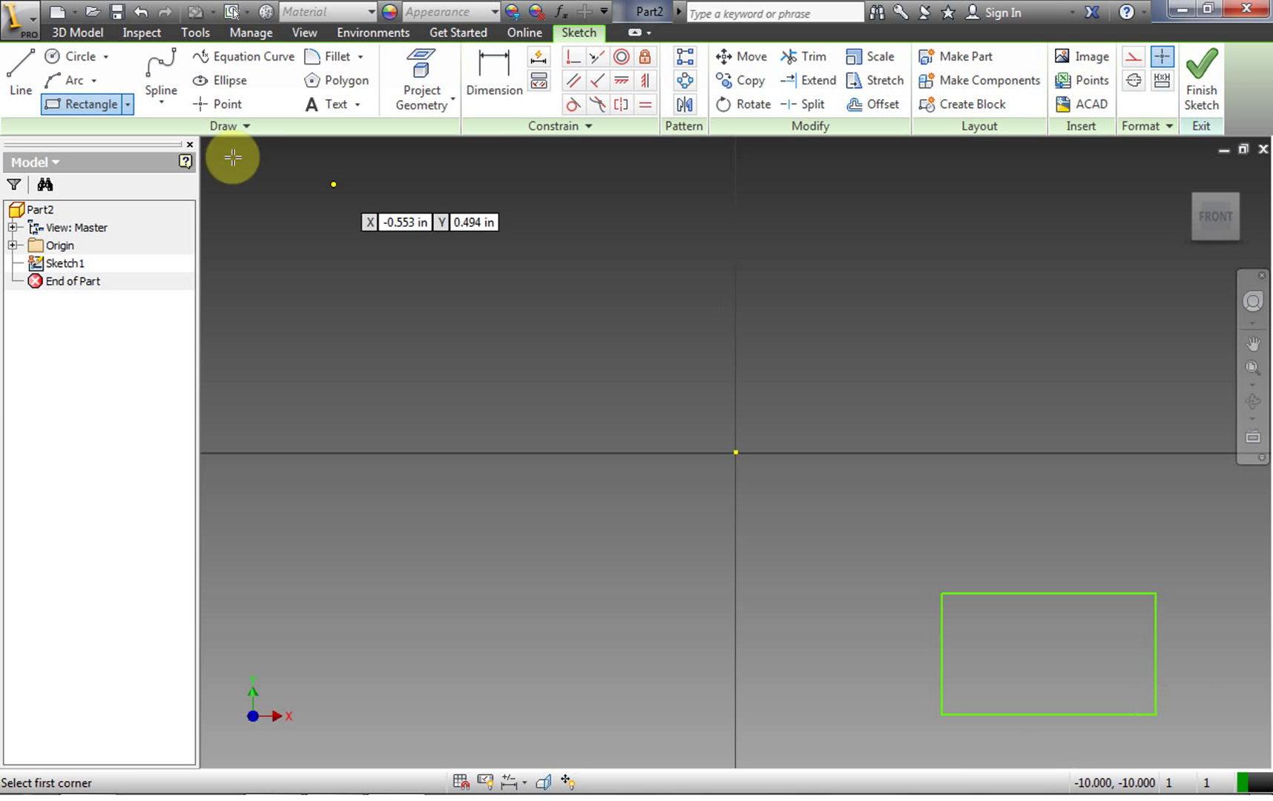
pyautogui.click(63, 56)
pyautogui.click(897, 653)
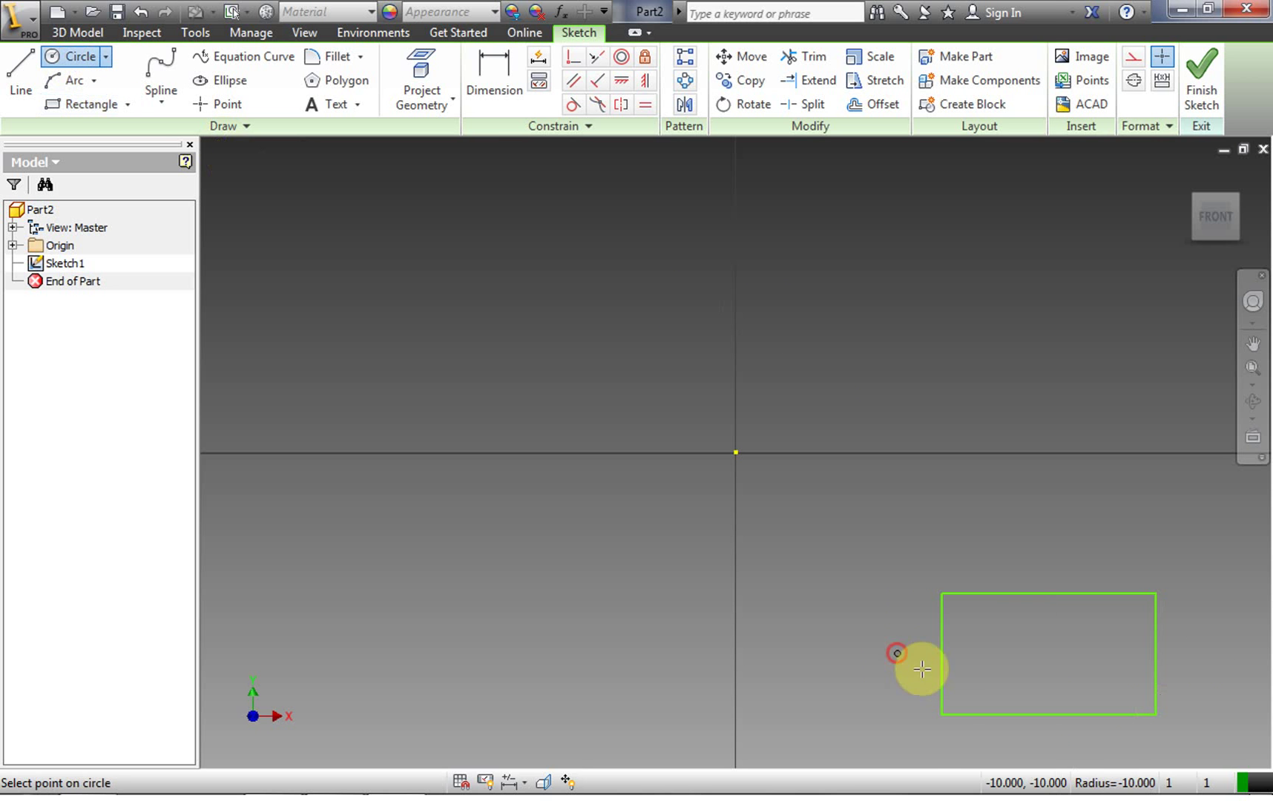
pyautogui.click(952, 682)
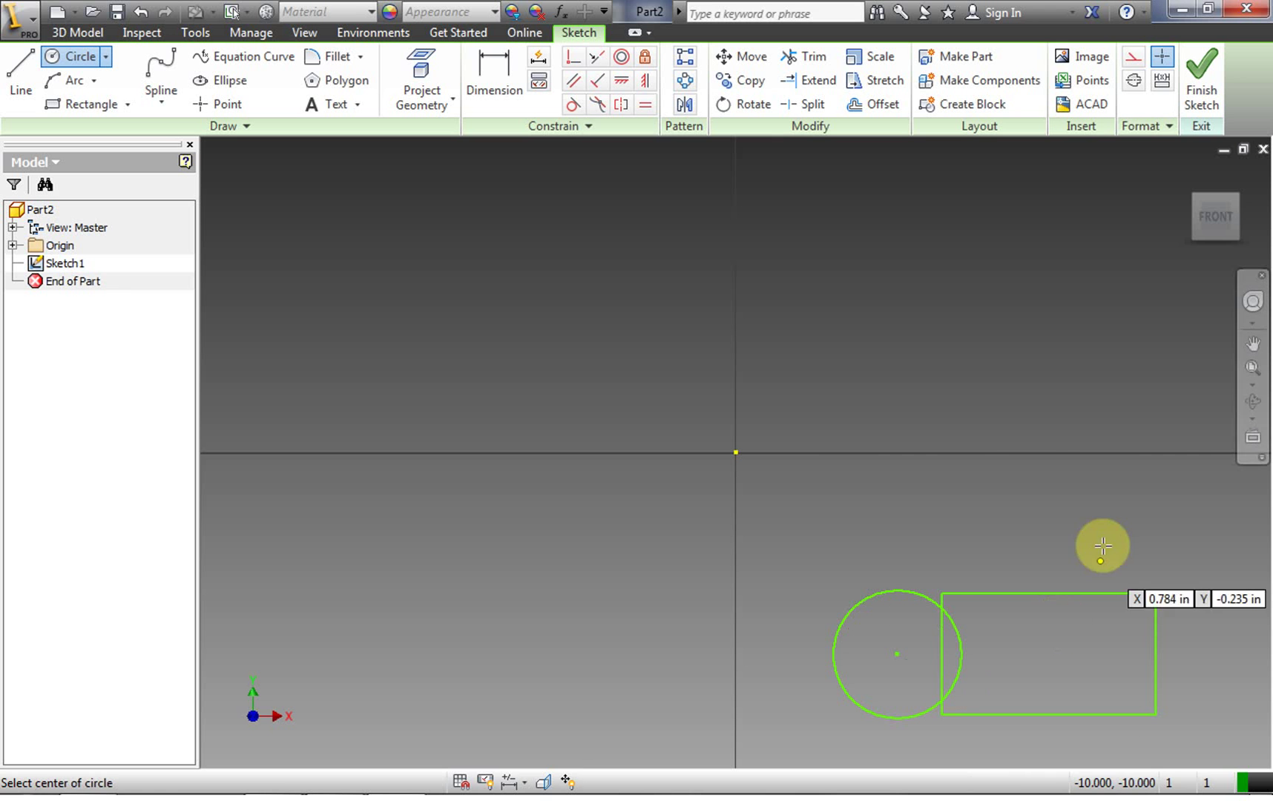
pyautogui.click(1103, 545)
pyautogui.click(1186, 647)
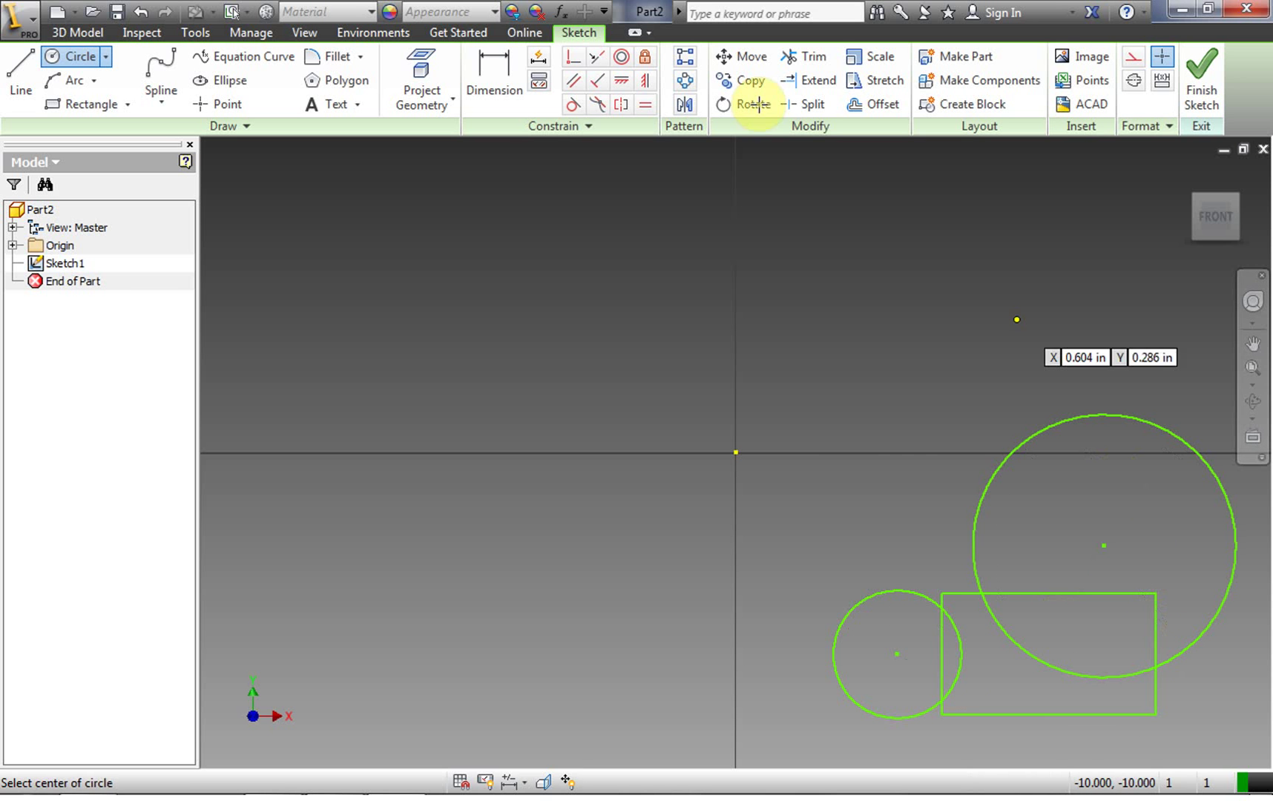
# - Trim the circle and rectangle overlaps into a closed profile with two concave arc sides
pyautogui.click(807, 55)
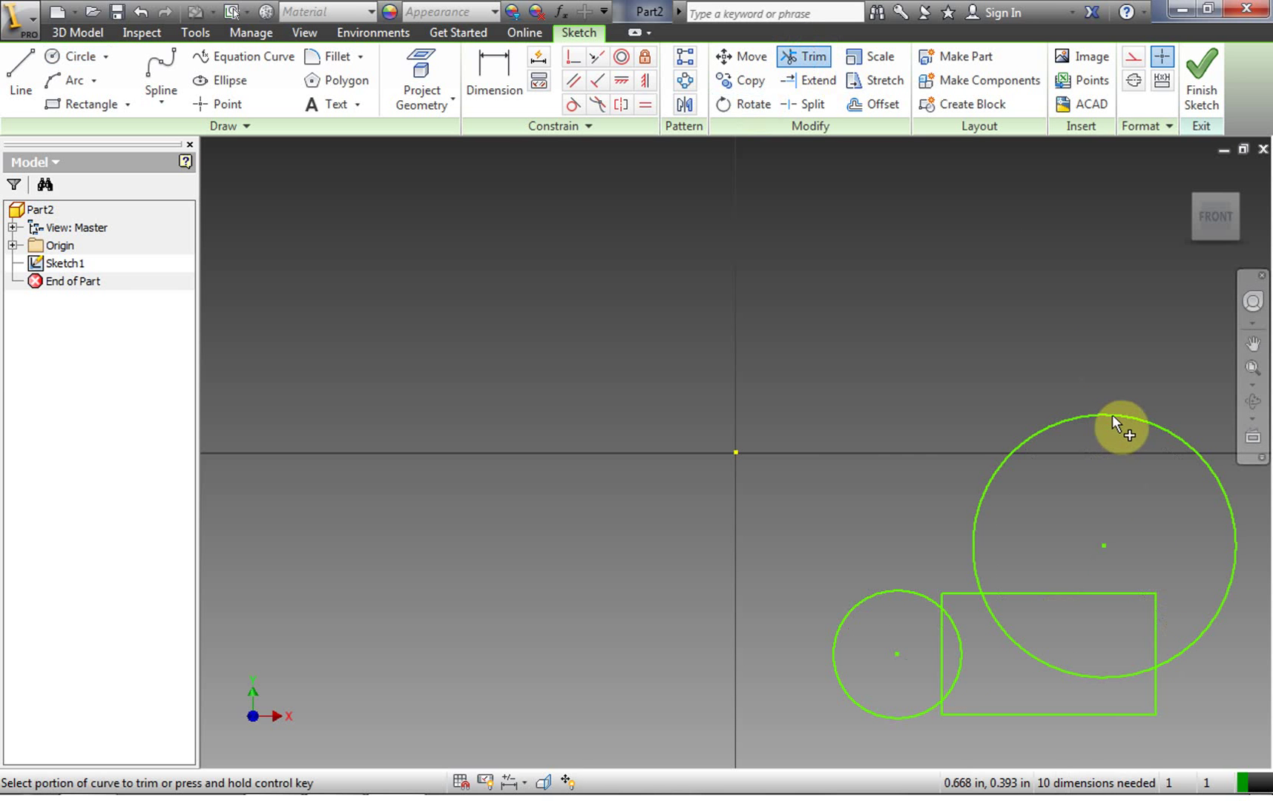
pyautogui.click(1061, 419)
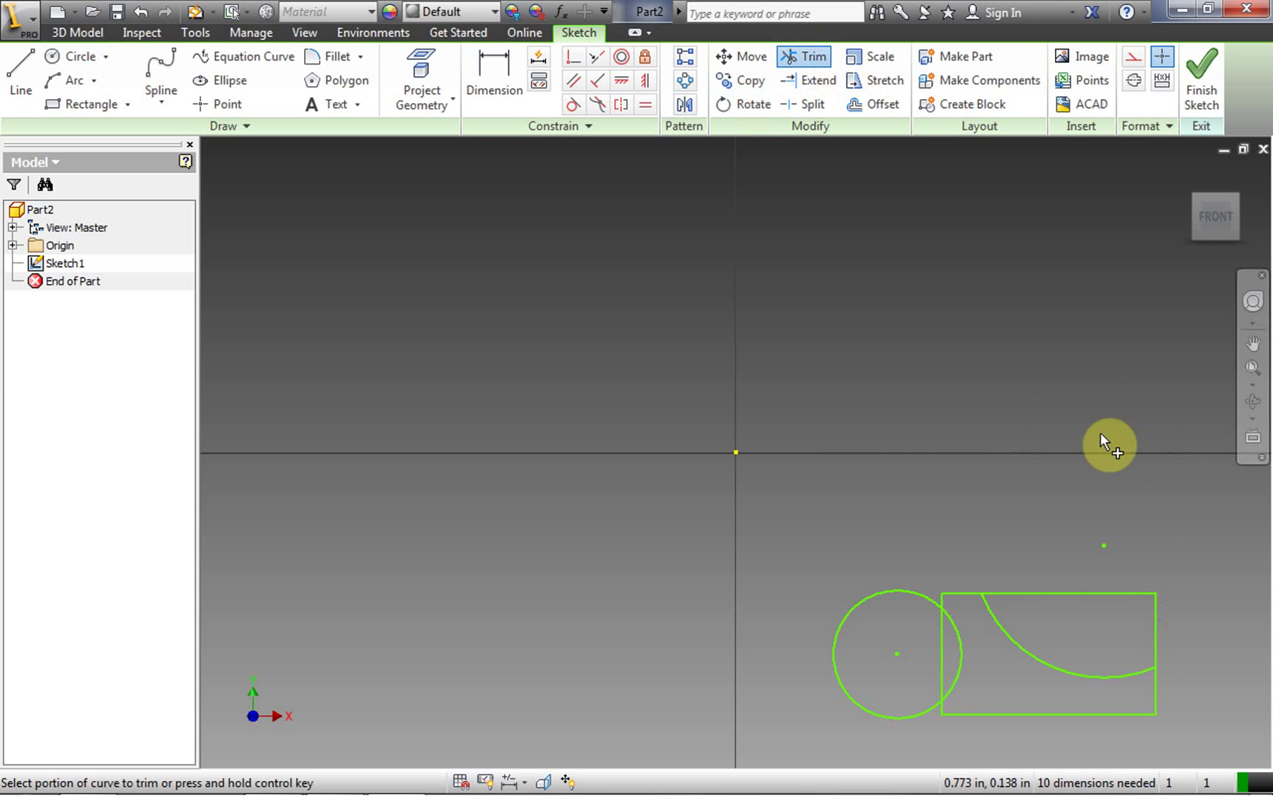
pyautogui.click(1104, 593)
pyautogui.click(908, 592)
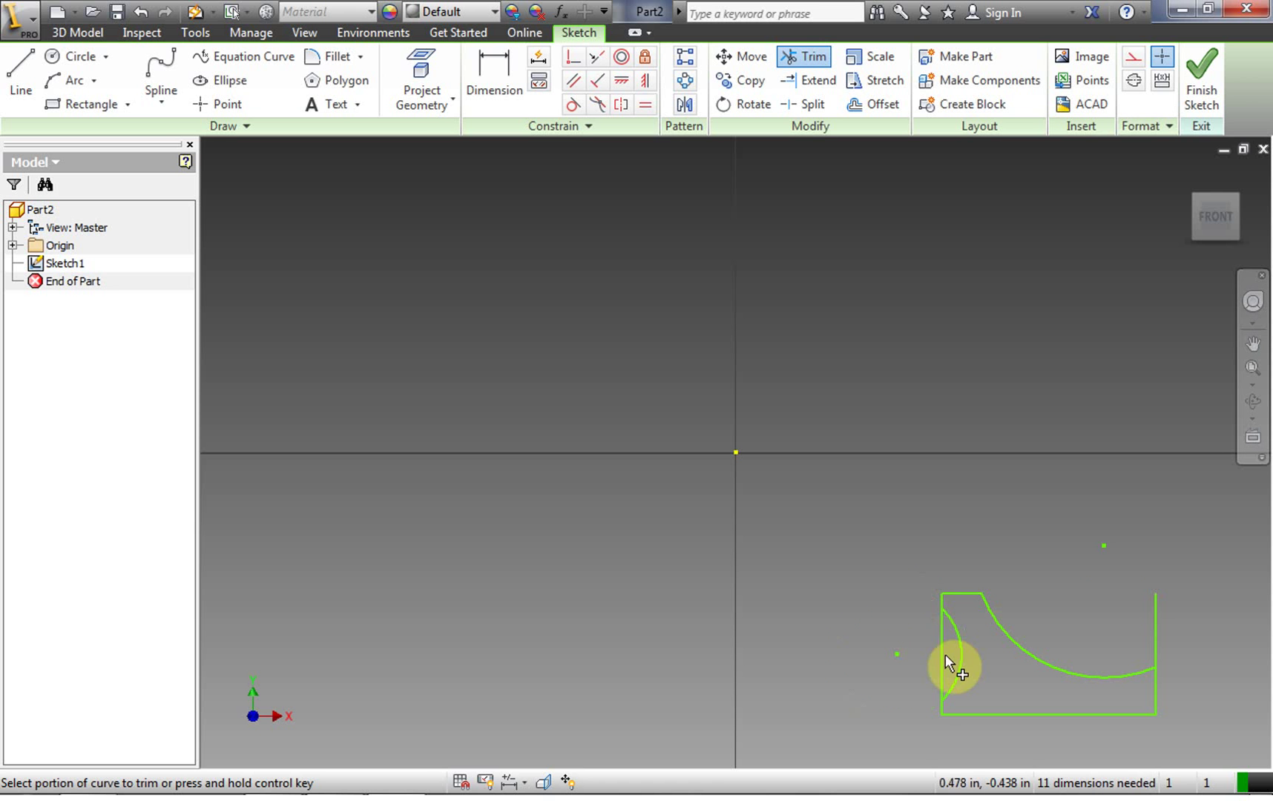
pyautogui.click(942, 655)
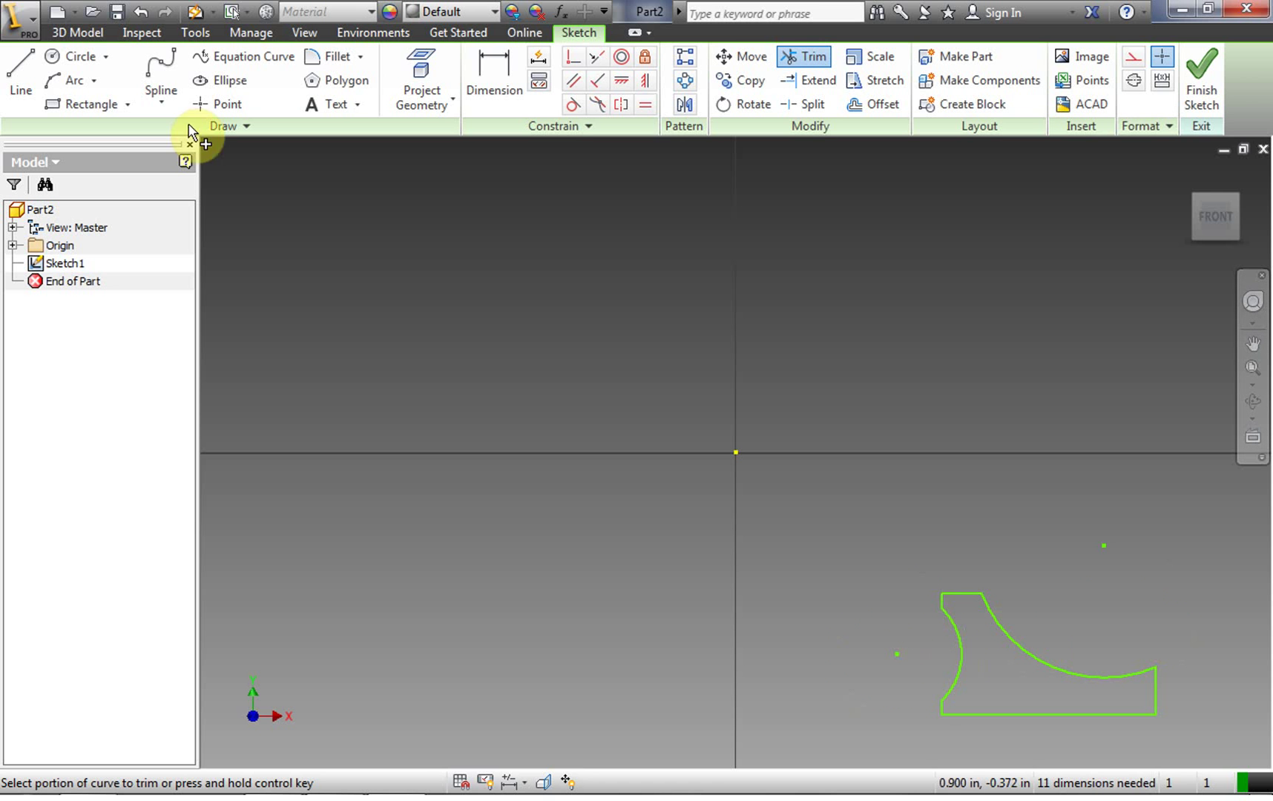
# - Draw a long vertical axis line beside the profile and finish the 2D sketch
pyautogui.click(20, 74)
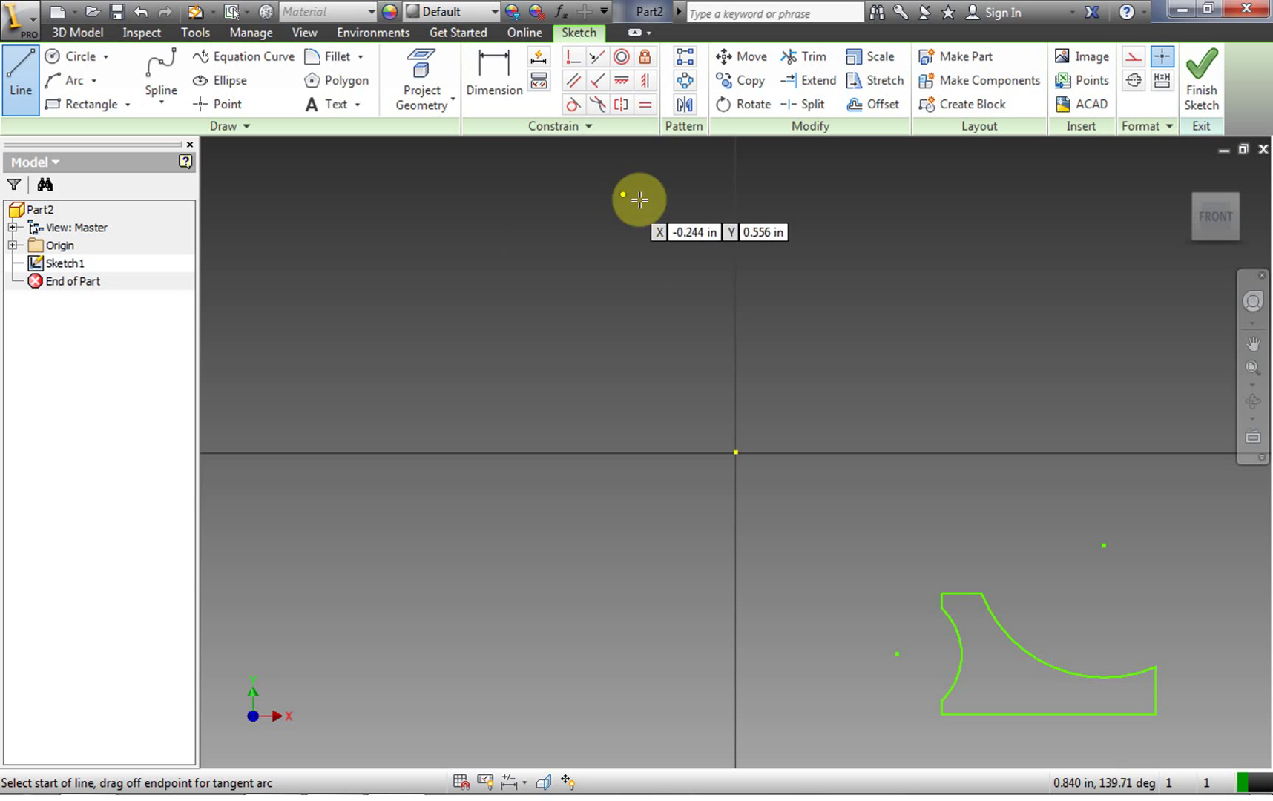
pyautogui.click(664, 158)
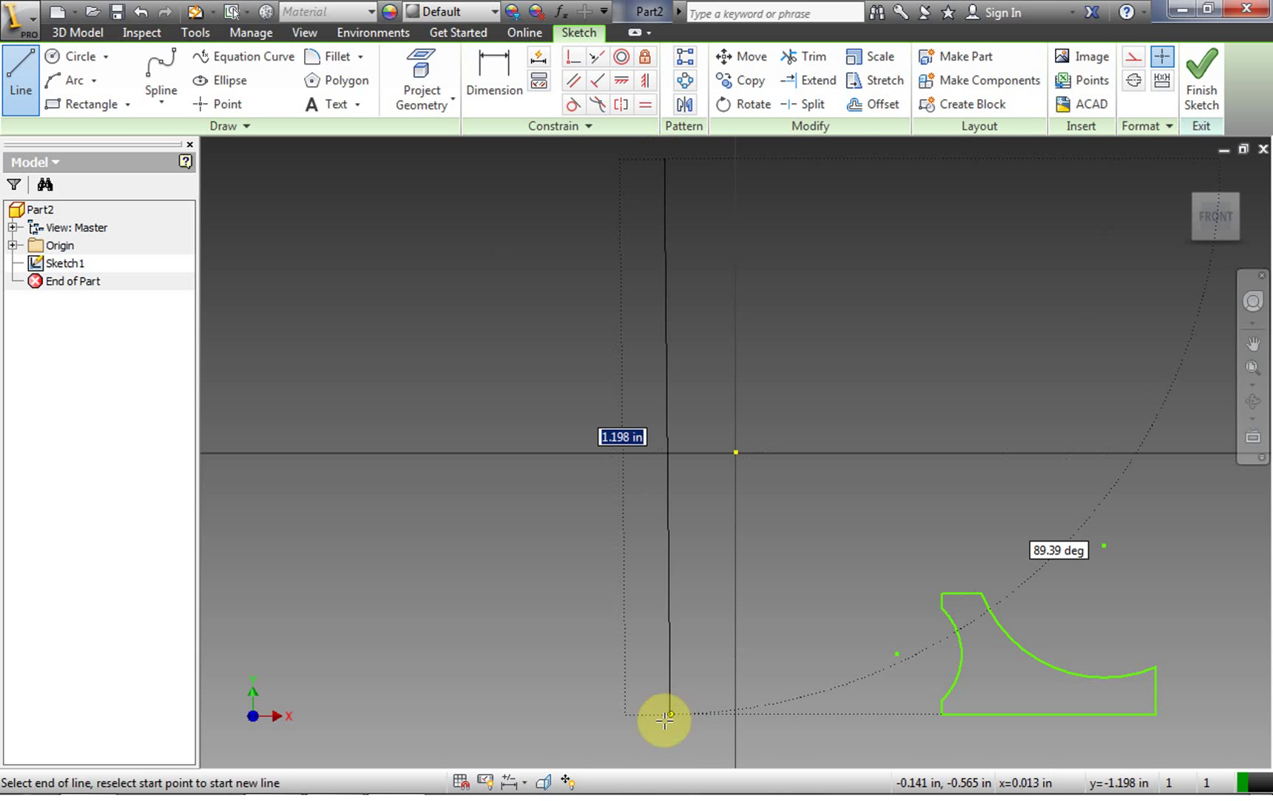
pyautogui.click(664, 717)
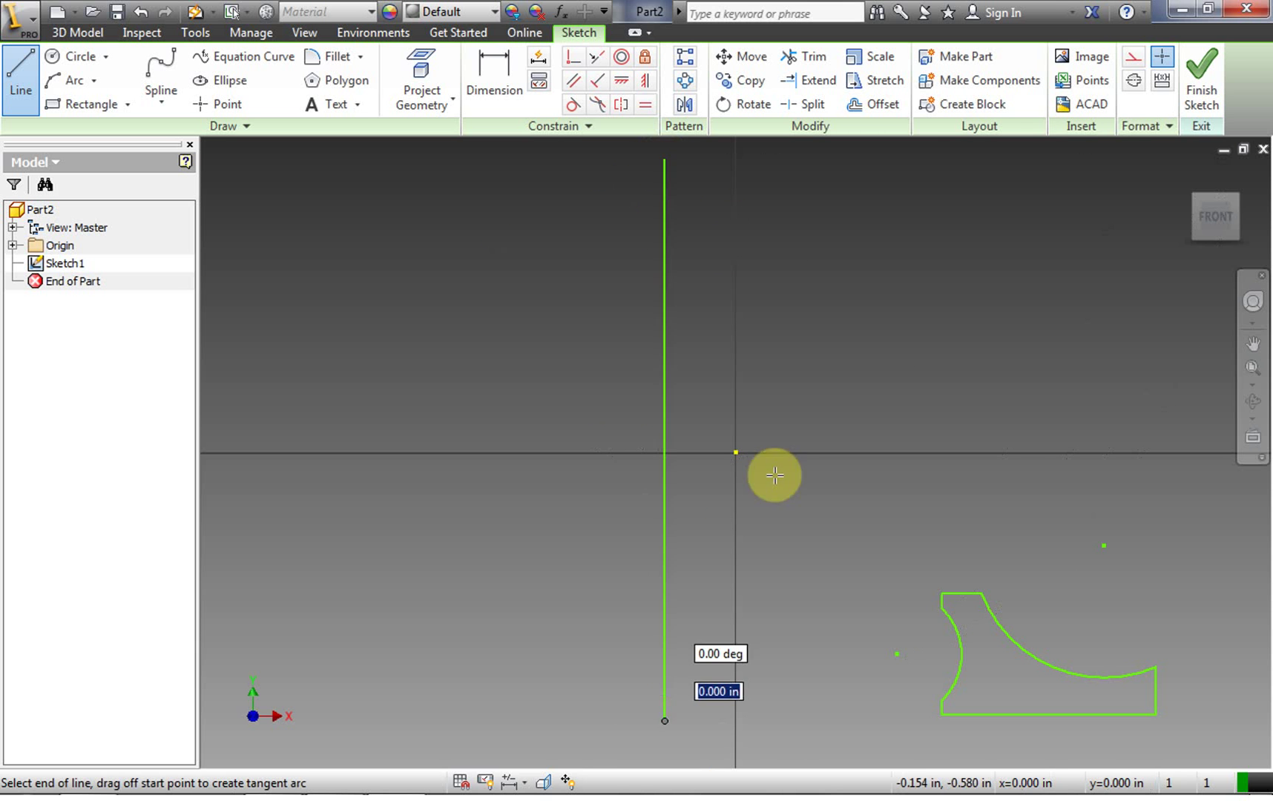
pyautogui.rightClick(788, 438)
pyautogui.click(850, 439)
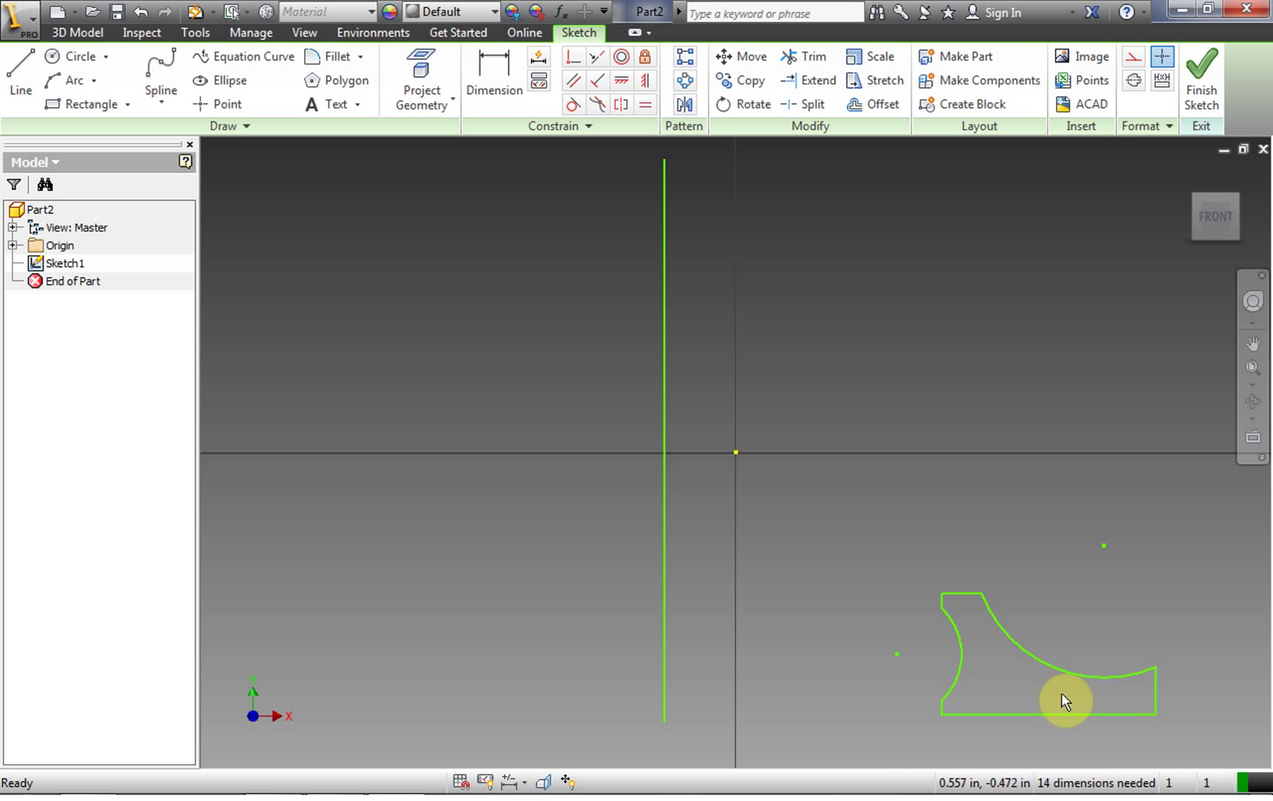
pyautogui.rightClick(976, 334)
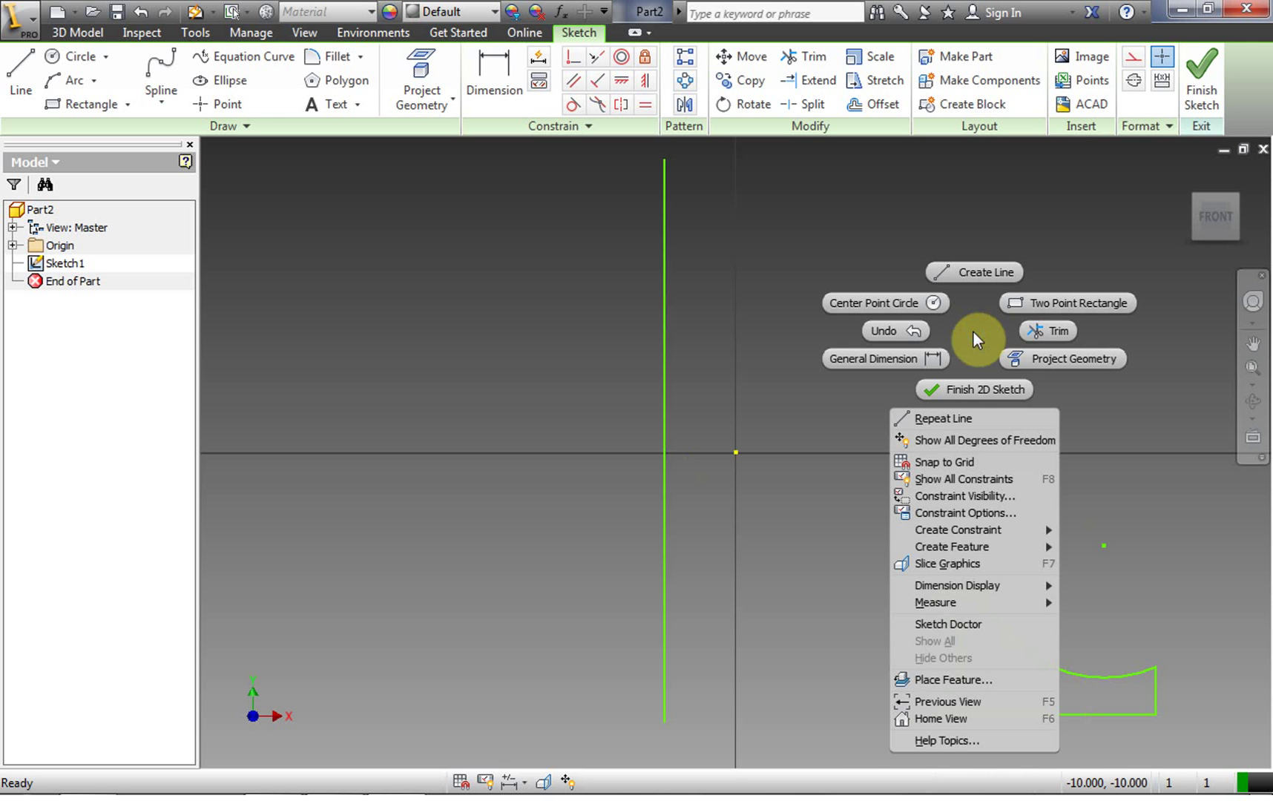
pyautogui.click(983, 391)
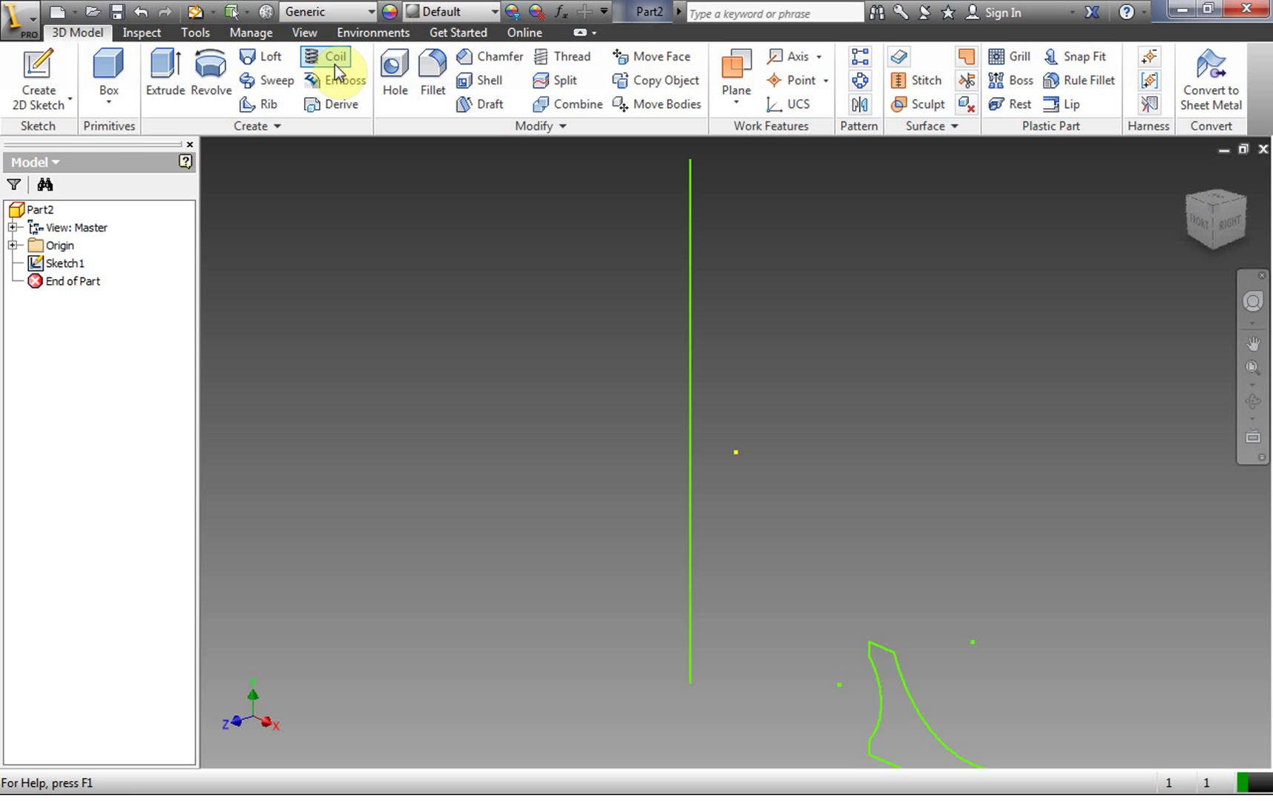
# - Start a coil around the vertical line as its axis, with the axis direction reversed
pyautogui.click(321, 57)
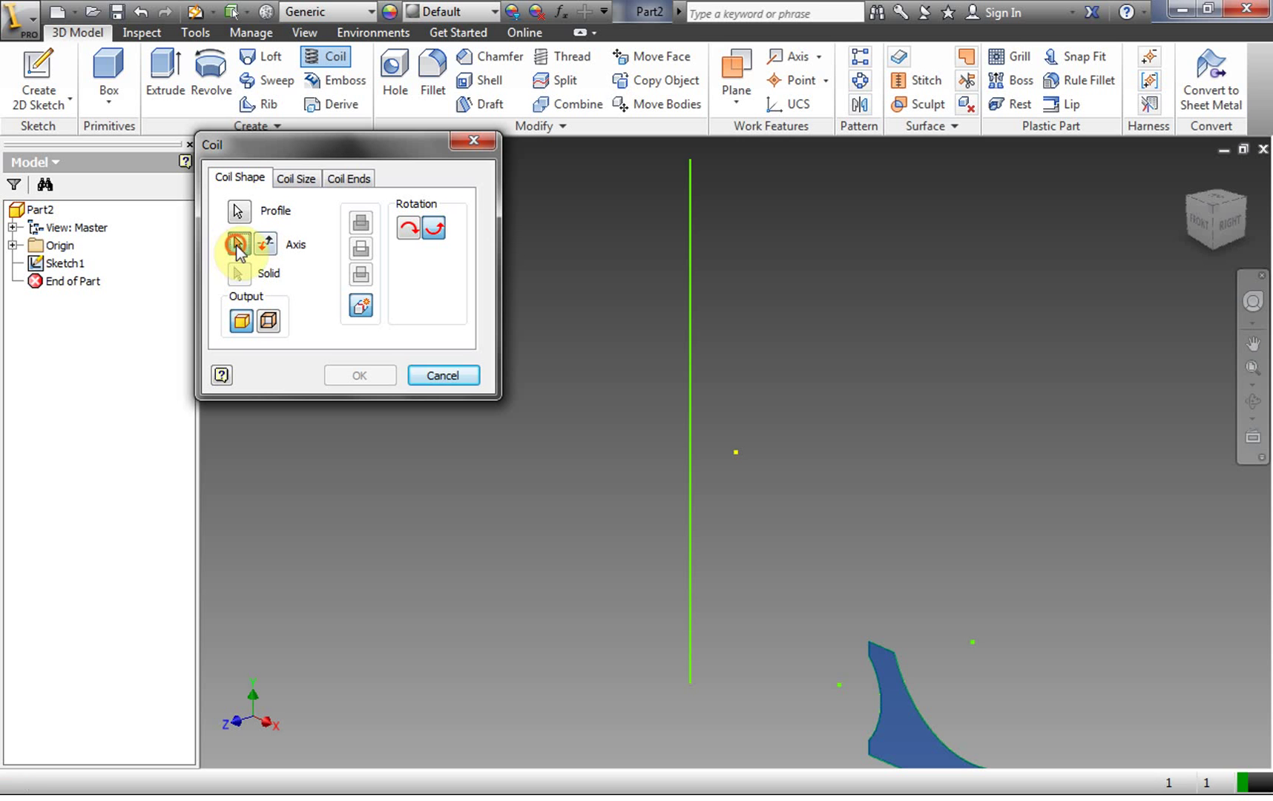
pyautogui.click(686, 302)
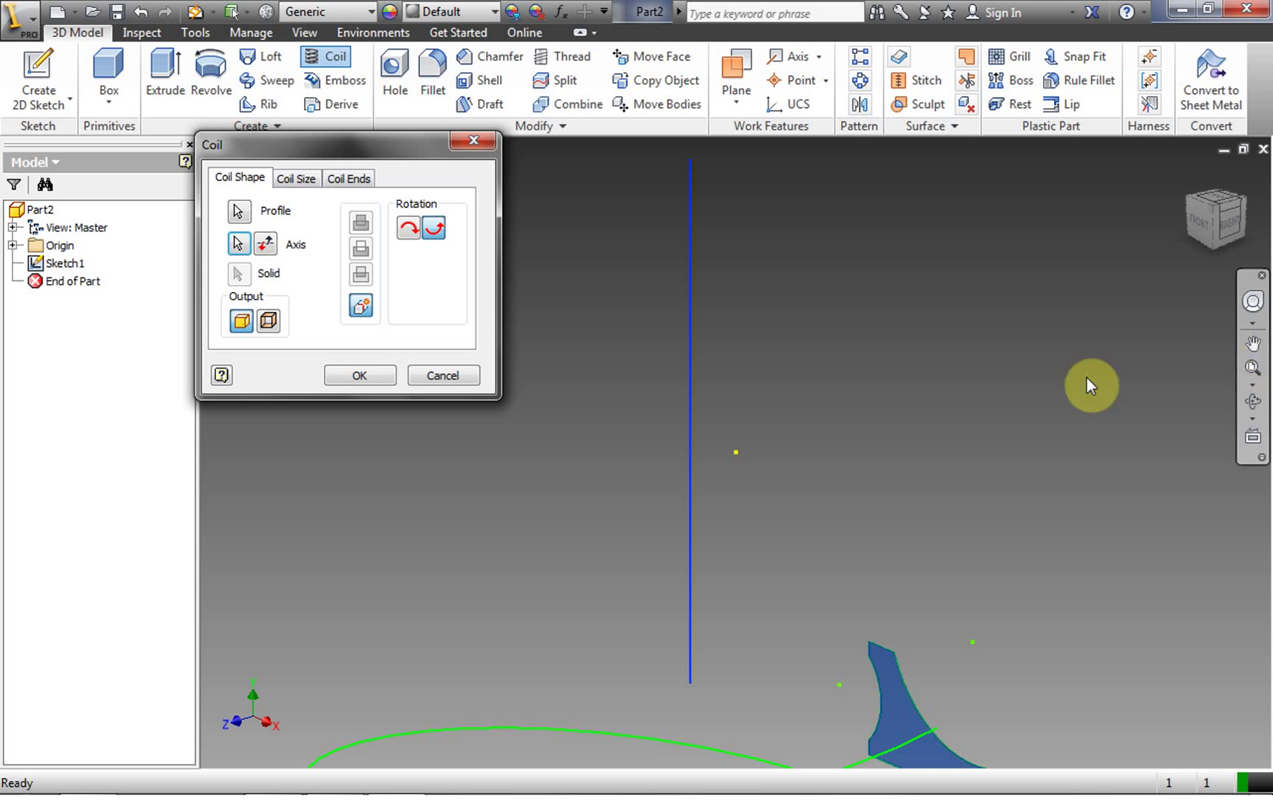
pyautogui.scroll(3, 1030, 388)
pyautogui.scroll(-3, 1030, 387)
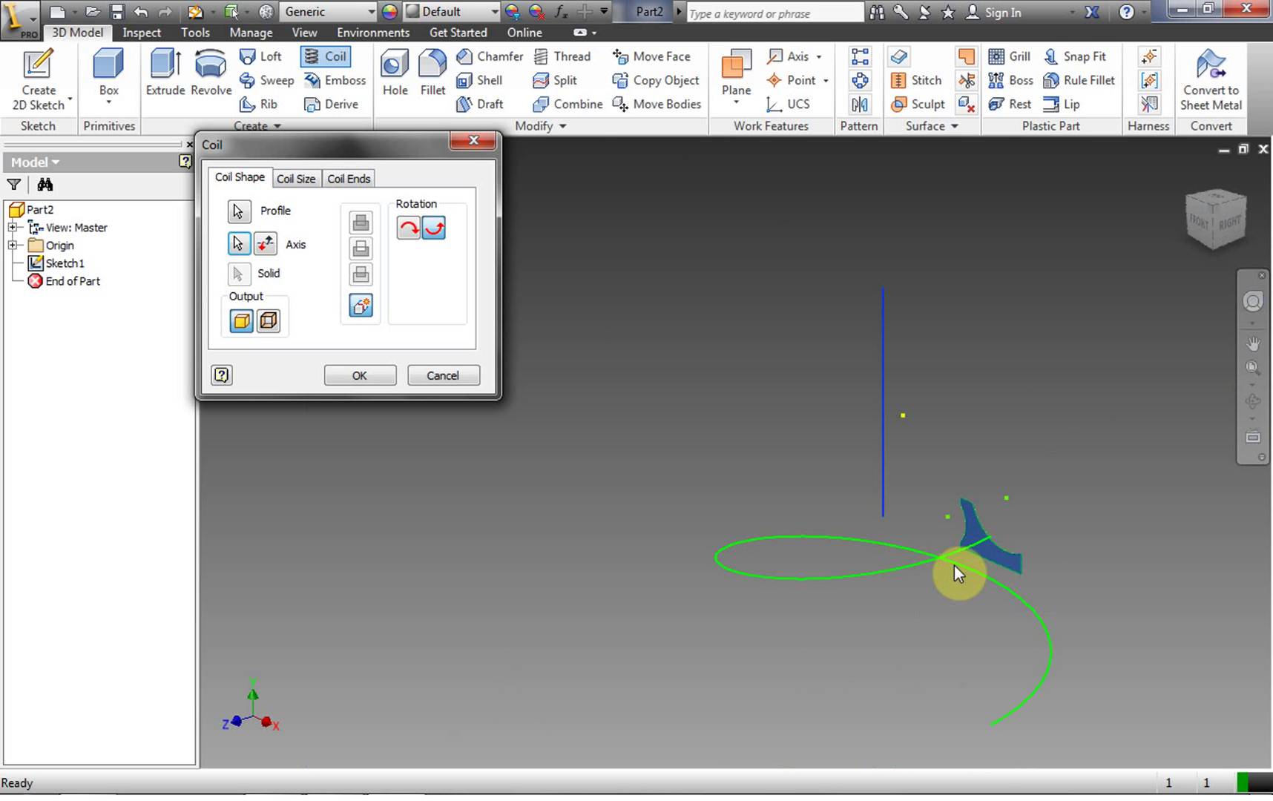
pyautogui.click(273, 252)
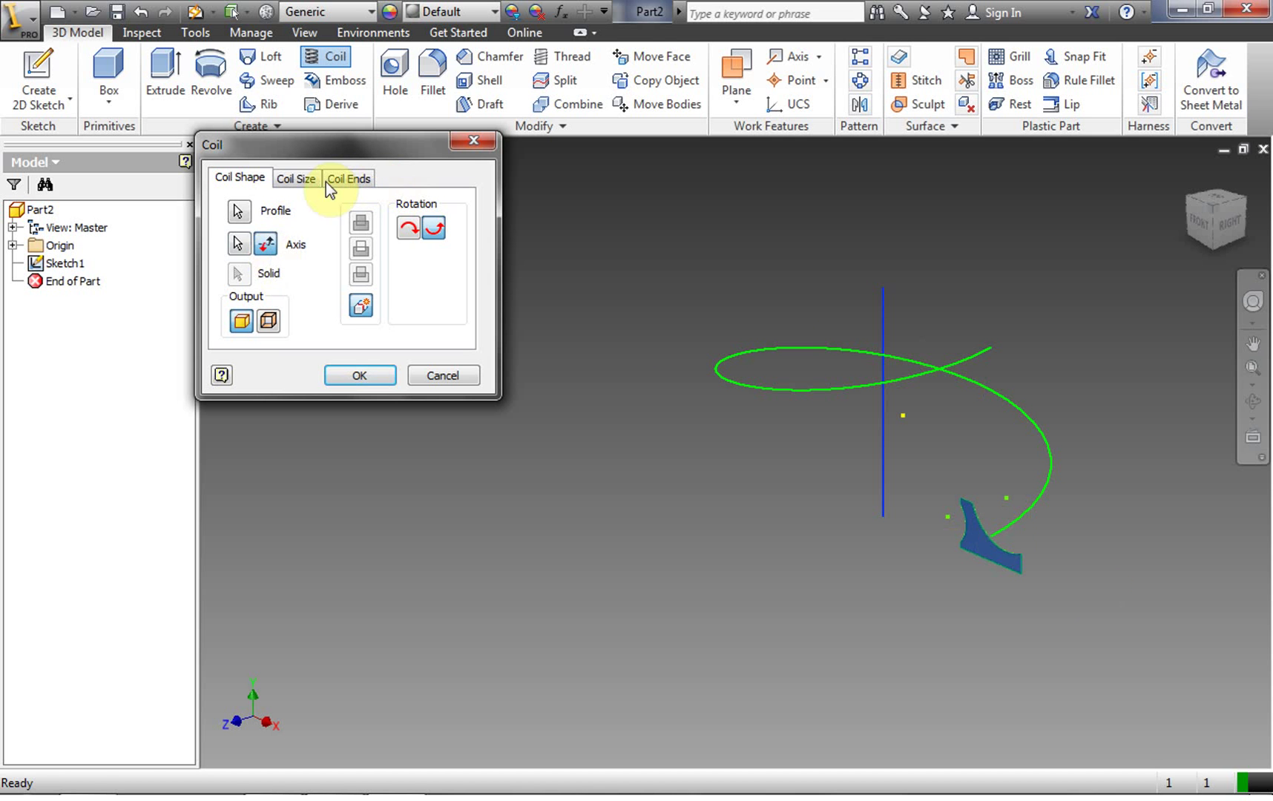
pyautogui.click(305, 178)
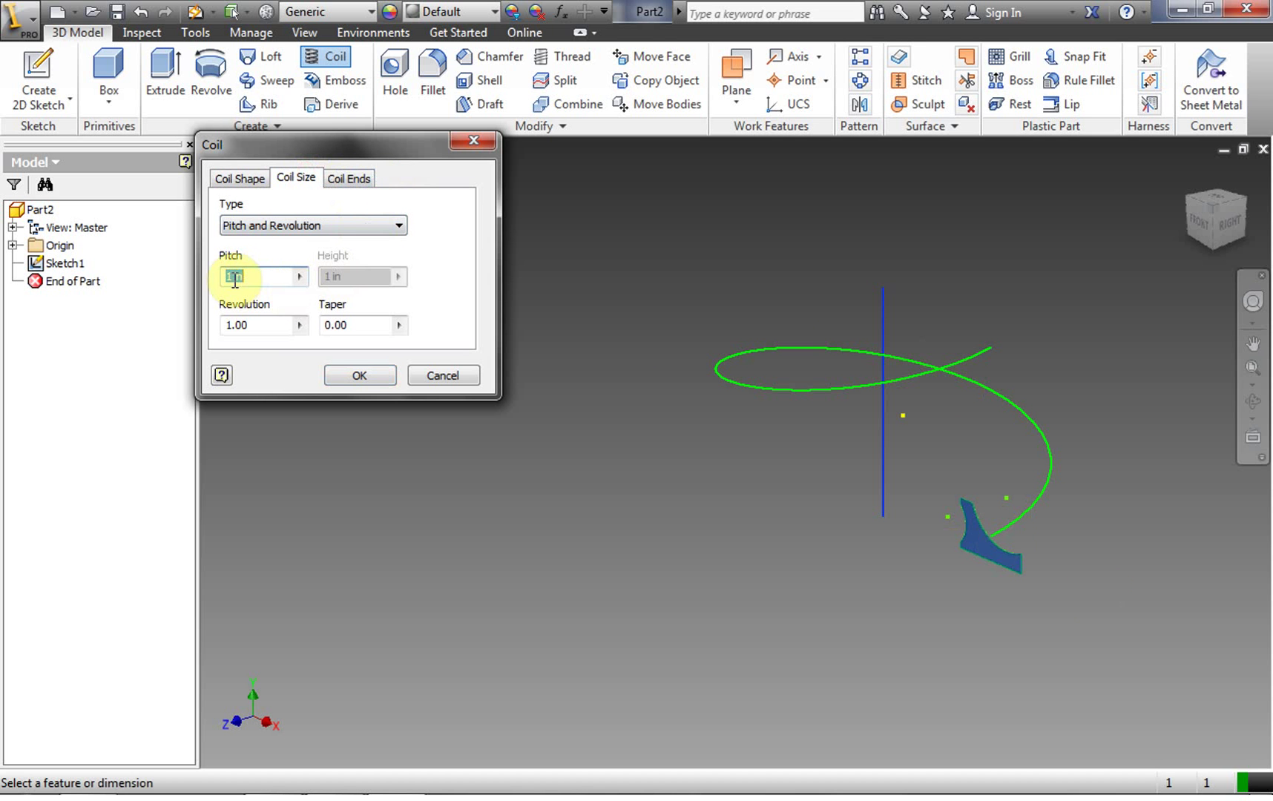
# - Set the coil to 10 revolutions with a 2 in pitch
pyautogui.moveTo(233, 279); pyautogui.dragTo(225, 279)
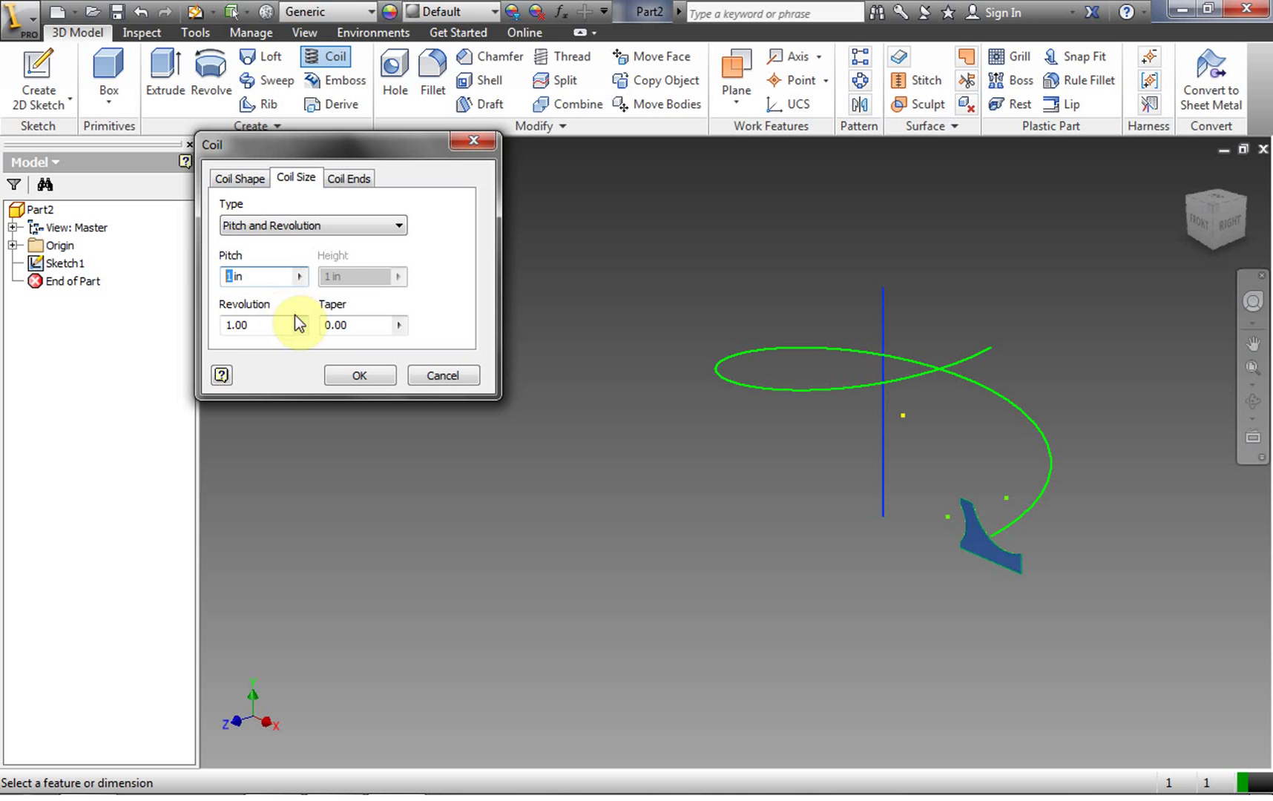
pyautogui.click(227, 326)
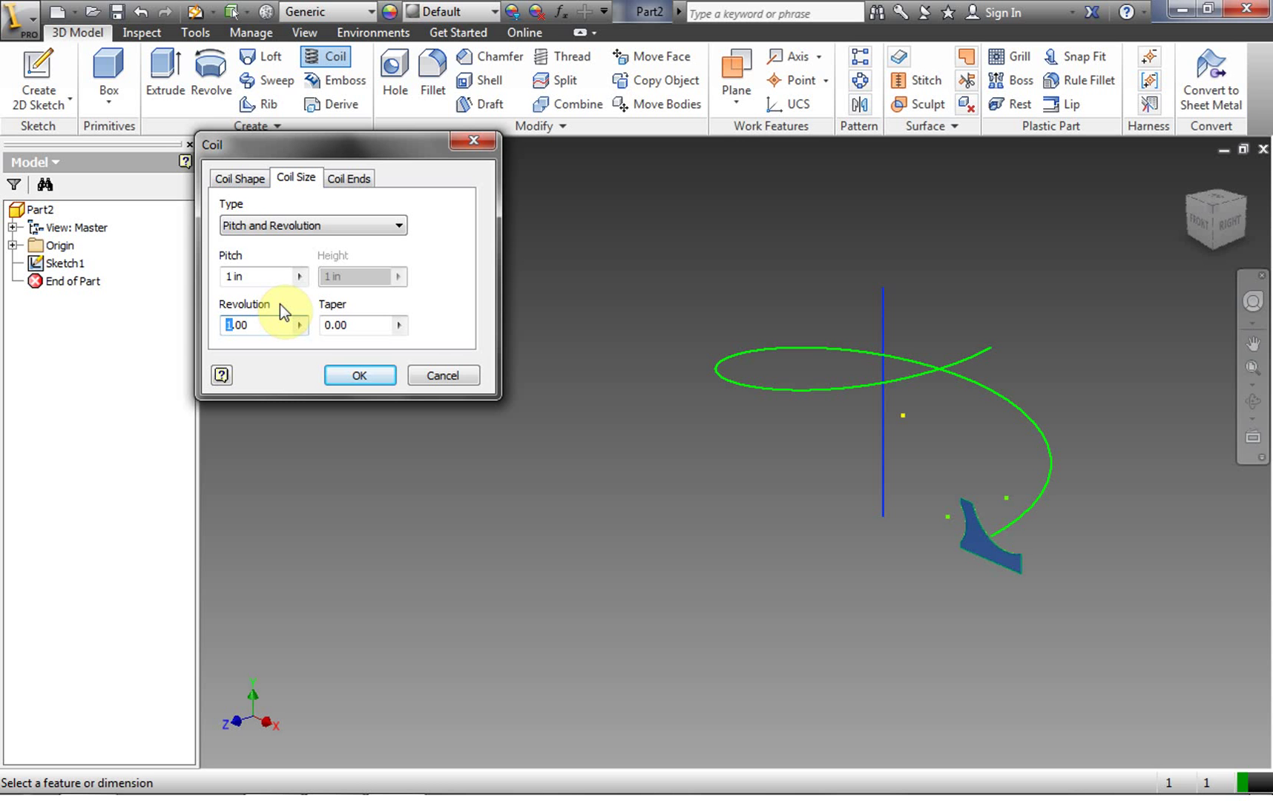
pyautogui.write('10')
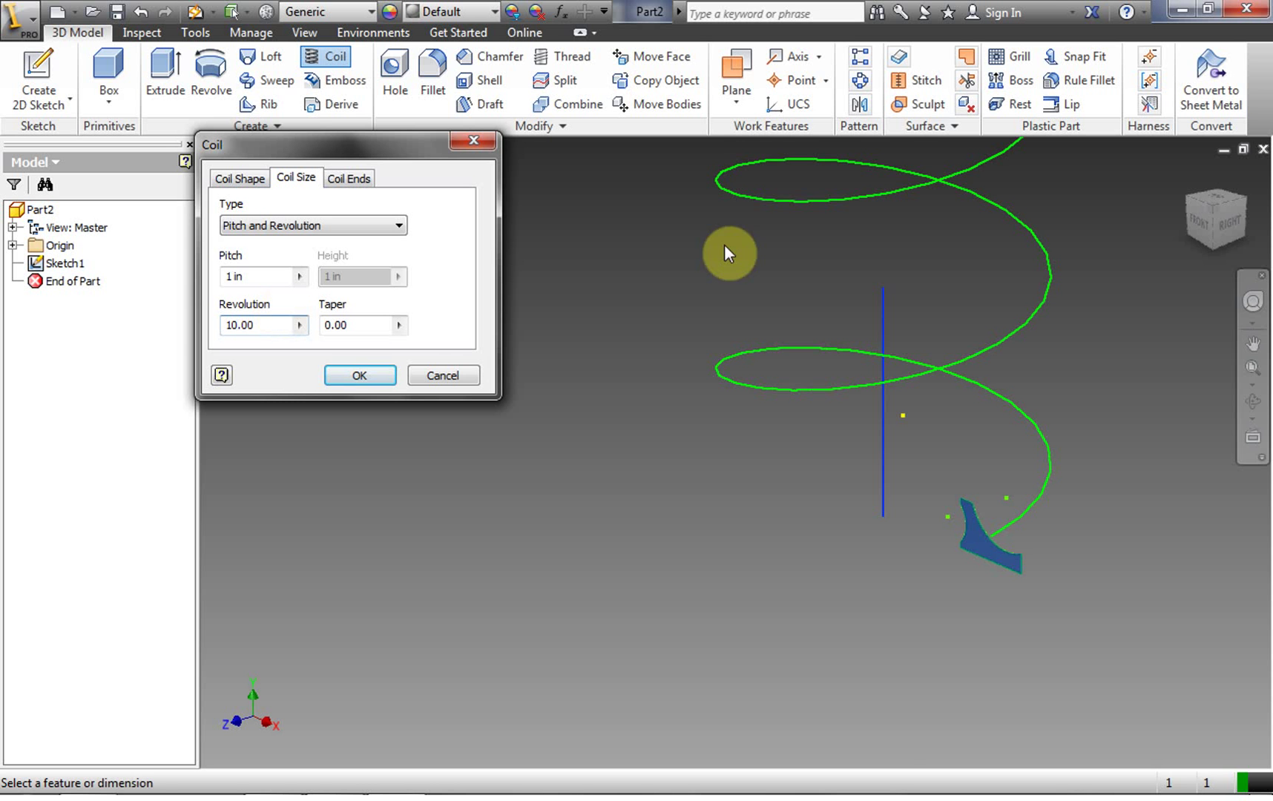
pyautogui.click(1252, 368)
pyautogui.press('Escape')
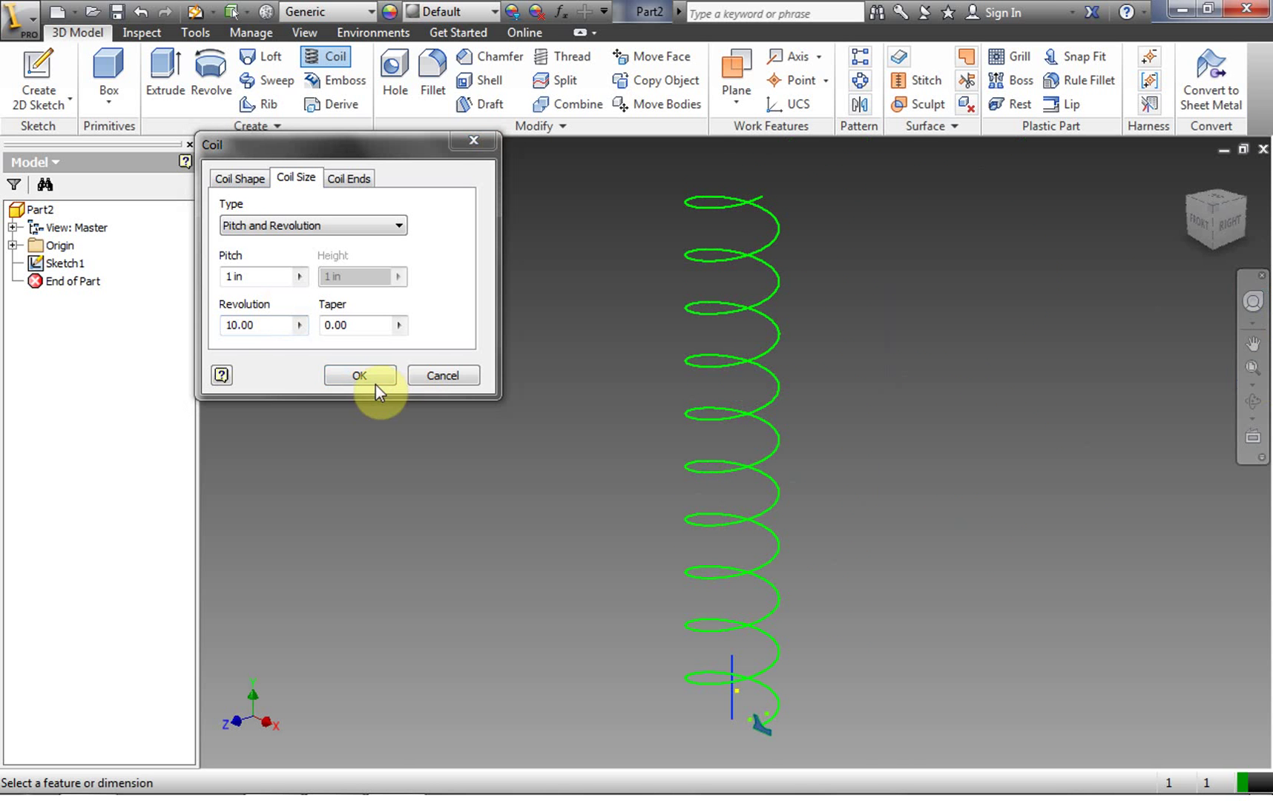
pyautogui.doubleClick(225, 277)
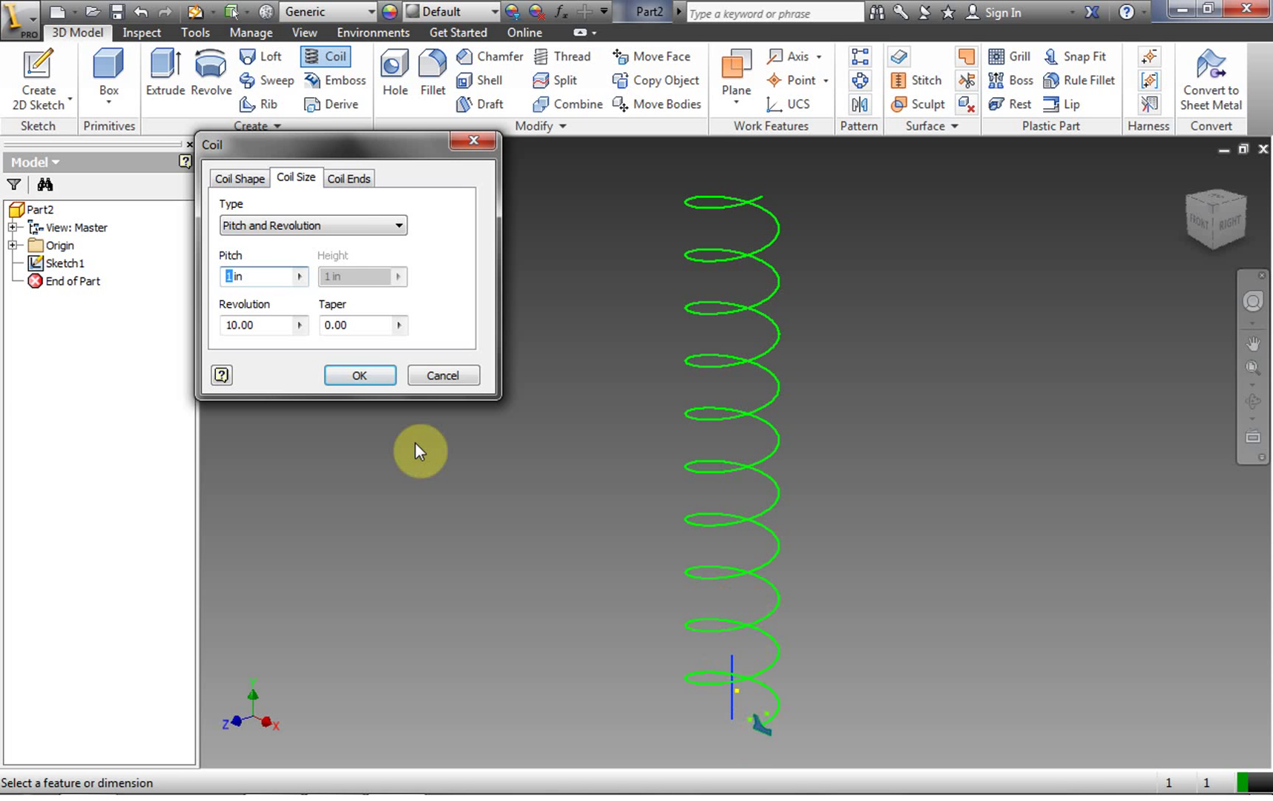
pyautogui.write('2')
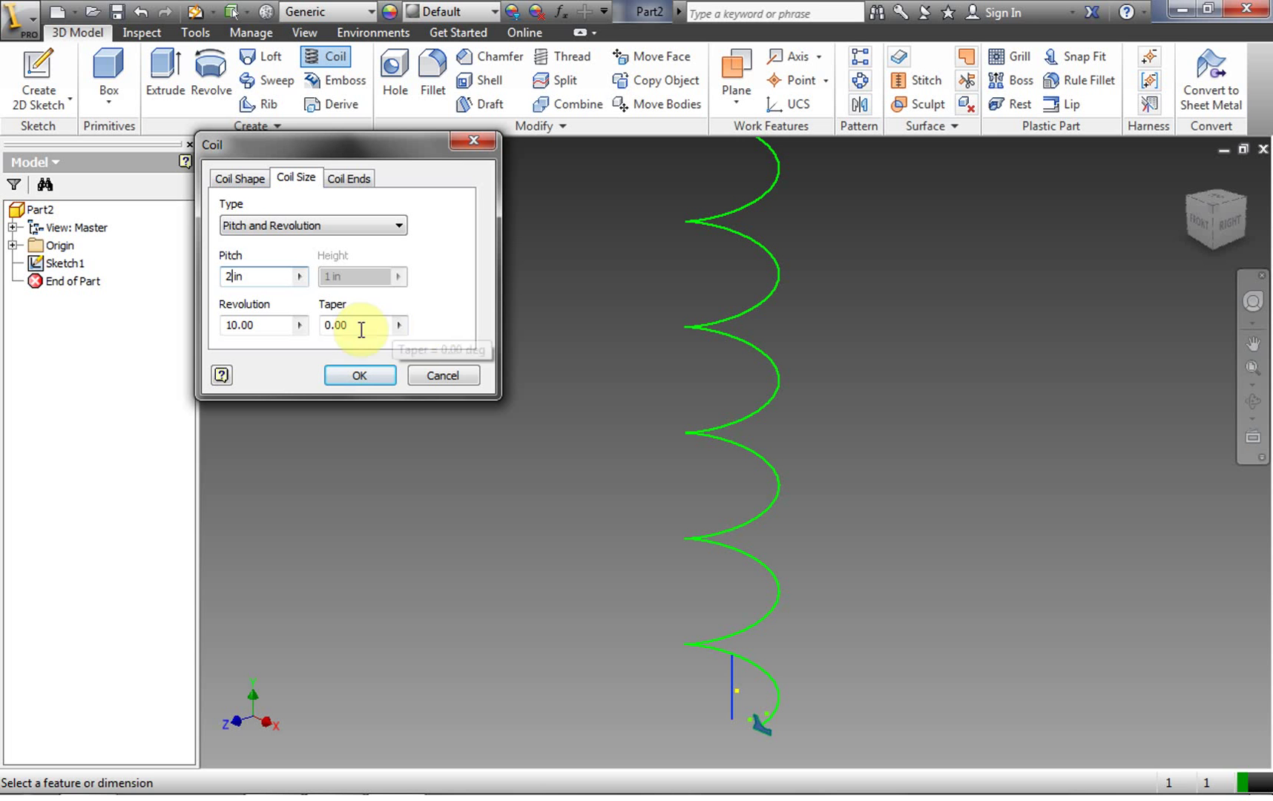
# - Set the coil taper to 5 and view the preview from the front
pyautogui.click(327, 325)
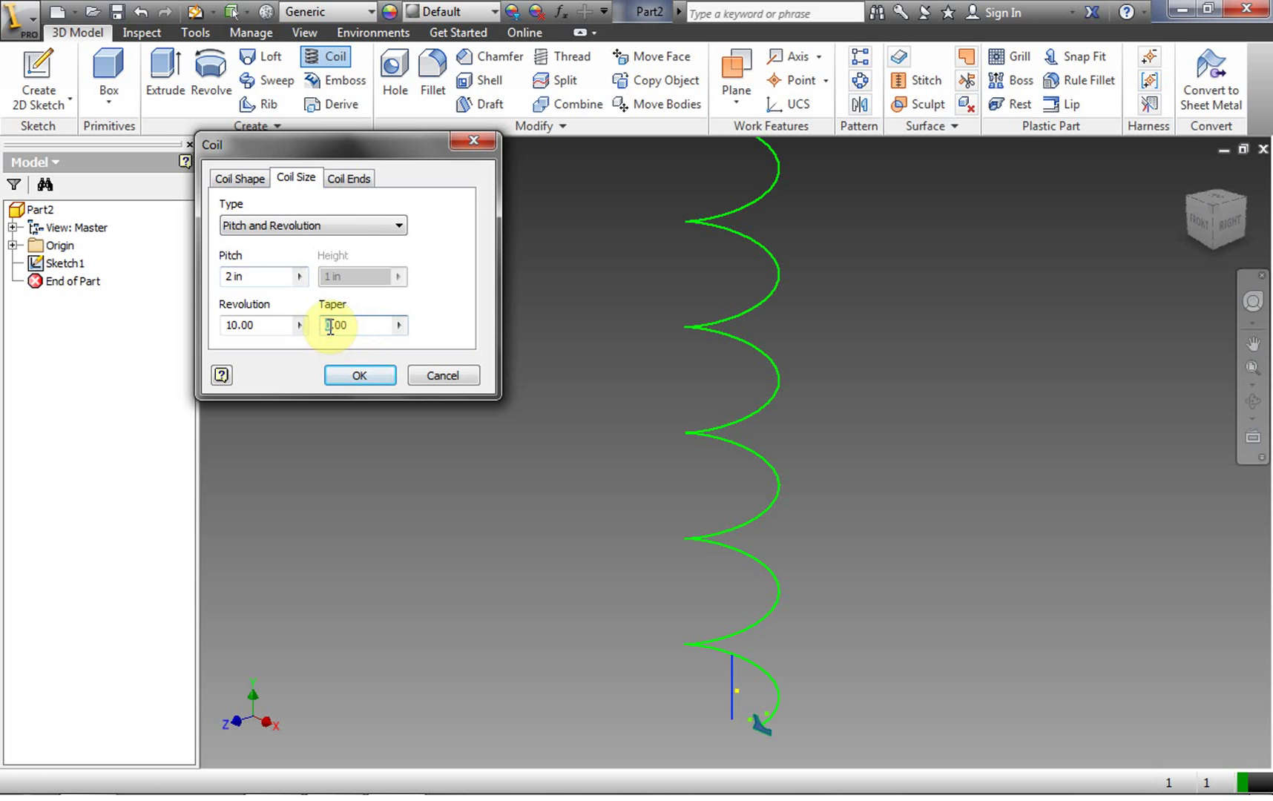
pyautogui.write('2')
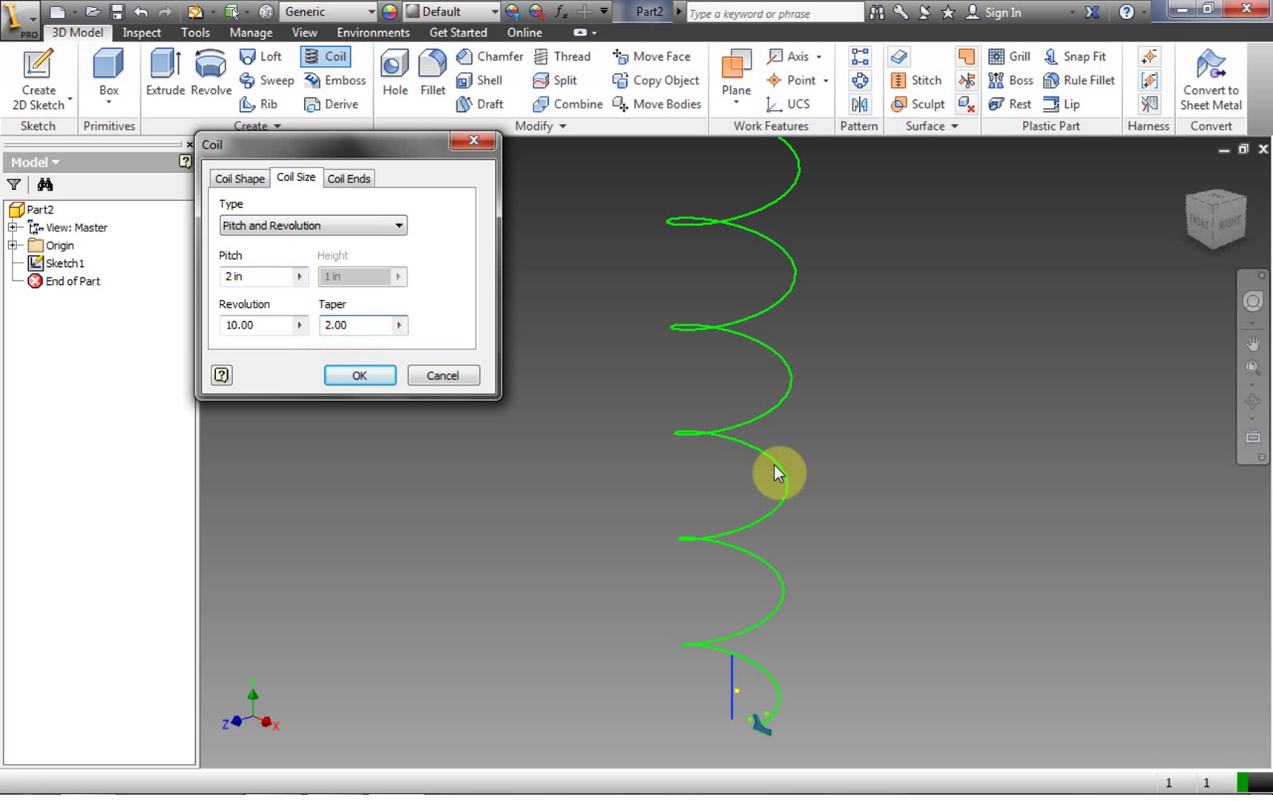
pyautogui.click(1198, 220)
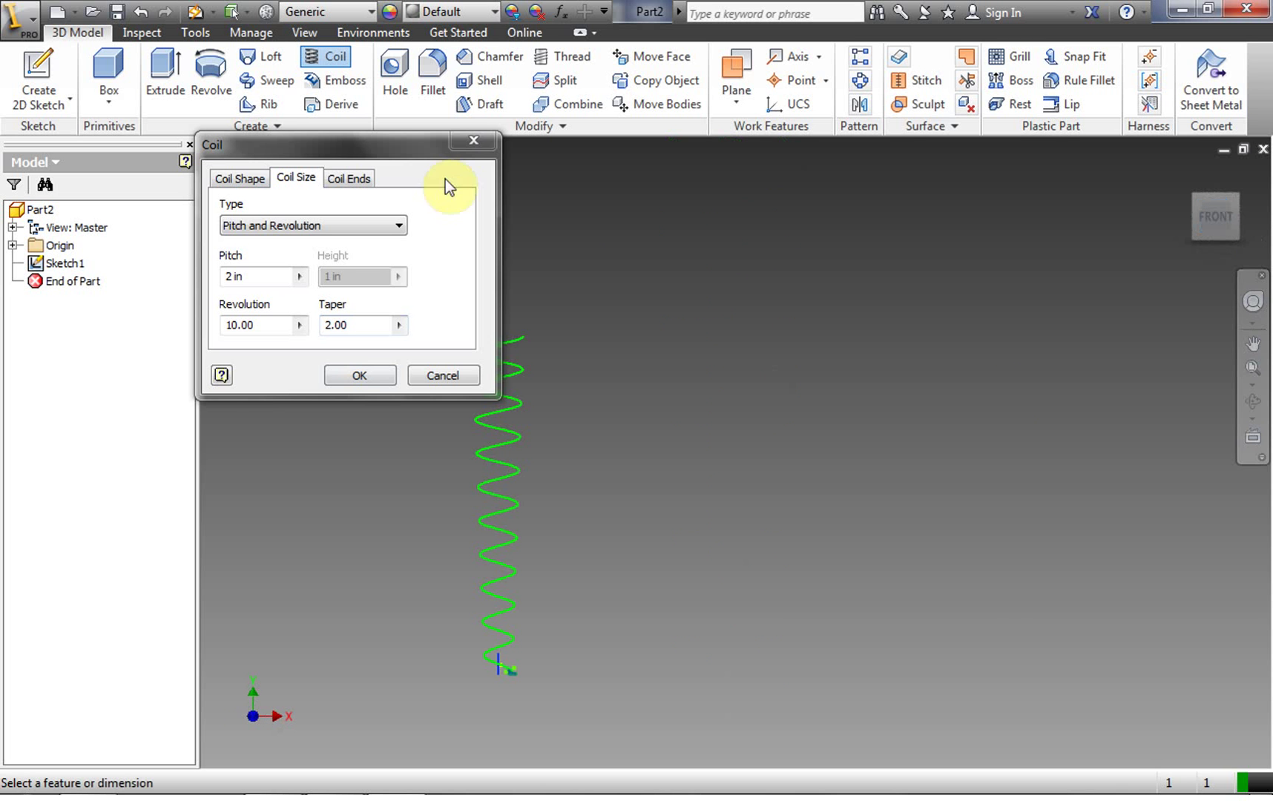
pyautogui.moveTo(441, 144); pyautogui.dragTo(989, 243)
pyautogui.moveTo(882, 424); pyautogui.dragTo(872, 424)
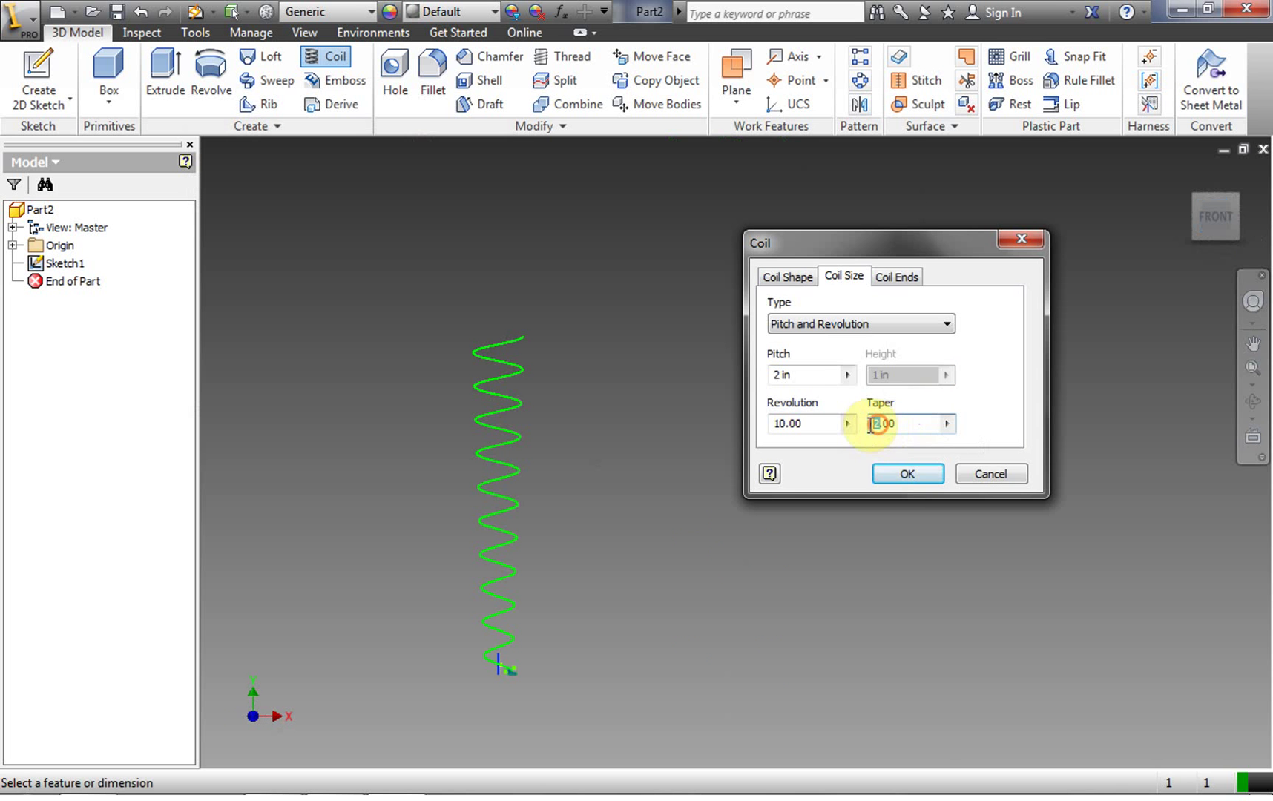
pyautogui.write('5')
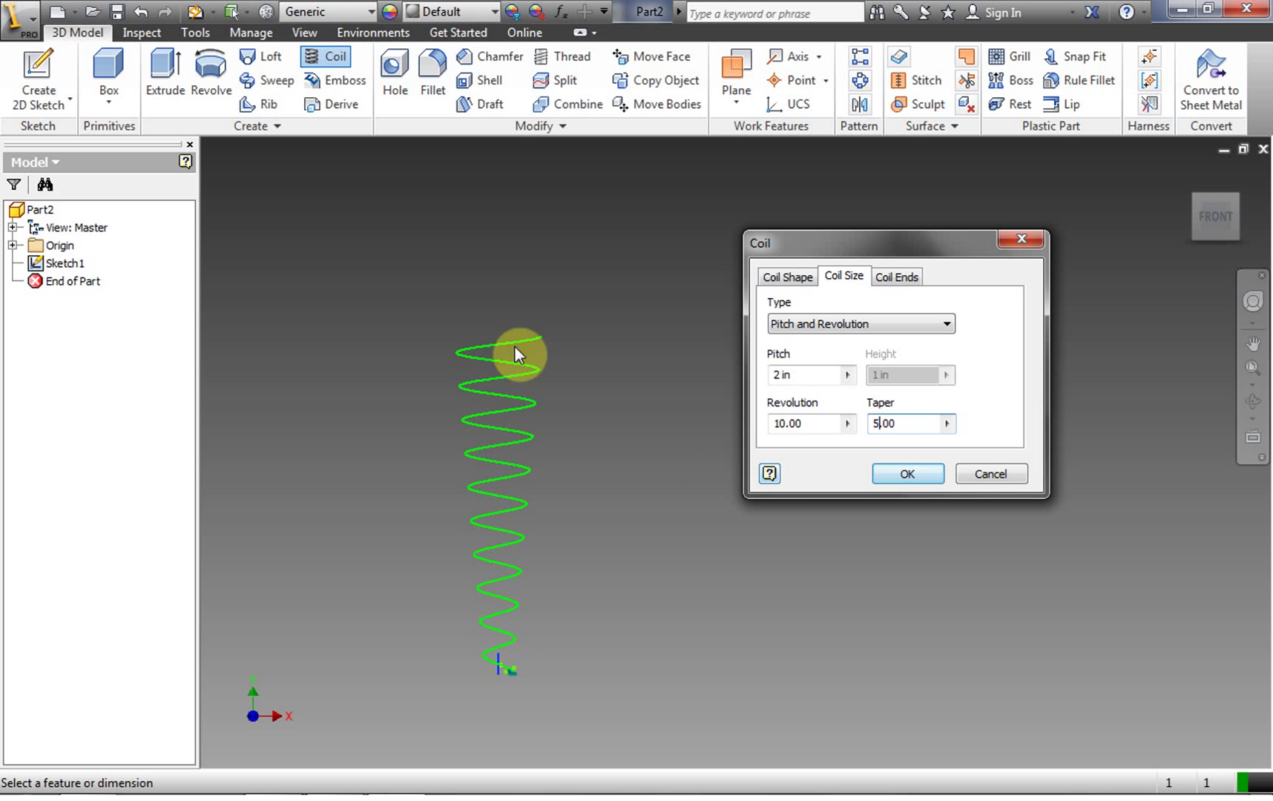
# - Keep the coil start Natural, set the end to Flat, and create Coil1
pyautogui.click(895, 276)
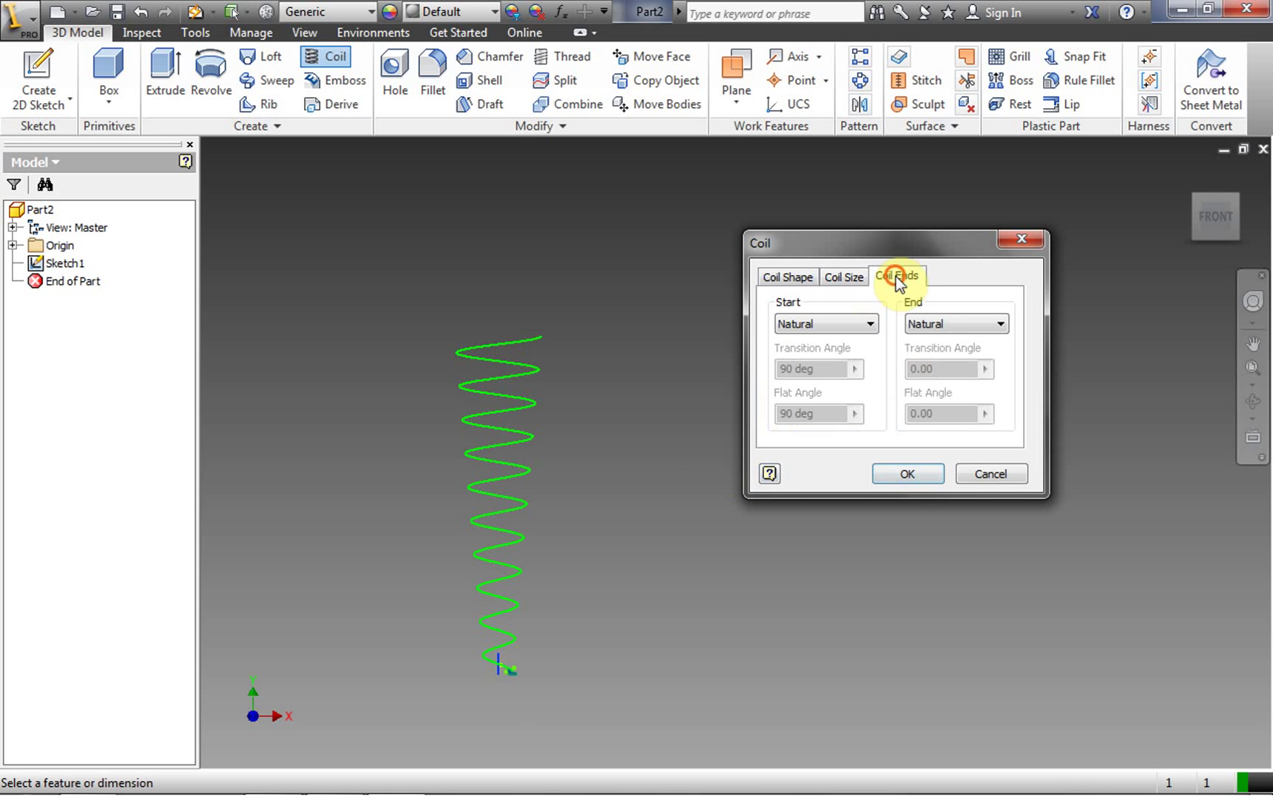
pyautogui.click(871, 325)
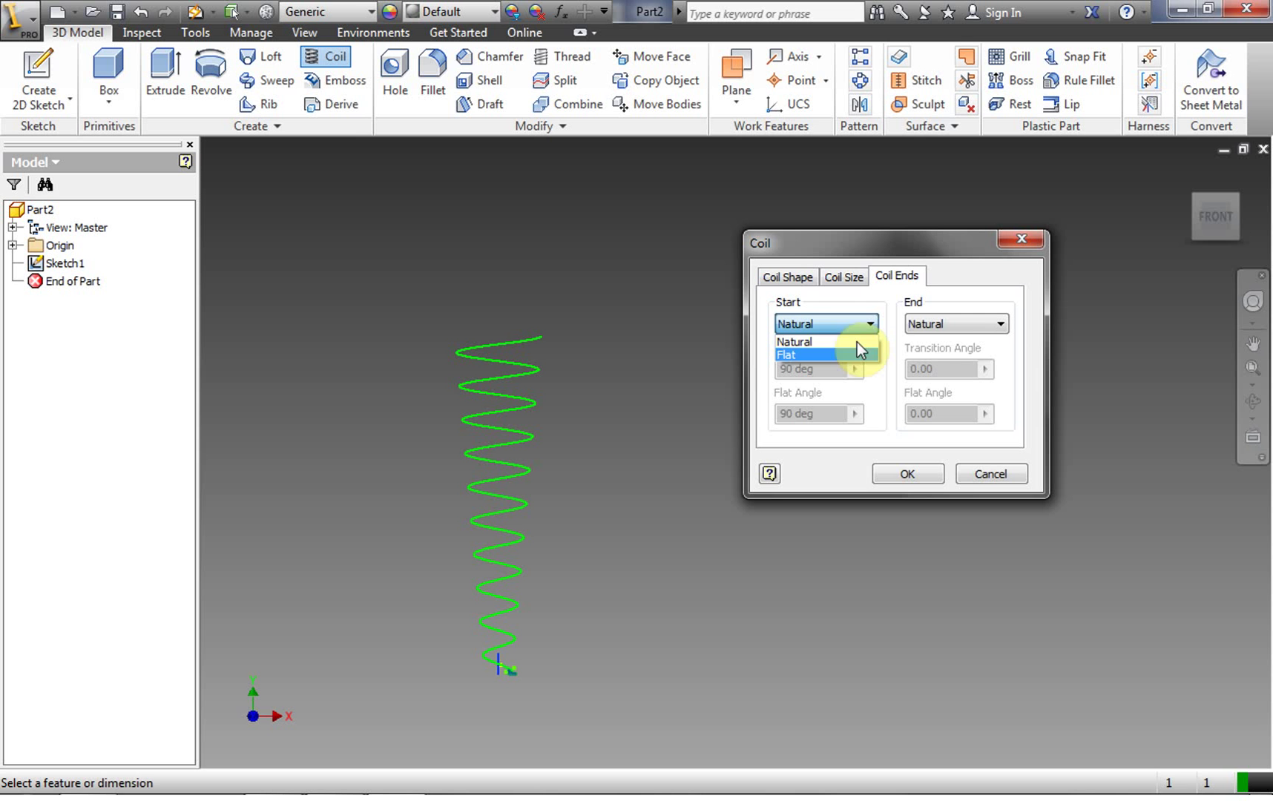
pyautogui.click(874, 400)
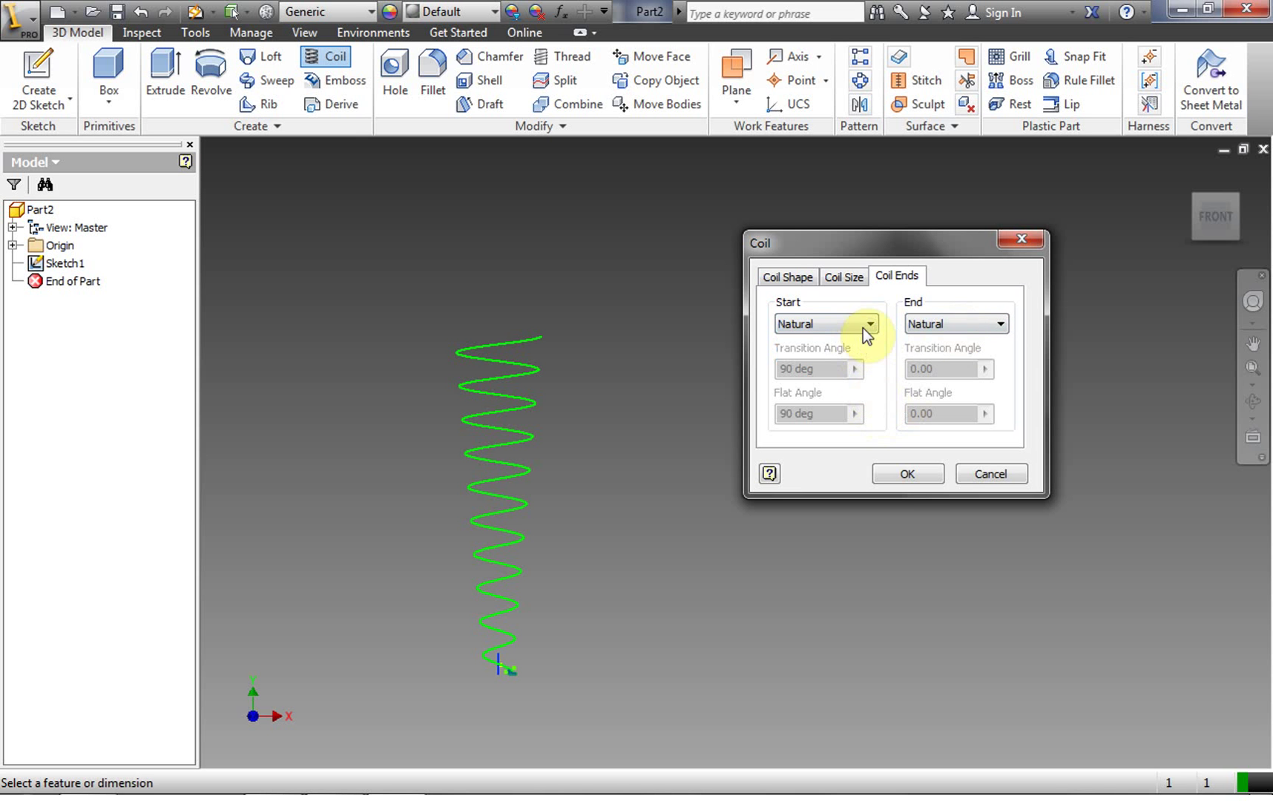
pyautogui.click(955, 328)
pyautogui.click(950, 355)
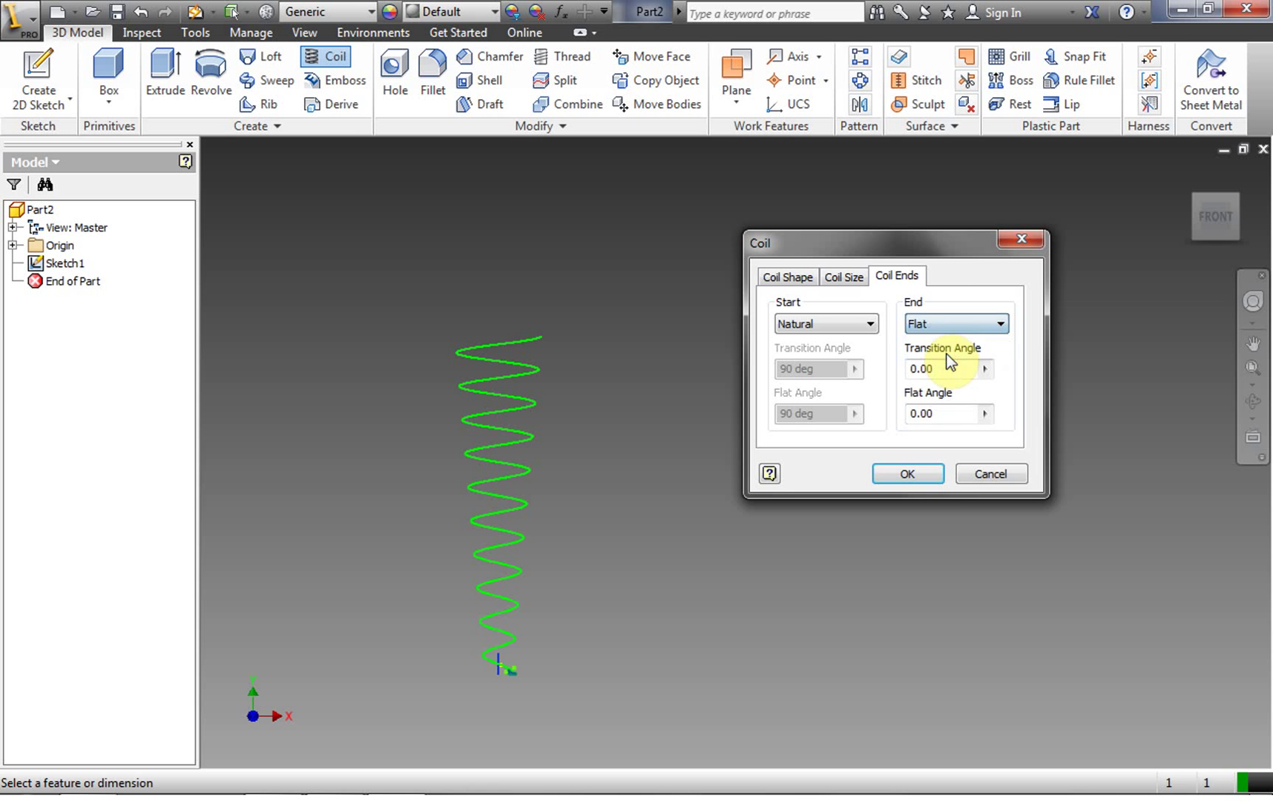
pyautogui.click(917, 476)
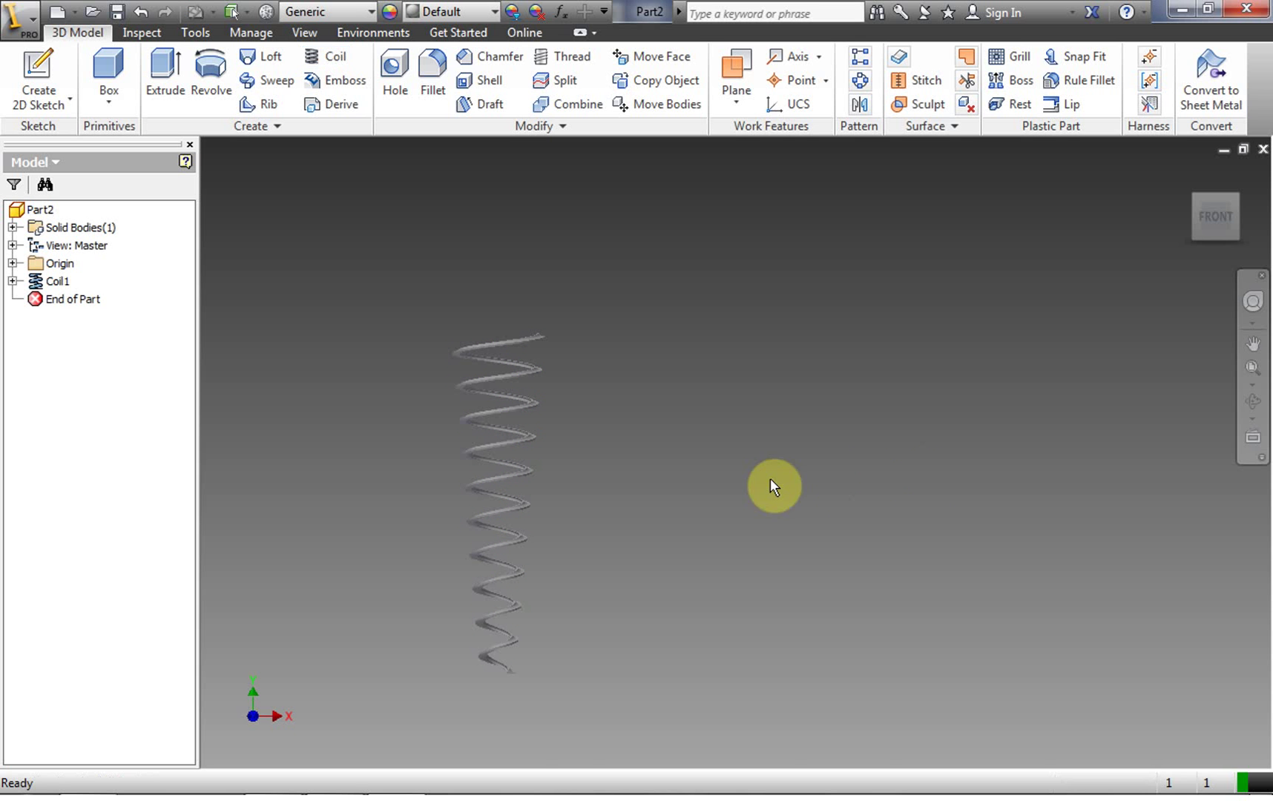
# - View the coil from below, then expand Coil1 in the browser to show Sketch1
pyautogui.scroll(-2, 560, 597)
pyautogui.scroll(5, 549, 598)
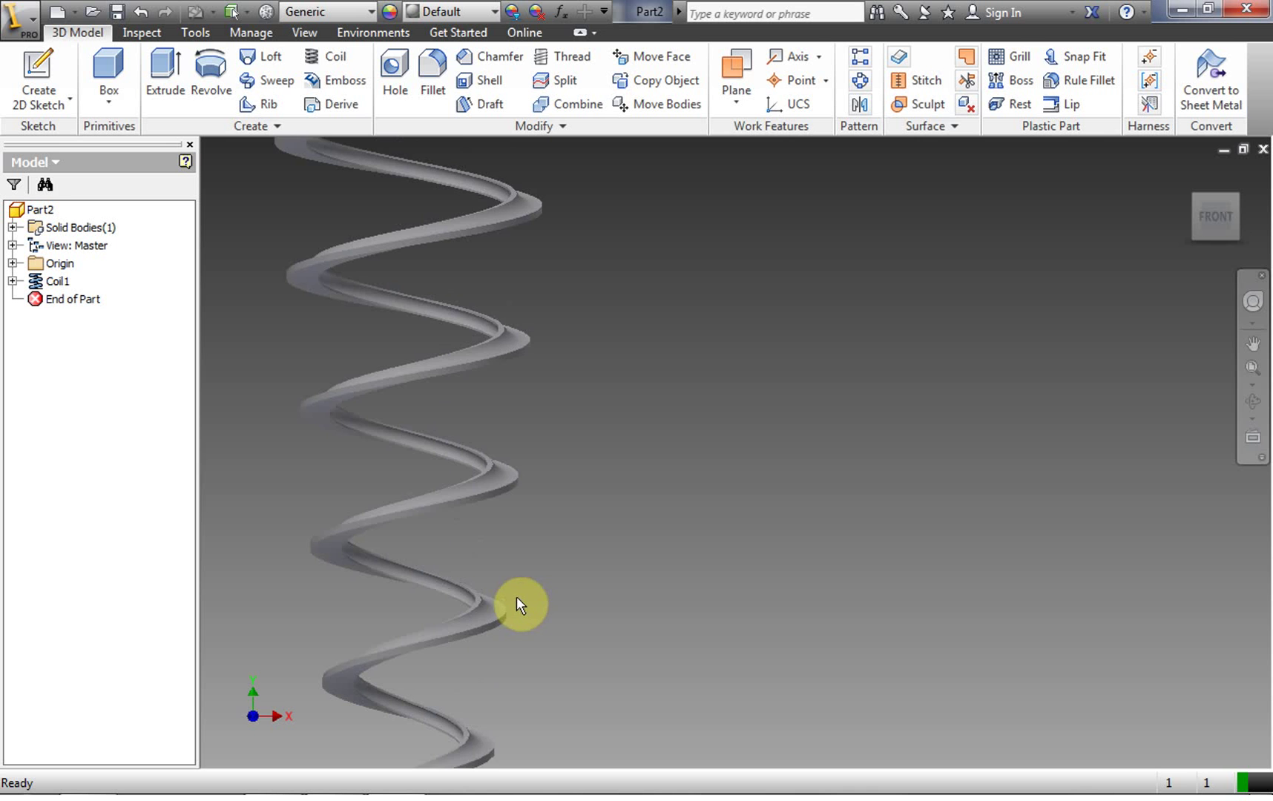
pyautogui.moveTo(1219, 228)
pyautogui.mouseDown()
pyautogui.moveTo(1248, 172)
pyautogui.moveTo(1240, 128)
pyautogui.moveTo(1237, 337)
pyautogui.moveTo(1258, 280)
pyautogui.moveTo(1265, 322)
pyautogui.moveTo(1216, 222)
pyautogui.mouseUp()
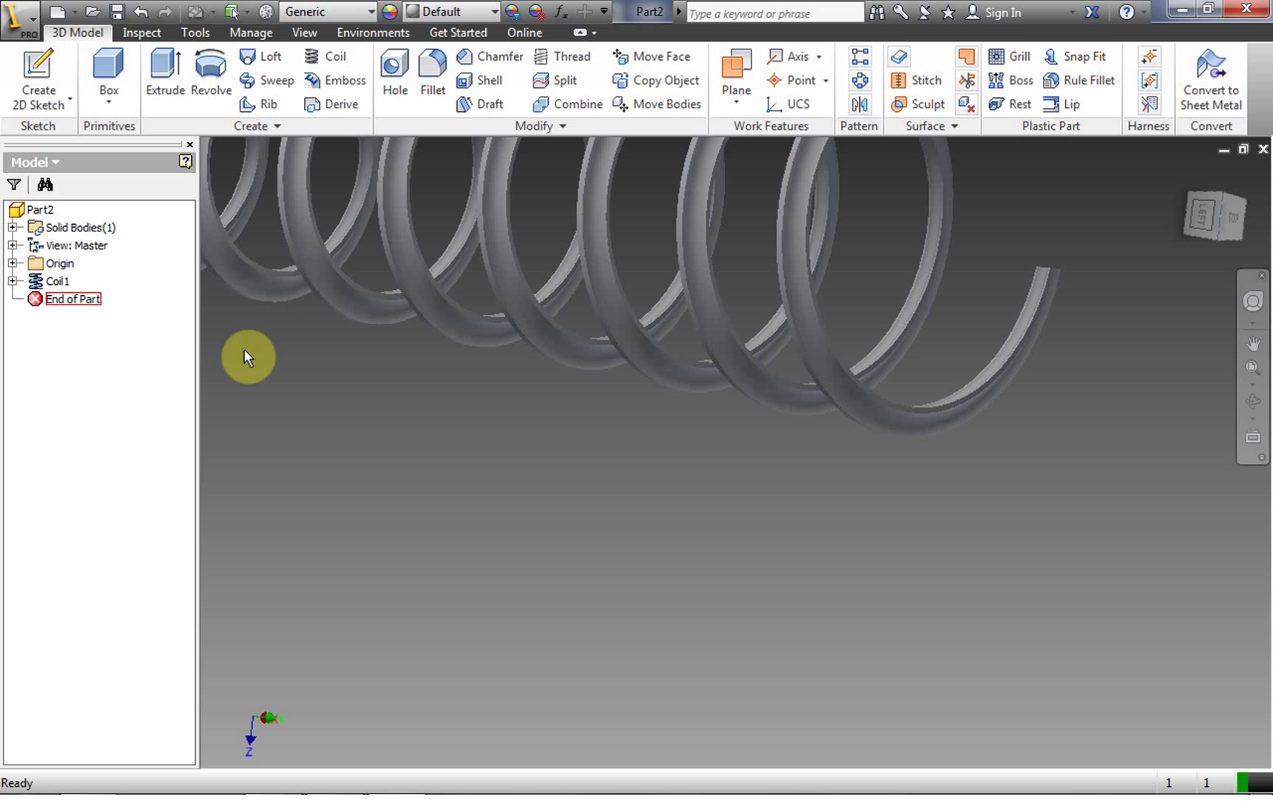
pyautogui.click(48, 282)
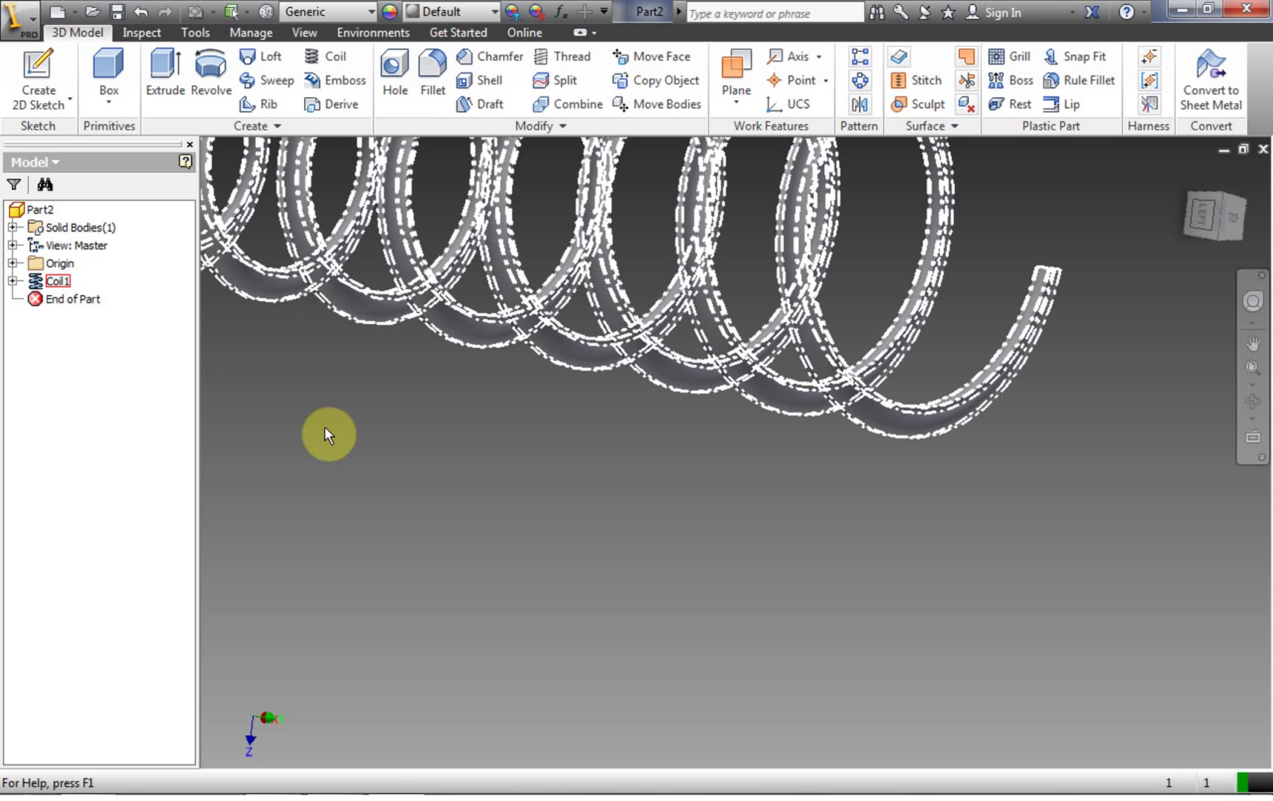
pyautogui.click(459, 523)
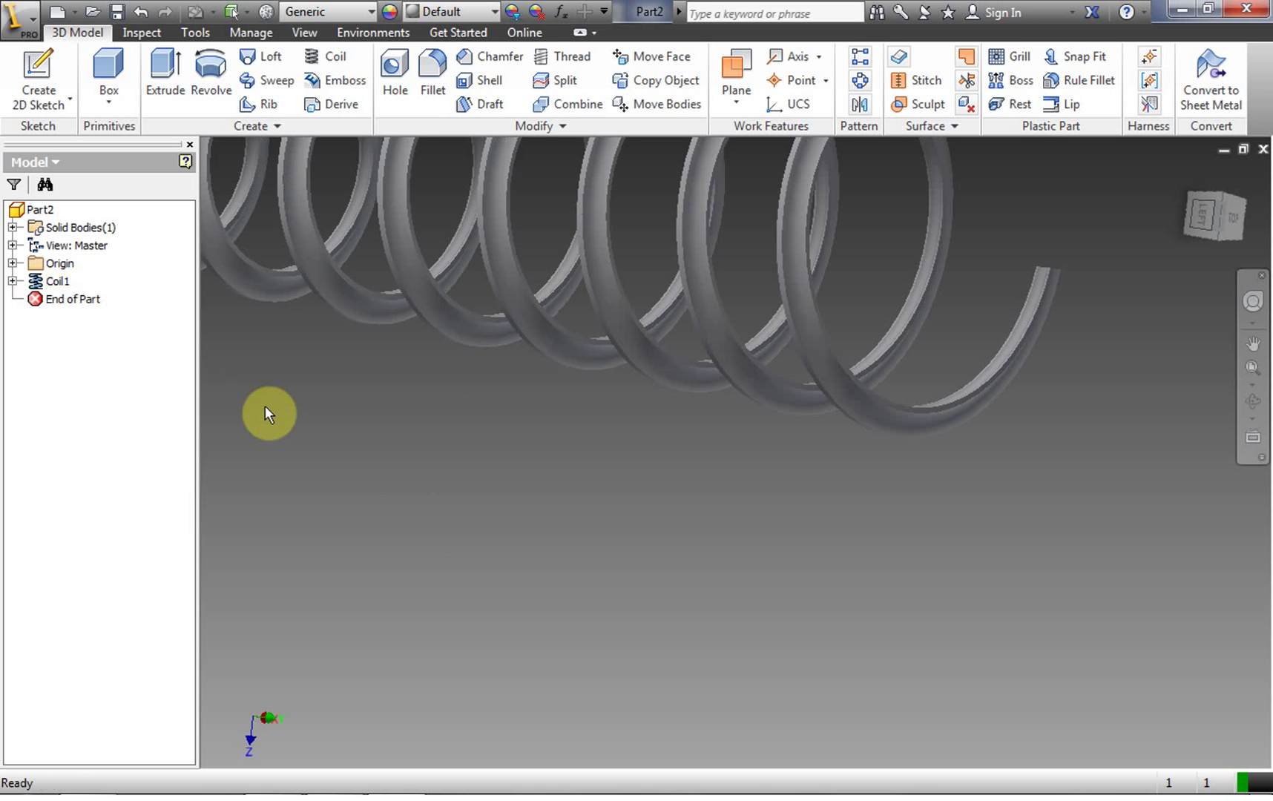
pyautogui.click(40, 209)
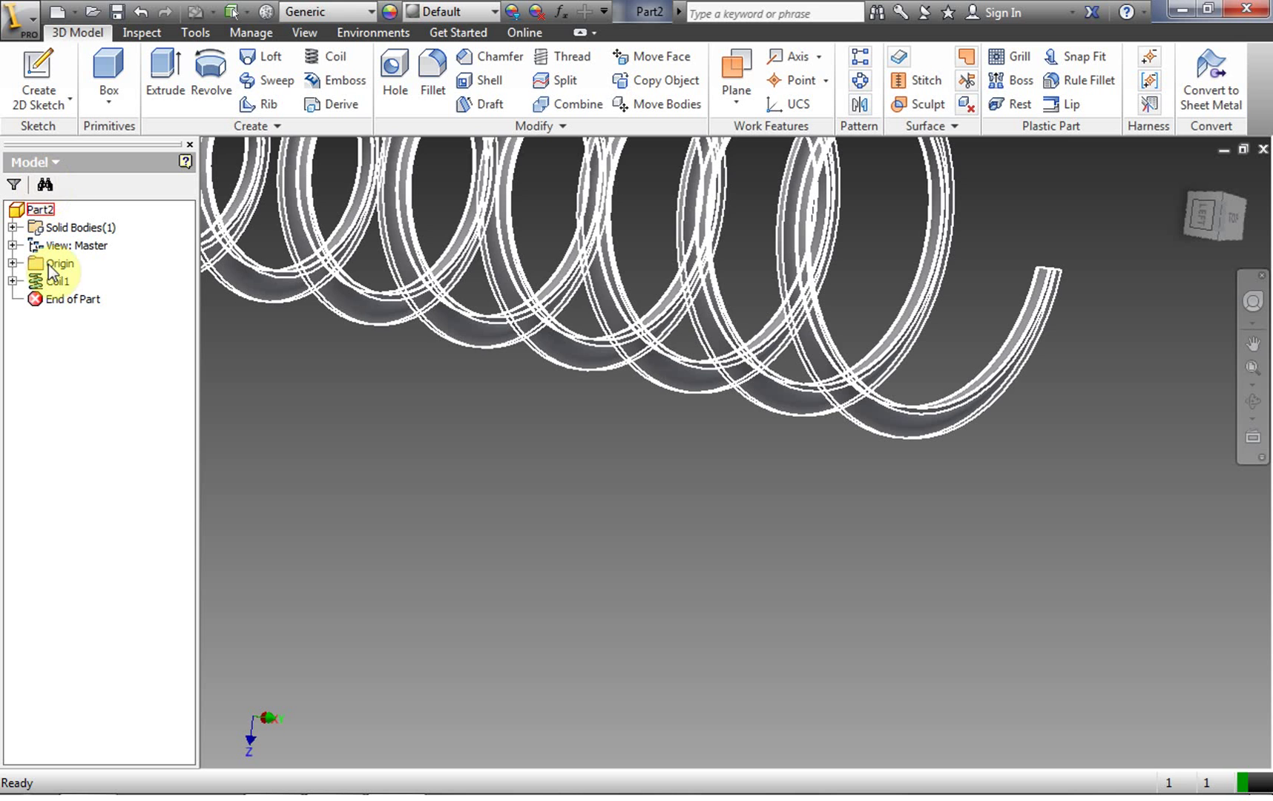
pyautogui.click(37, 283)
pyautogui.doubleClick(36, 283)
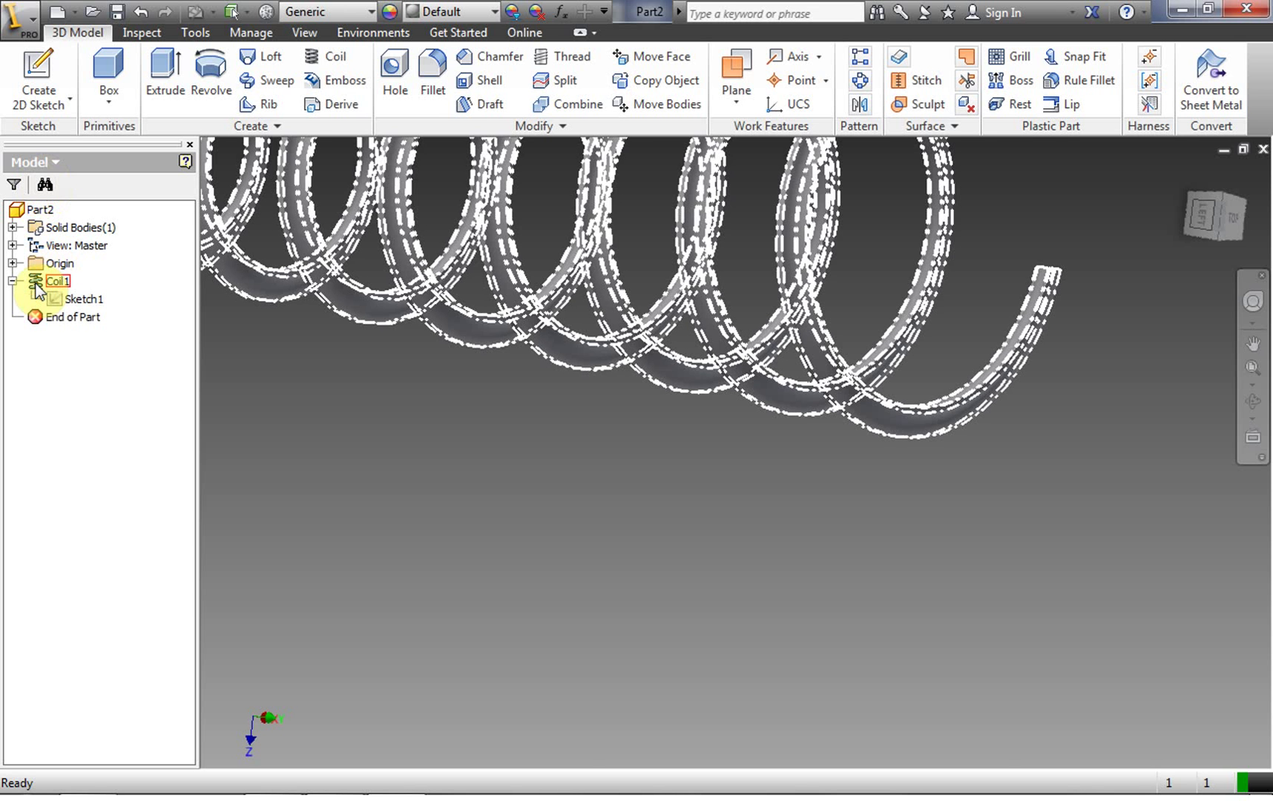
# - Edit Coil1 to a 1 in pitch and 20 revolutions, then orbit to inspect it
pyautogui.doubleClick(37, 282)
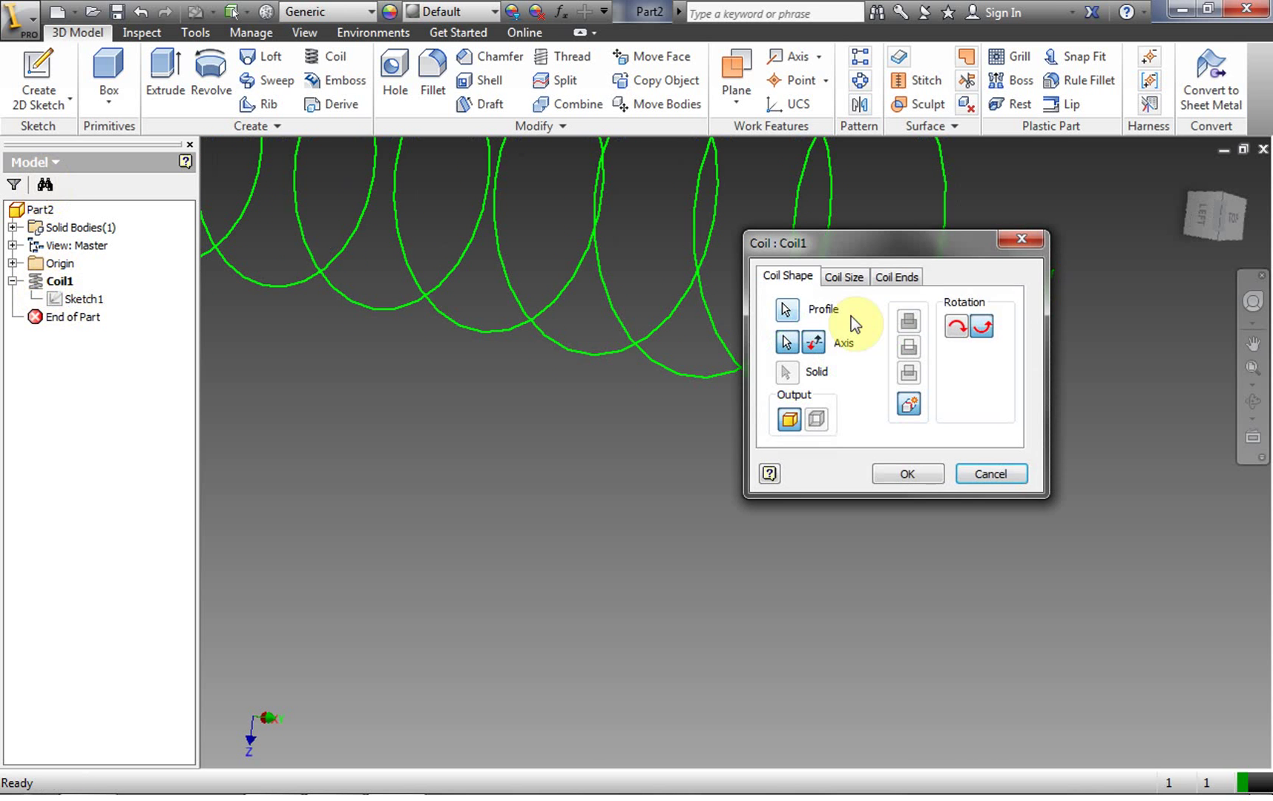
pyautogui.click(843, 276)
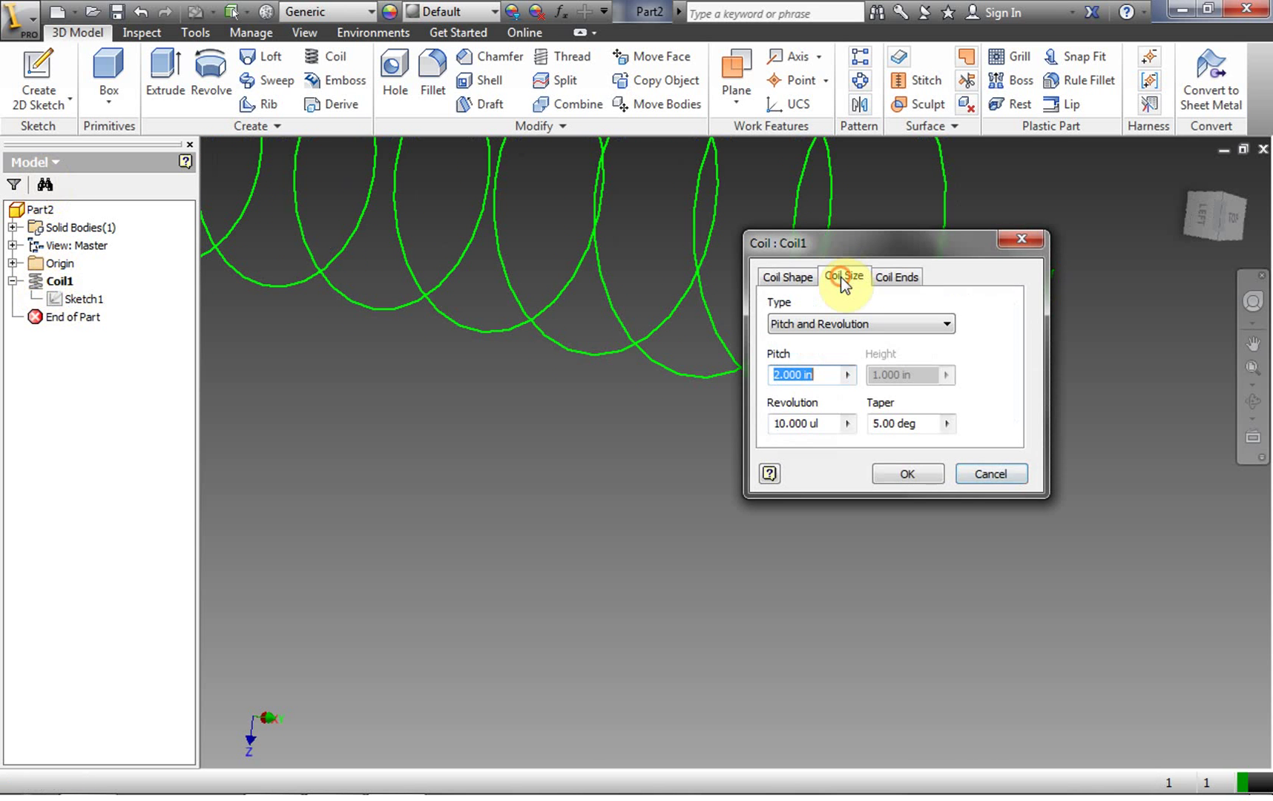
pyautogui.click(779, 375)
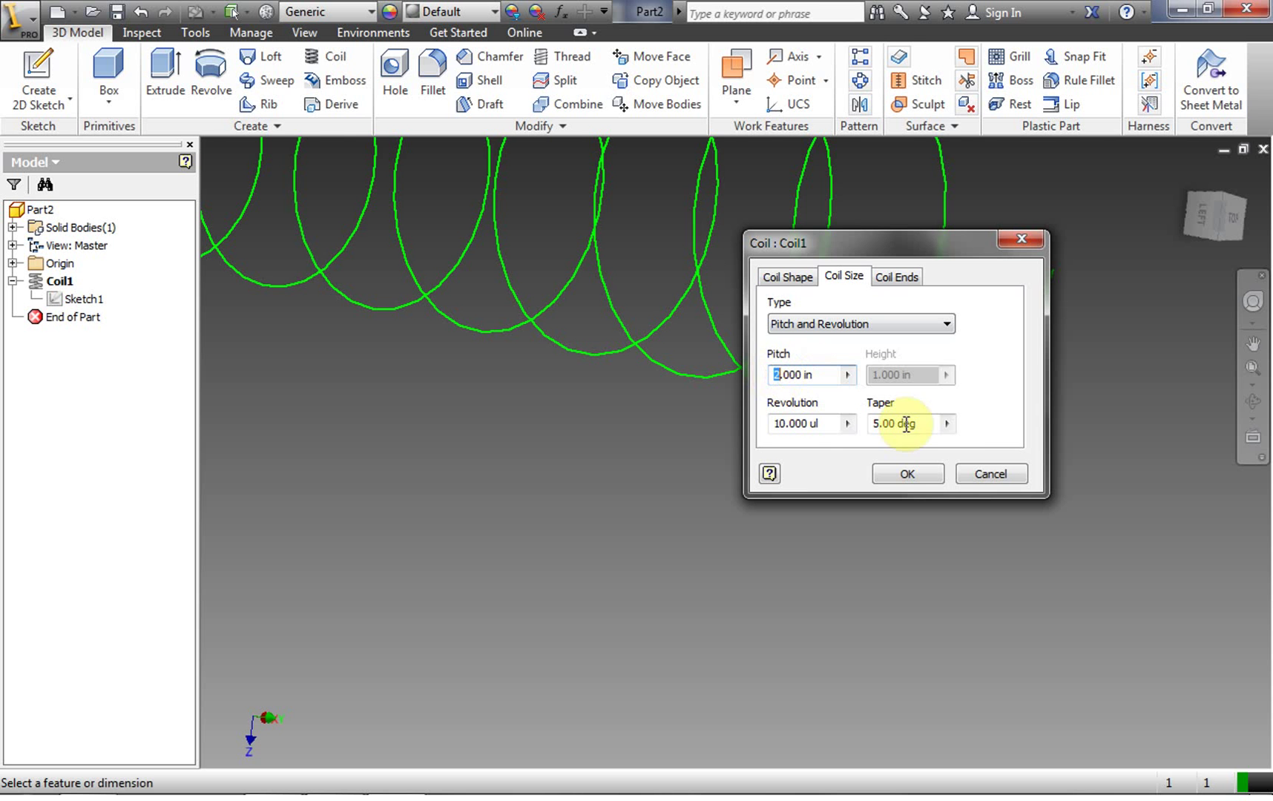
pyautogui.write('1')
pyautogui.click(782, 423)
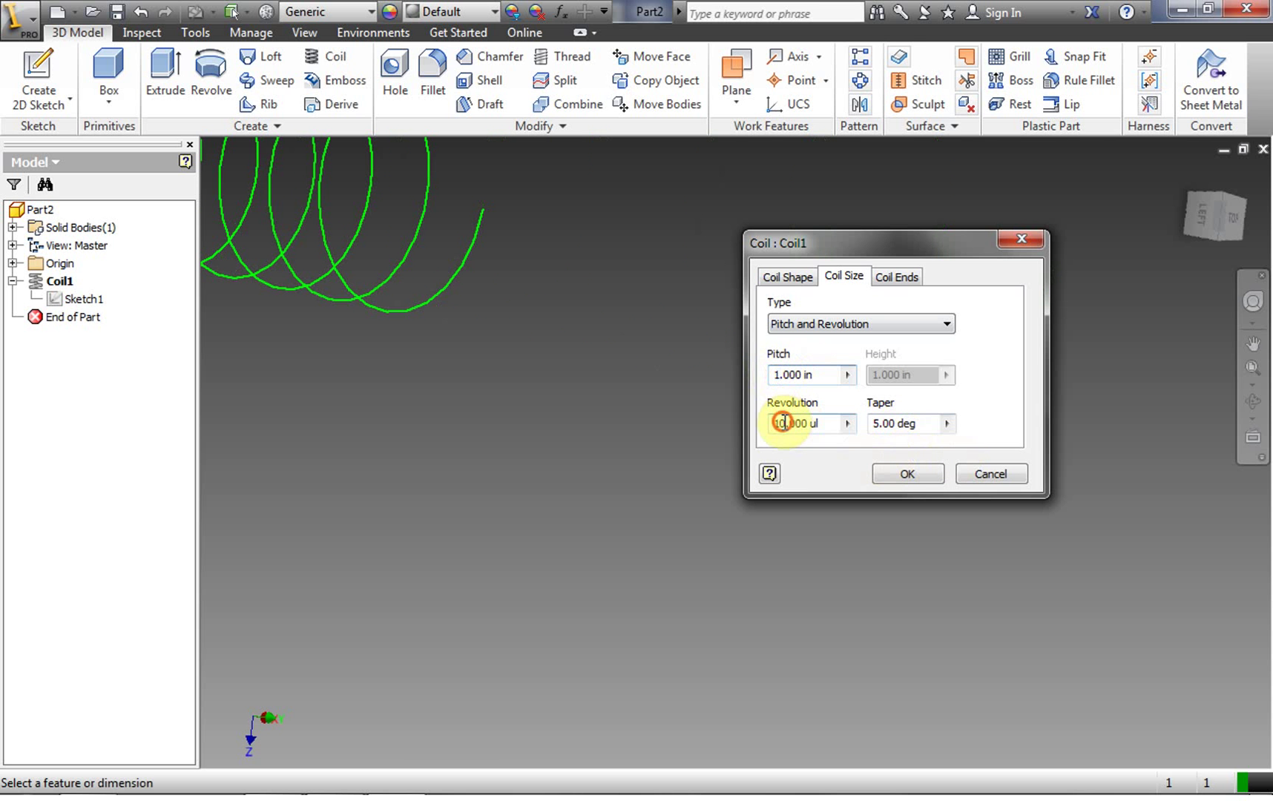
pyautogui.press('BackSpace')
pyautogui.press('BackSpace')
pyautogui.write('20')
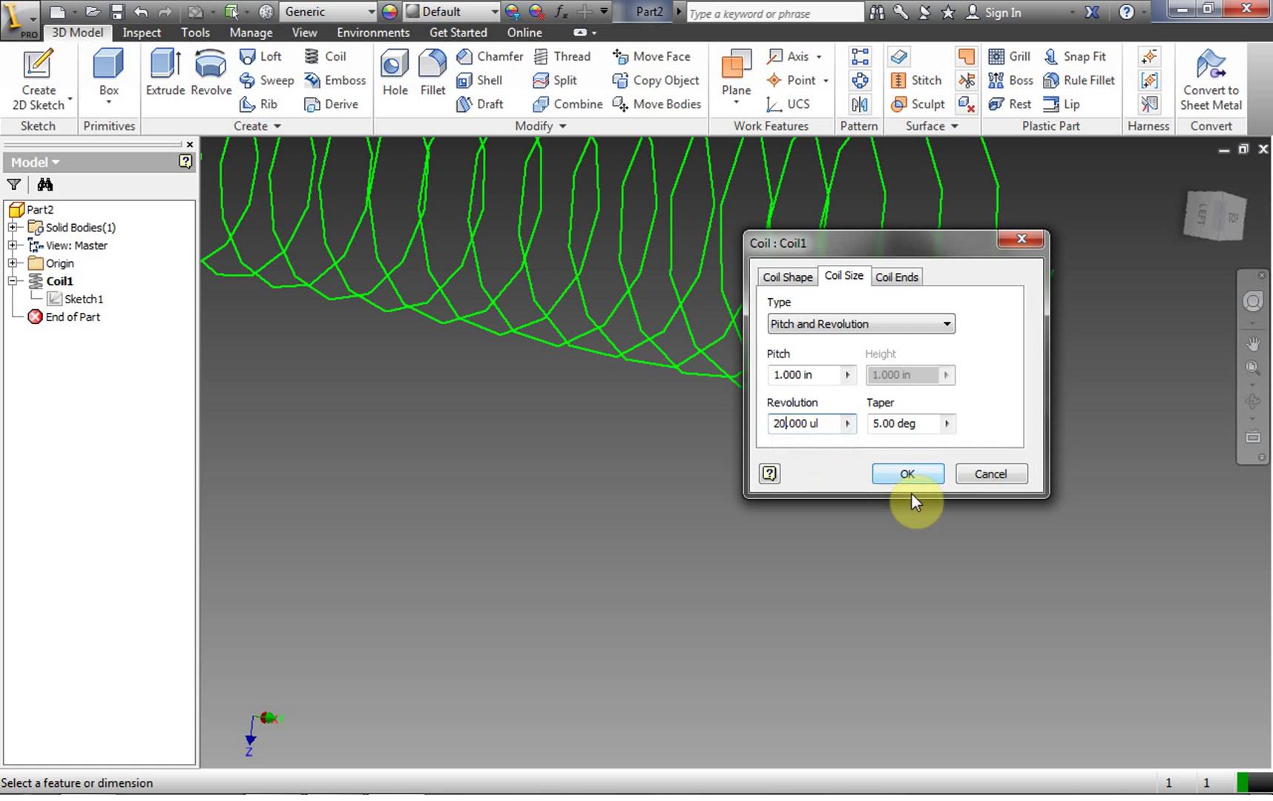
pyautogui.click(898, 478)
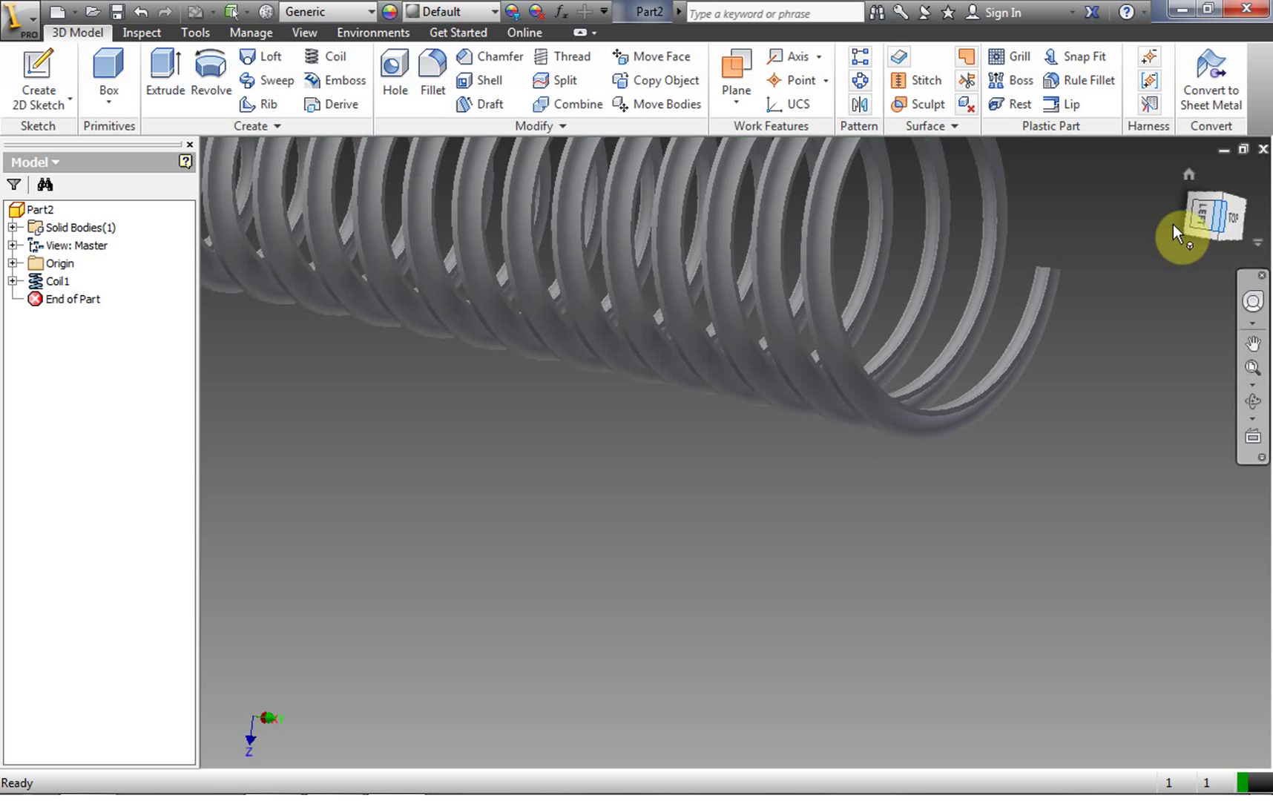
pyautogui.moveTo(1208, 213)
pyautogui.mouseDown()
pyautogui.moveTo(1259, 168)
pyautogui.moveTo(1271, 44)
pyautogui.moveTo(1253, 186)
pyautogui.moveTo(1250, 111)
pyautogui.moveTo(1253, 333)
pyautogui.mouseUp()
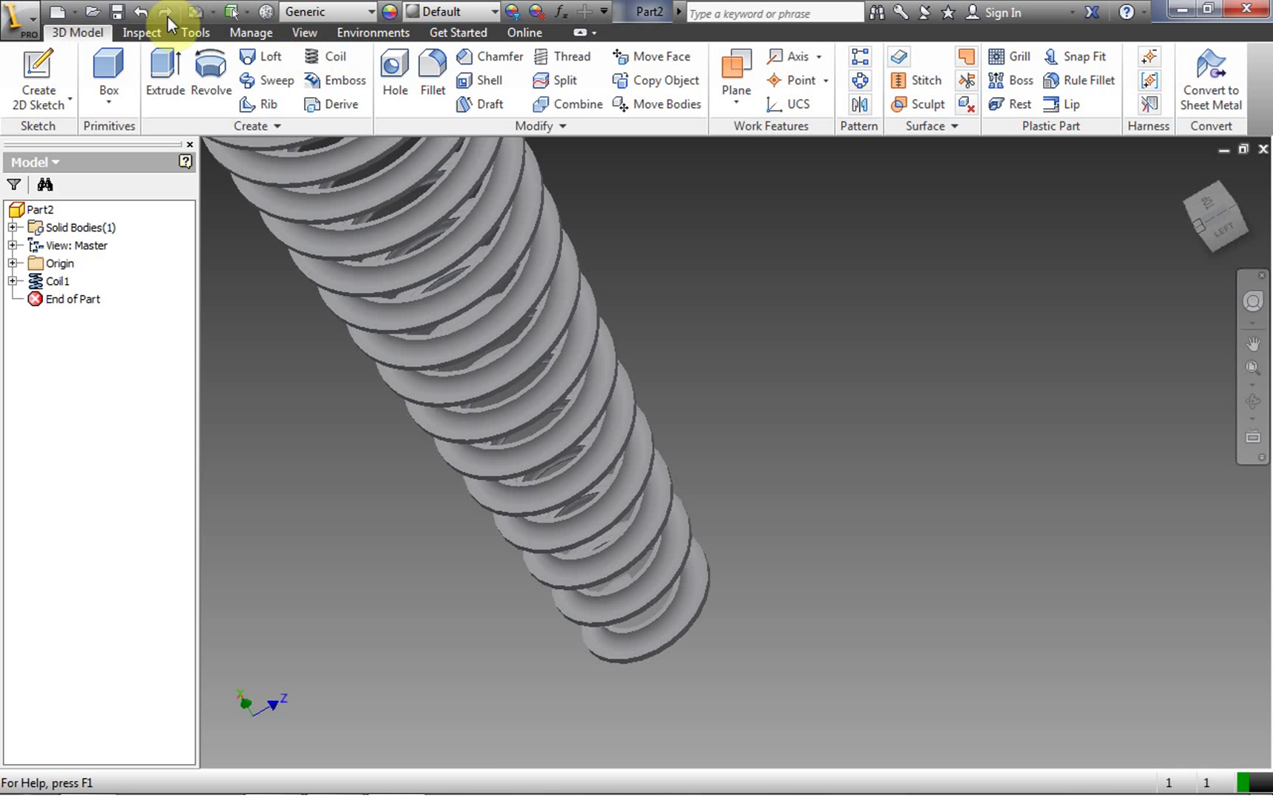
# - Save the part as AutodeskInvetor2013_Lesson_07_Coil.ipt in the InventorVideos folder
pyautogui.click(116, 14)
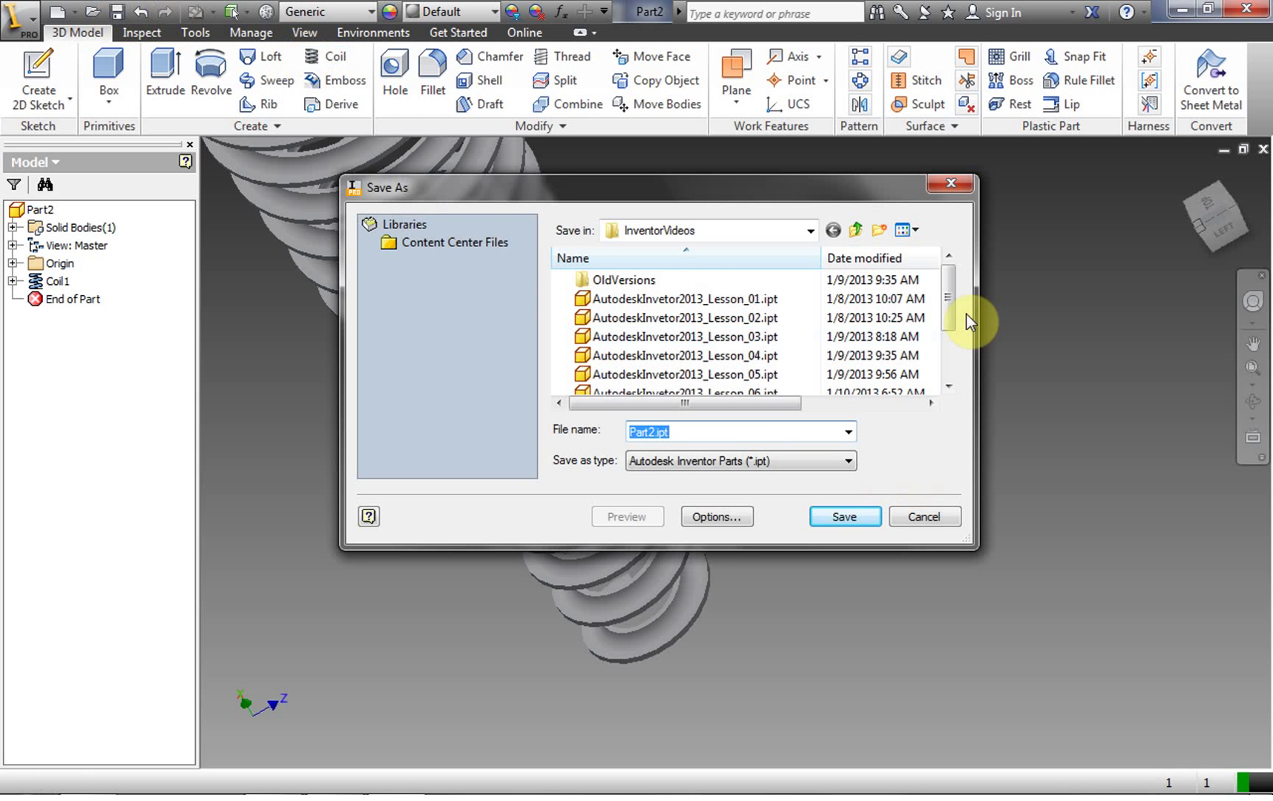
pyautogui.scroll(-2, 954, 363)
pyautogui.click(758, 381)
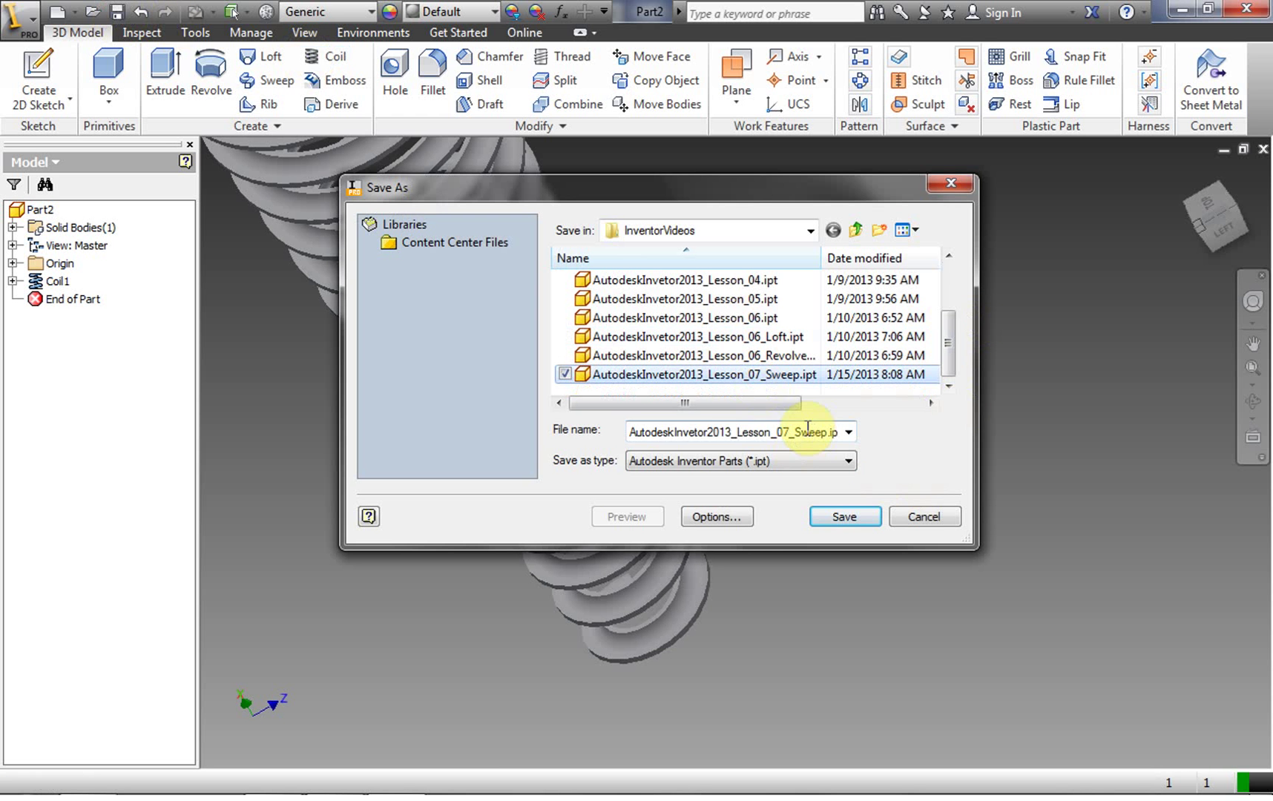
pyautogui.doubleClick(793, 431)
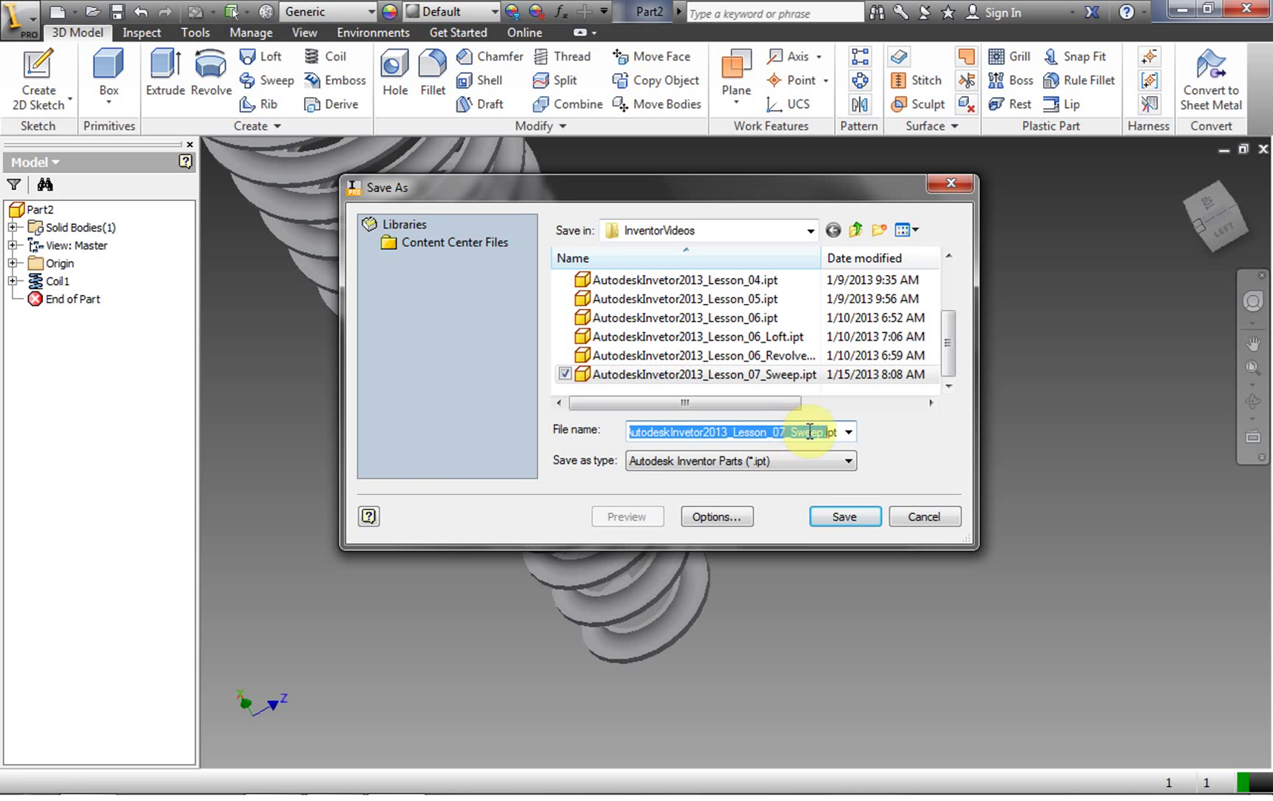
pyautogui.click(820, 432)
pyautogui.moveTo(823, 431); pyautogui.dragTo(791, 435)
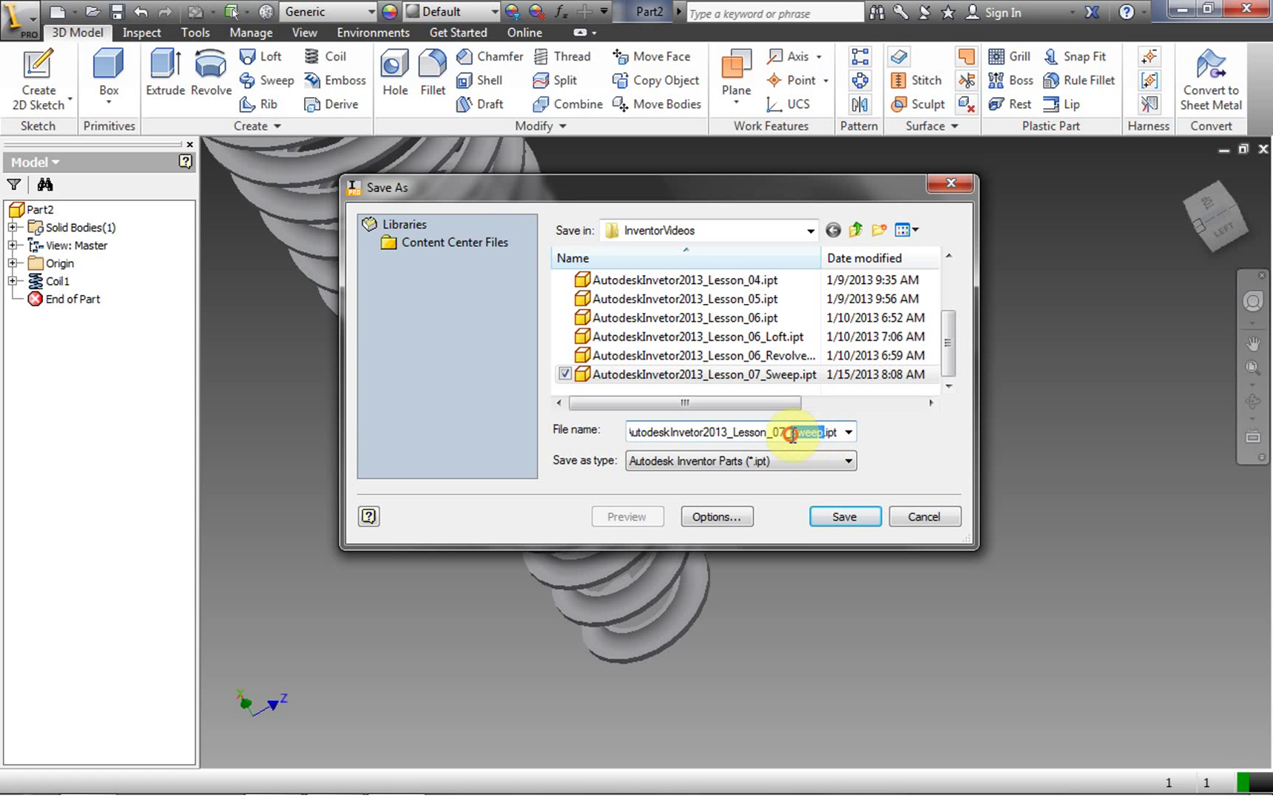
pyautogui.write('Coil')
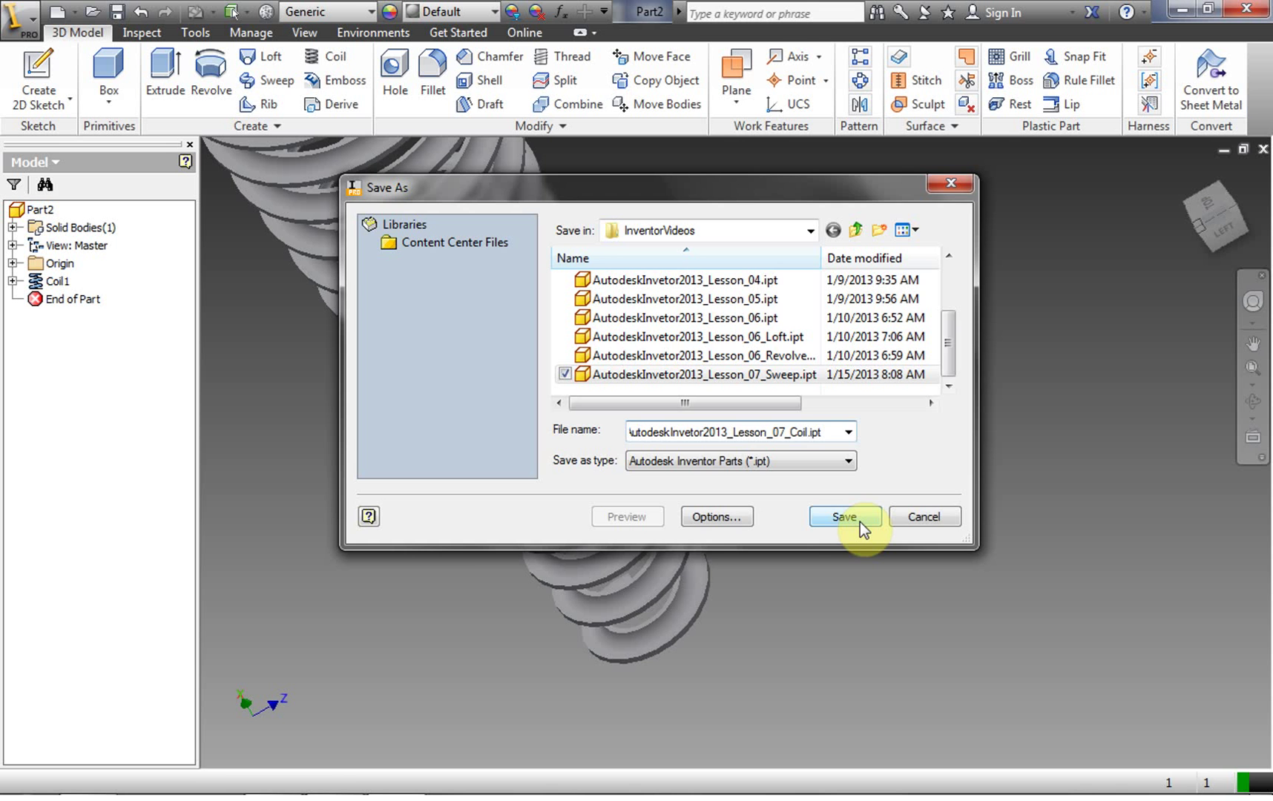
pyautogui.click(860, 521)
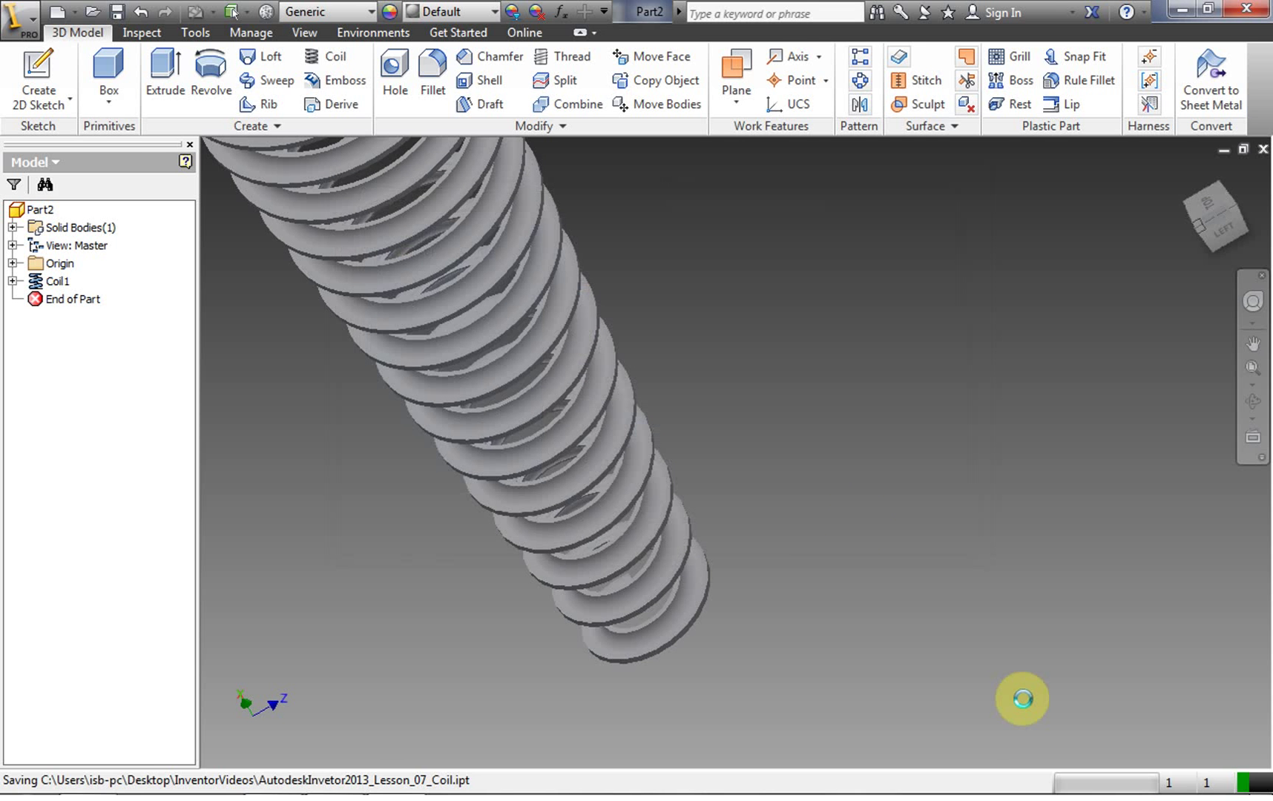
pyautogui.moveTo(1133, 790)
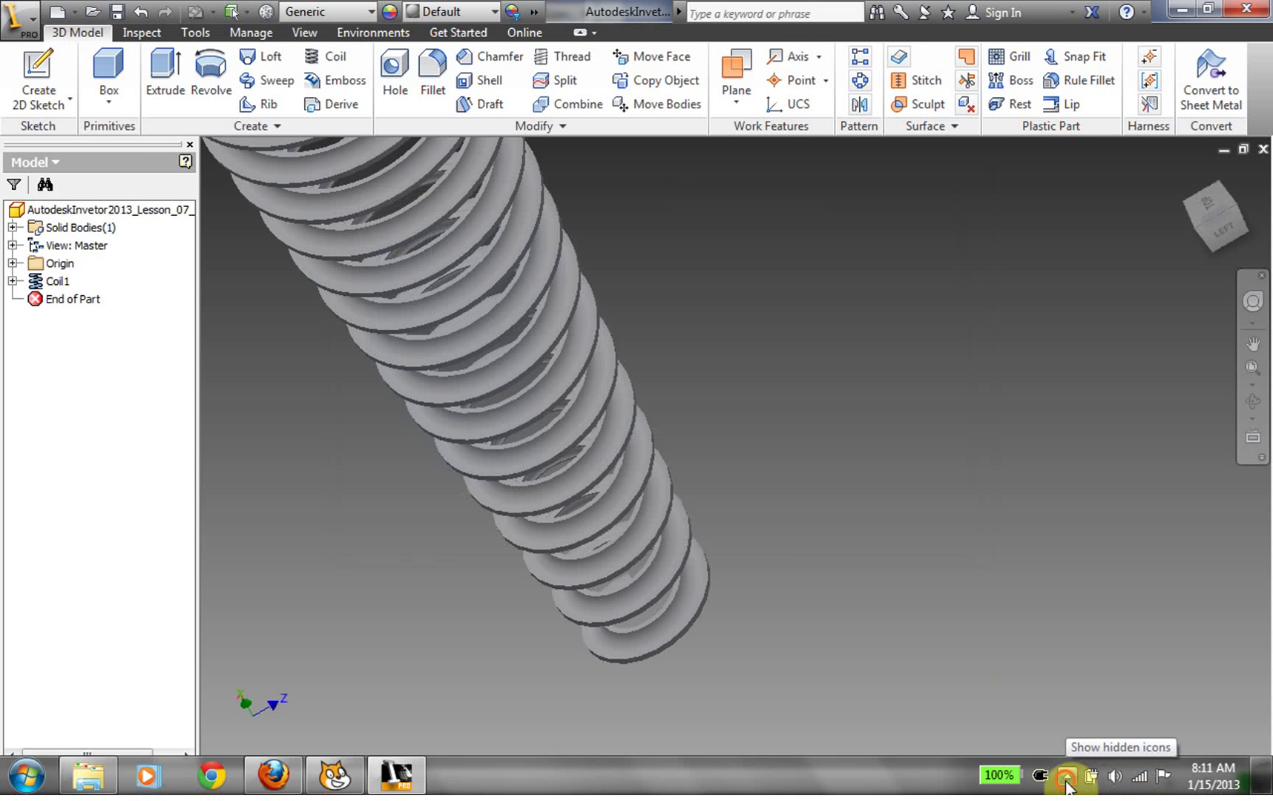